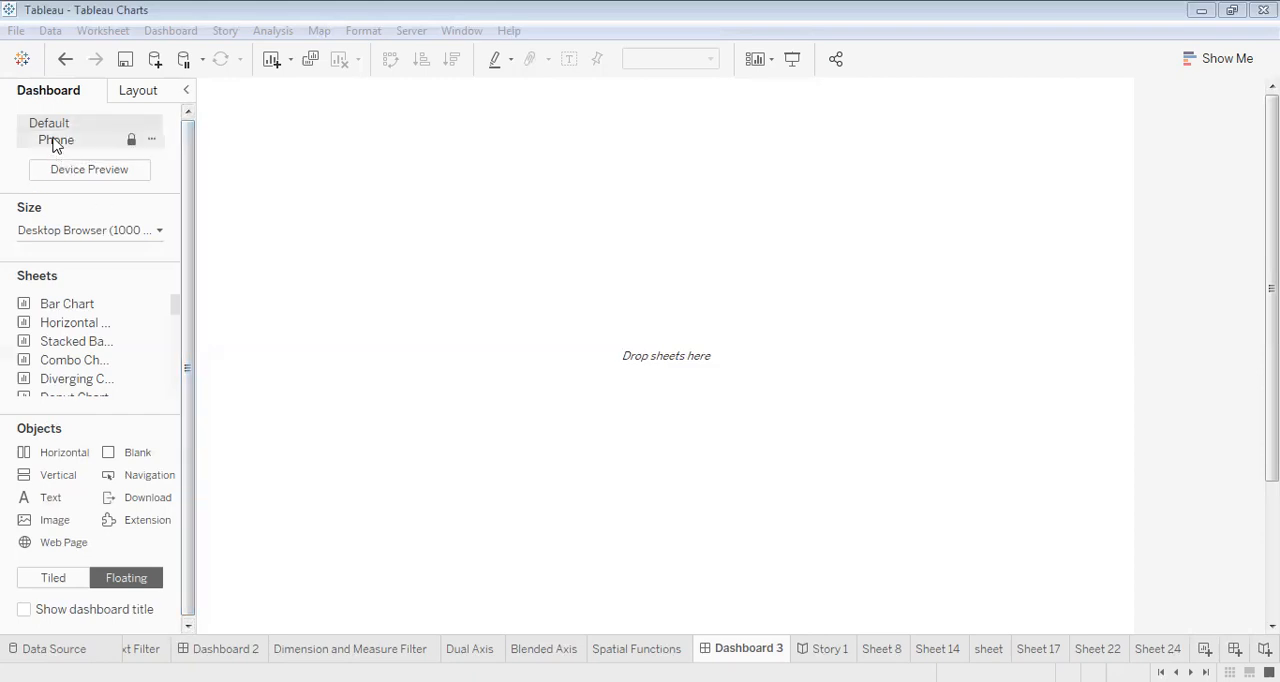
- Turn on device preview and step through the Default, Desktop, Tablet and Phone device types for the dashboard
click(51, 177)
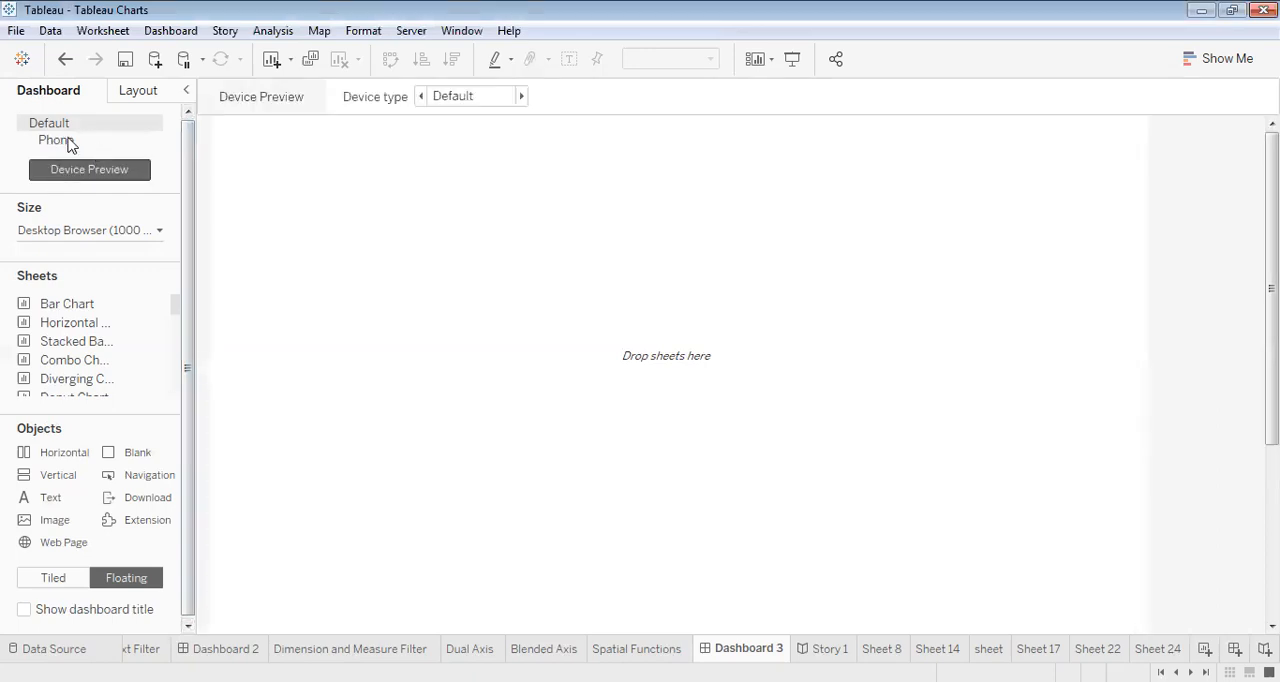
click(68, 141)
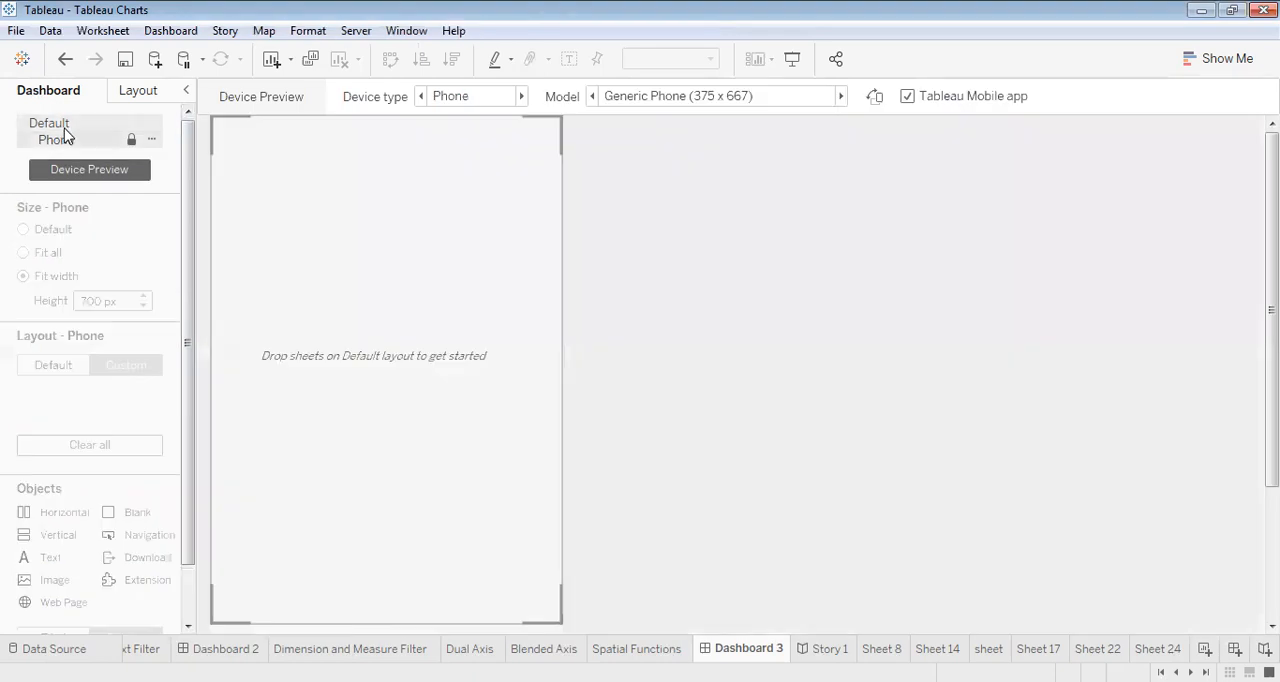
click(64, 128)
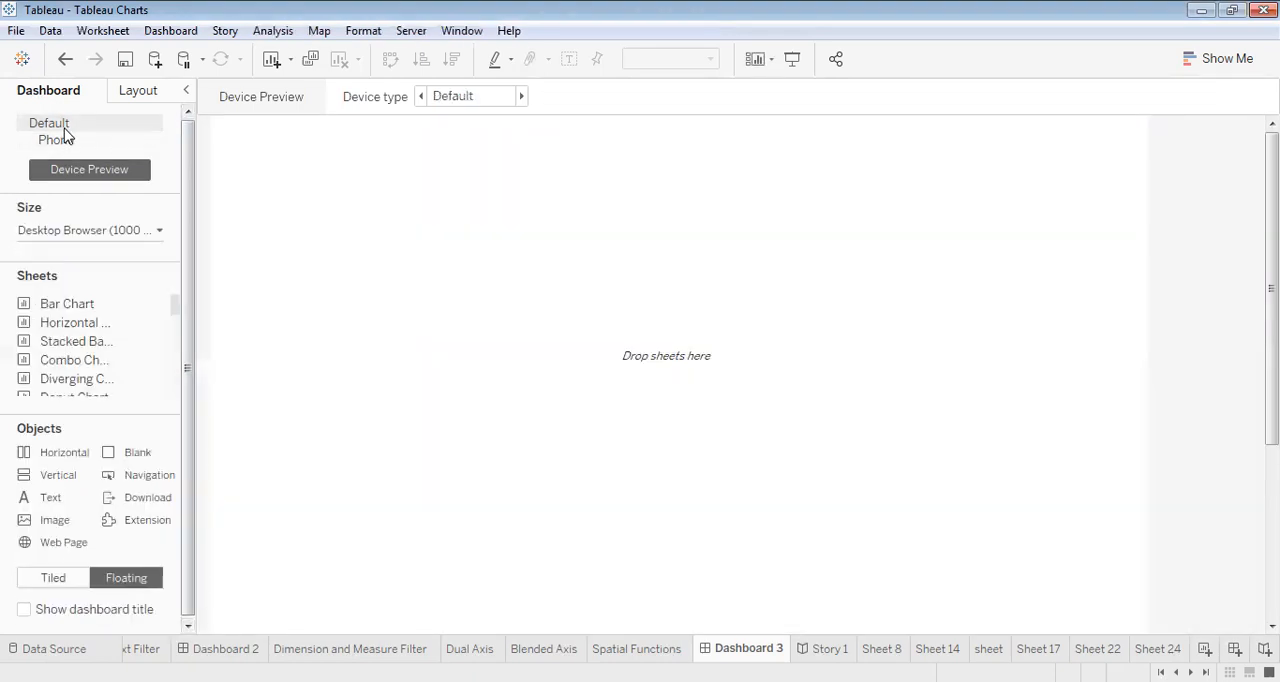
click(520, 96)
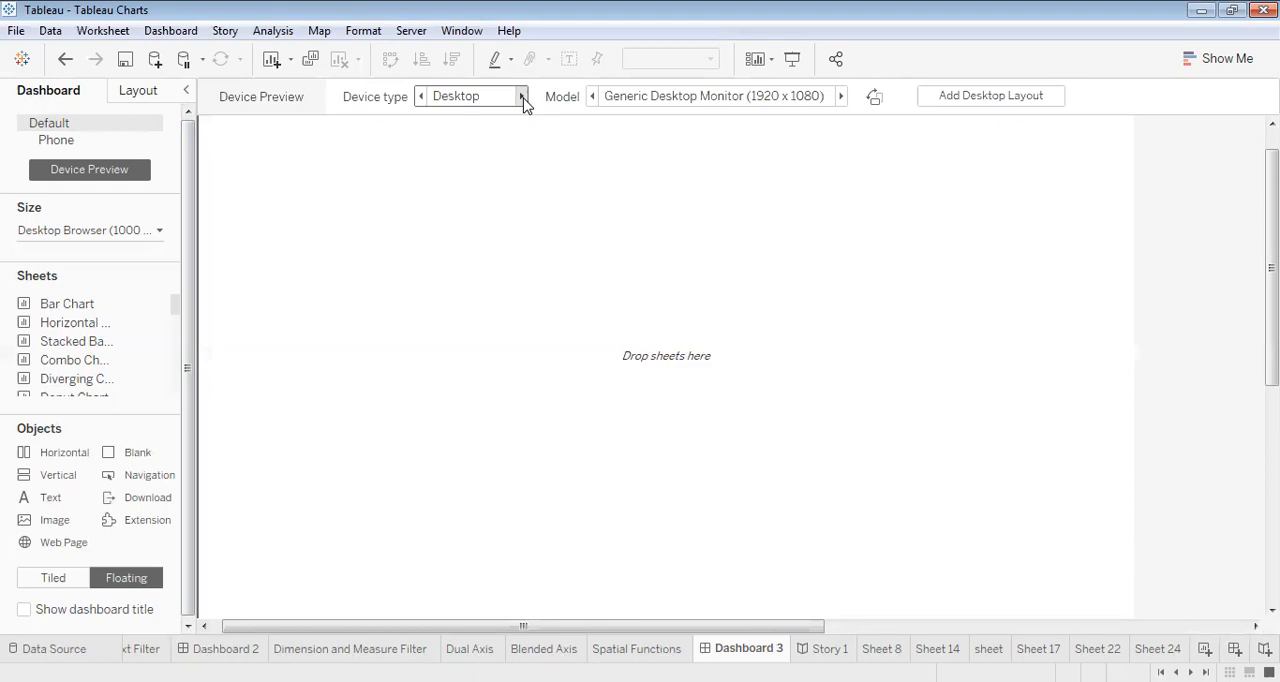
click(521, 96)
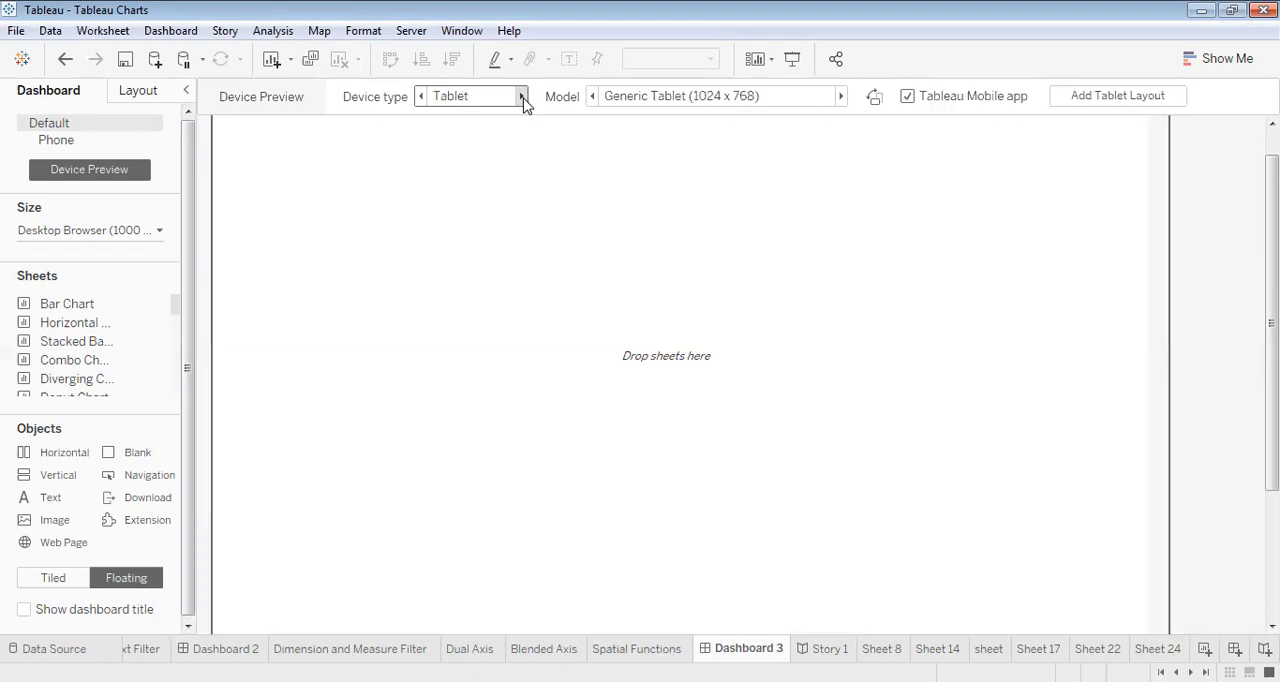
click(521, 96)
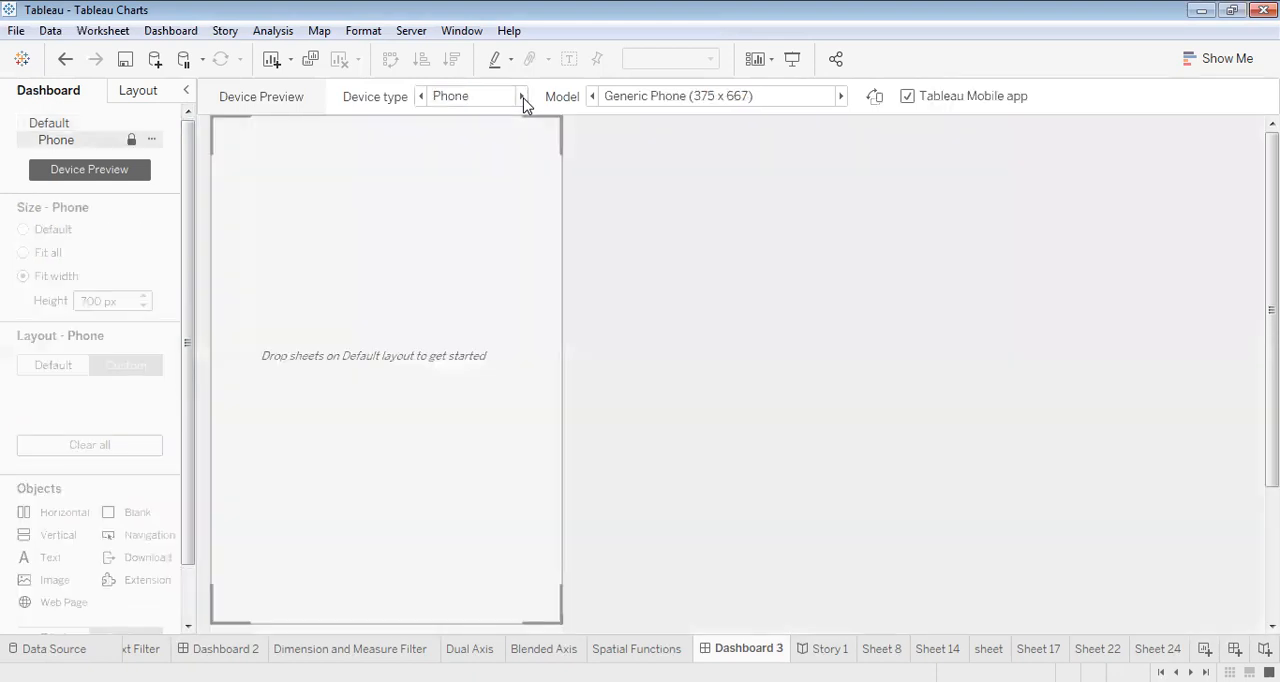
- Browse the phone models up to Samsung Galaxy Note Series (480 x 853) and return the preview to the Desktop device type
click(841, 96)
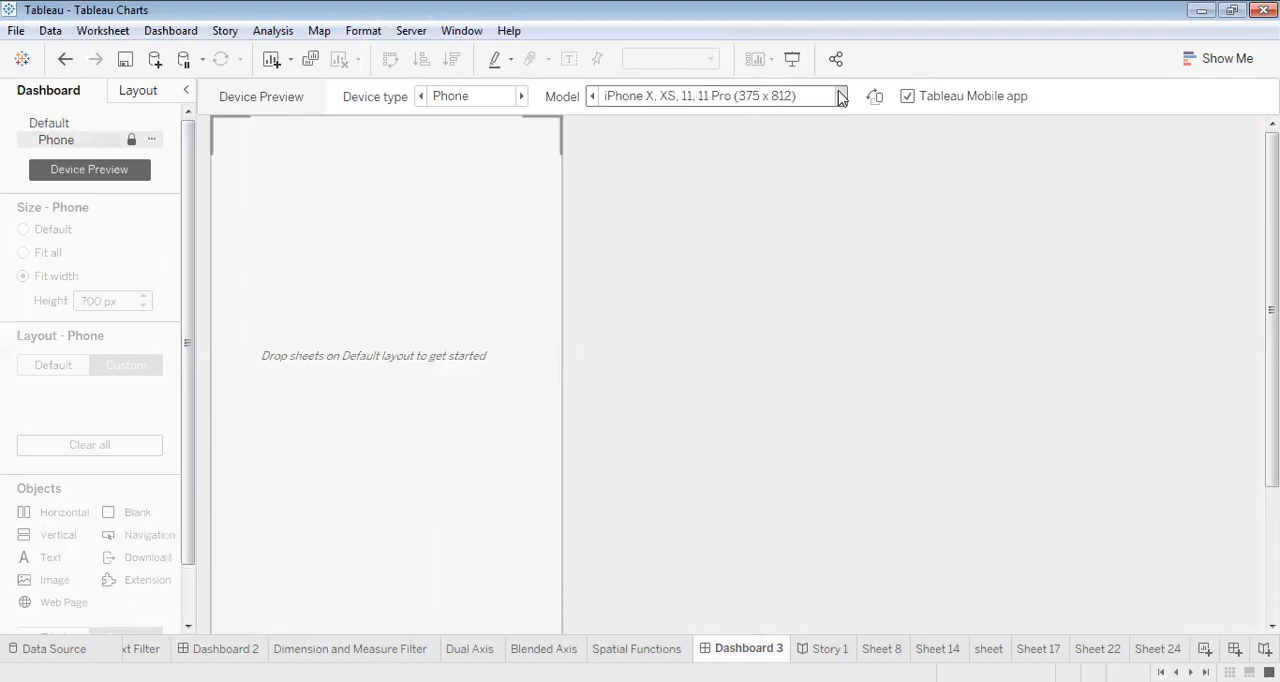
click(841, 96)
click(841, 96)
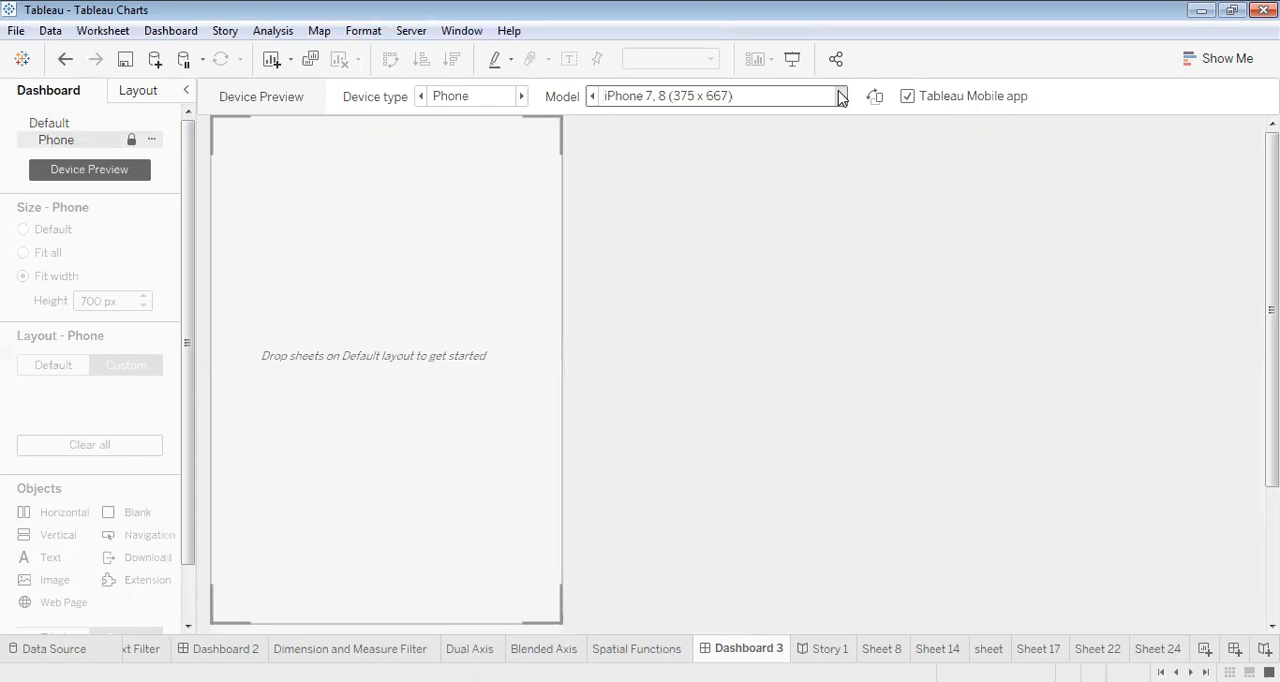
click(841, 96)
click(841, 96)
click(841, 96)
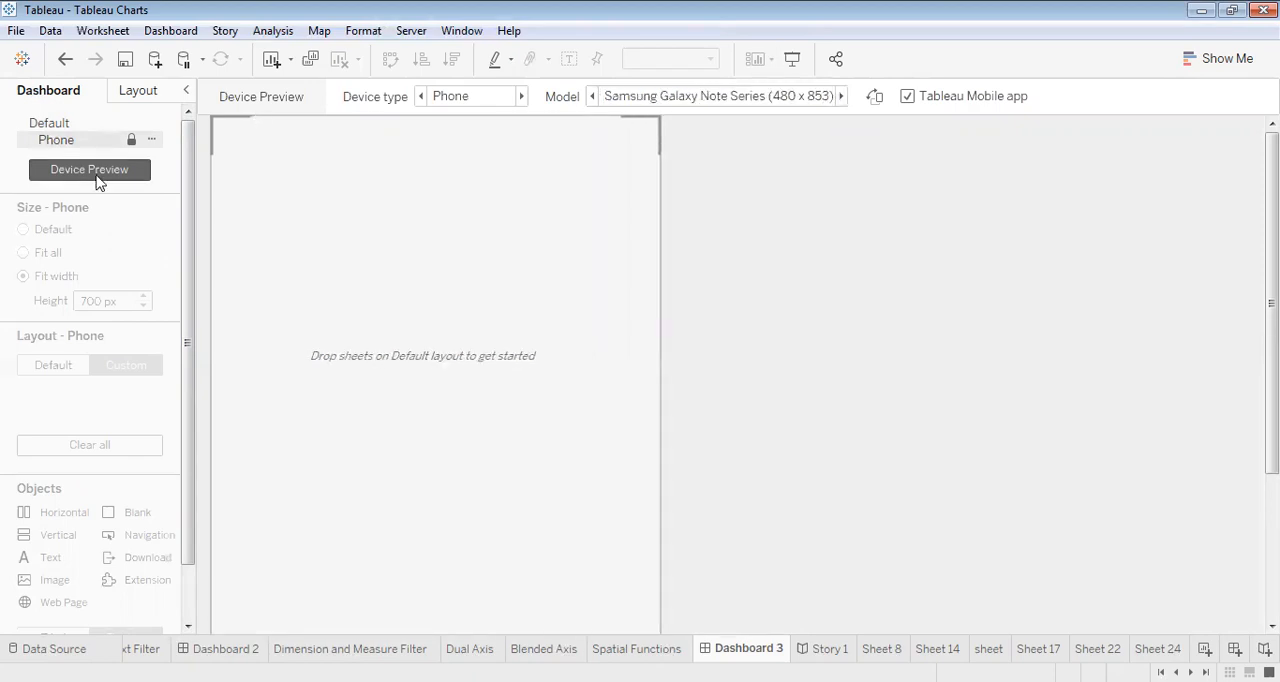
click(420, 96)
click(420, 96)
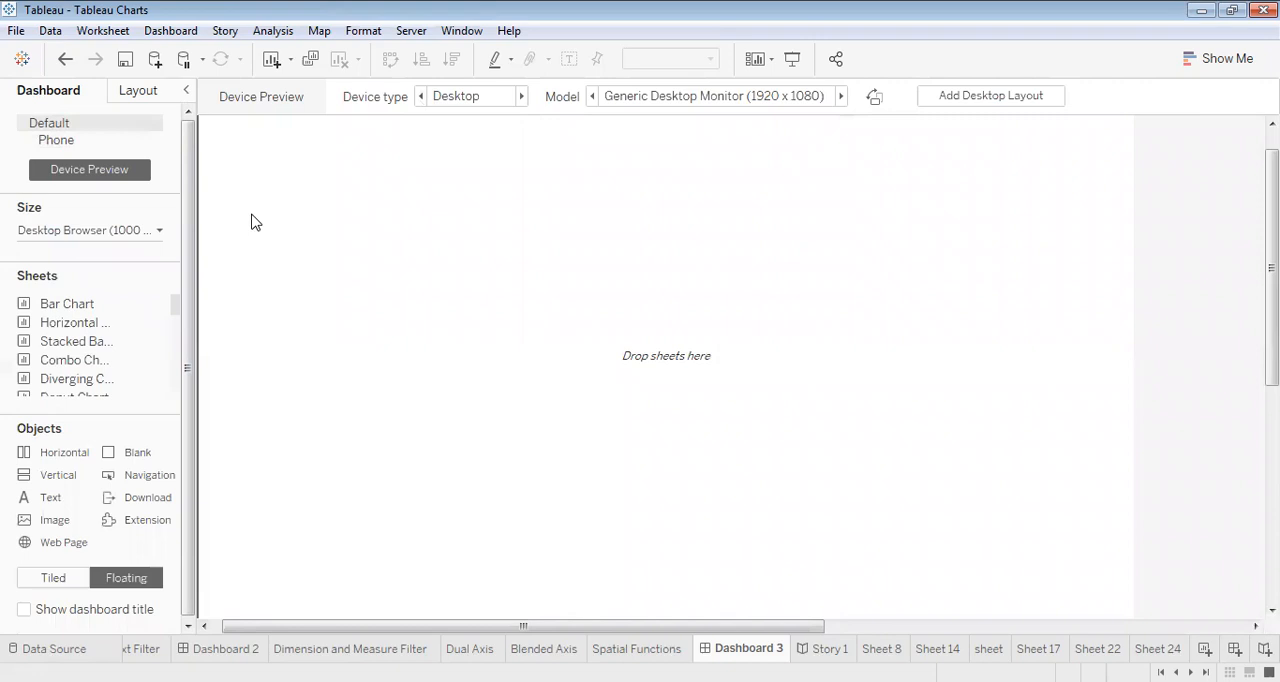
- Try a fixed dashboard width of 1100 px, restore it to 1000 px, and look through the preset fixed sizes
click(90, 232)
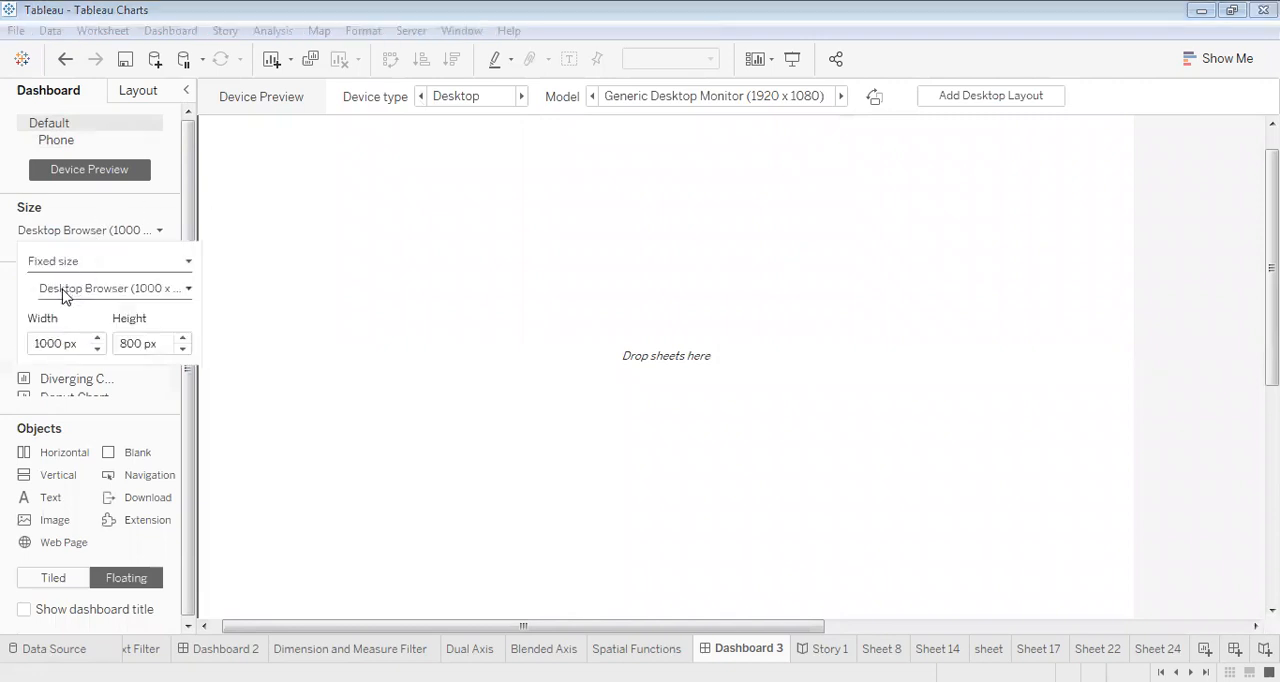
click(97, 349)
click(97, 338)
click(97, 338)
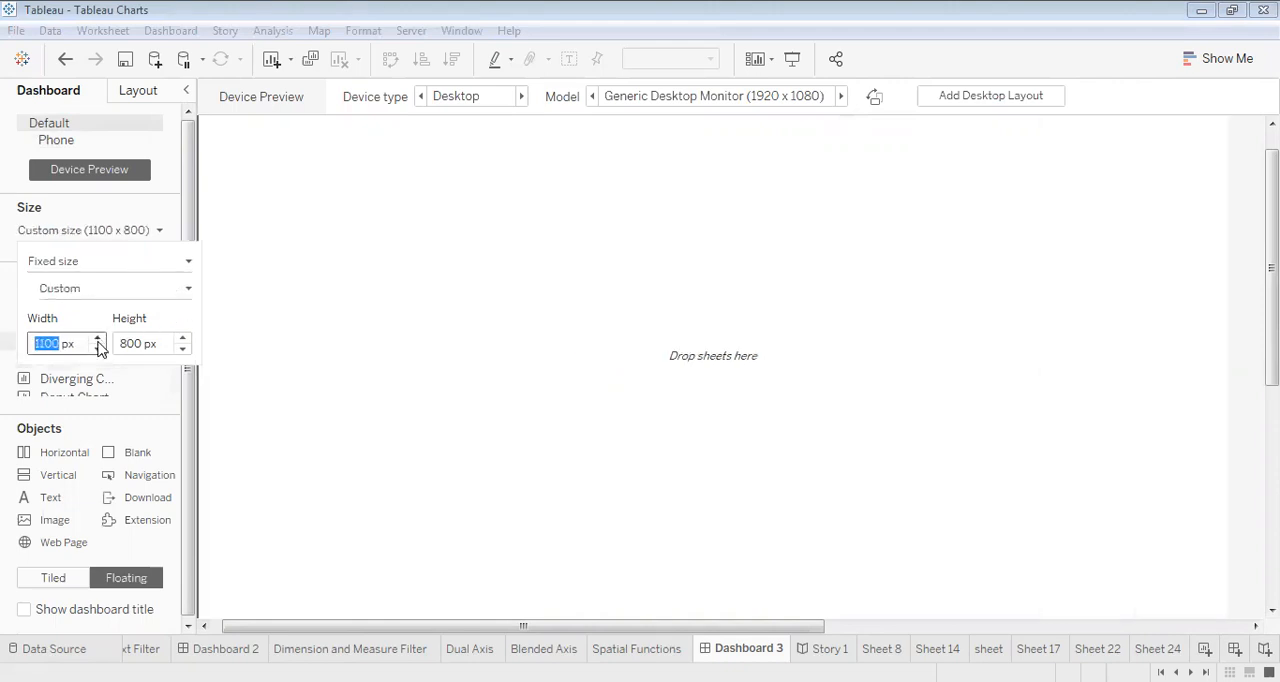
click(97, 349)
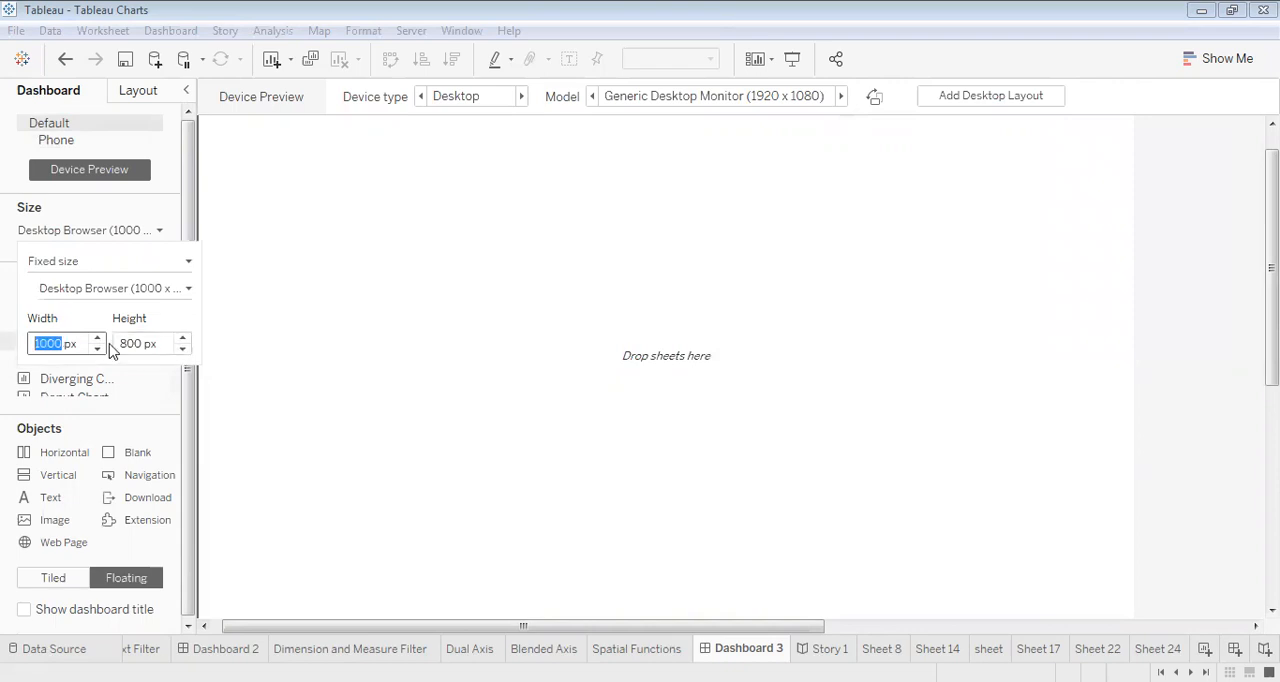
click(118, 288)
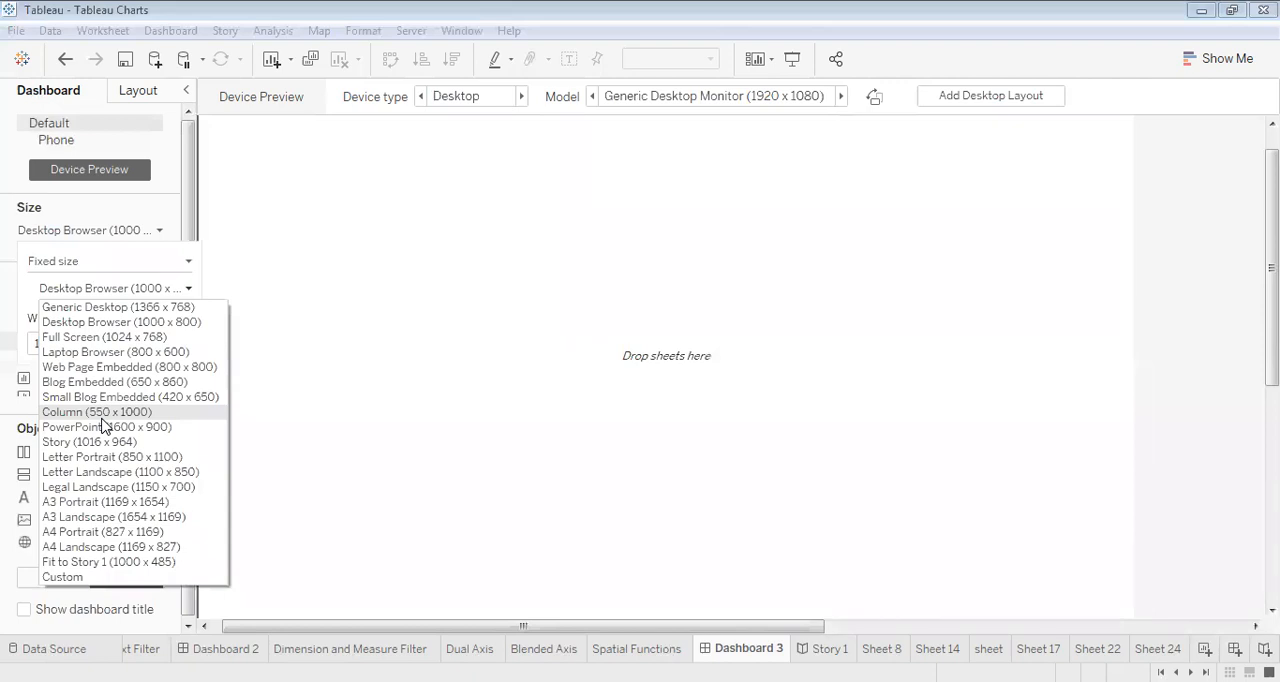
click(335, 271)
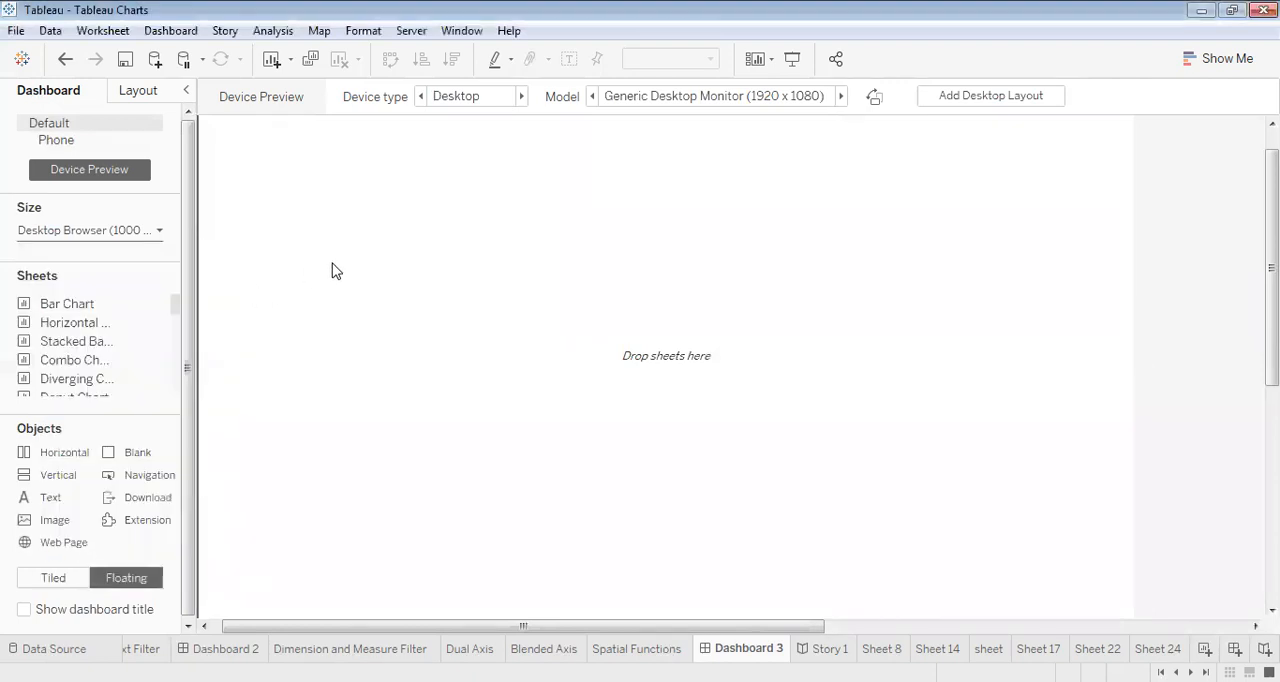
- Place the Bar Chart sheet on the dashboard as a tiled object and add the Horizontal Bar Chart sheet above it
click(56, 580)
click(108, 580)
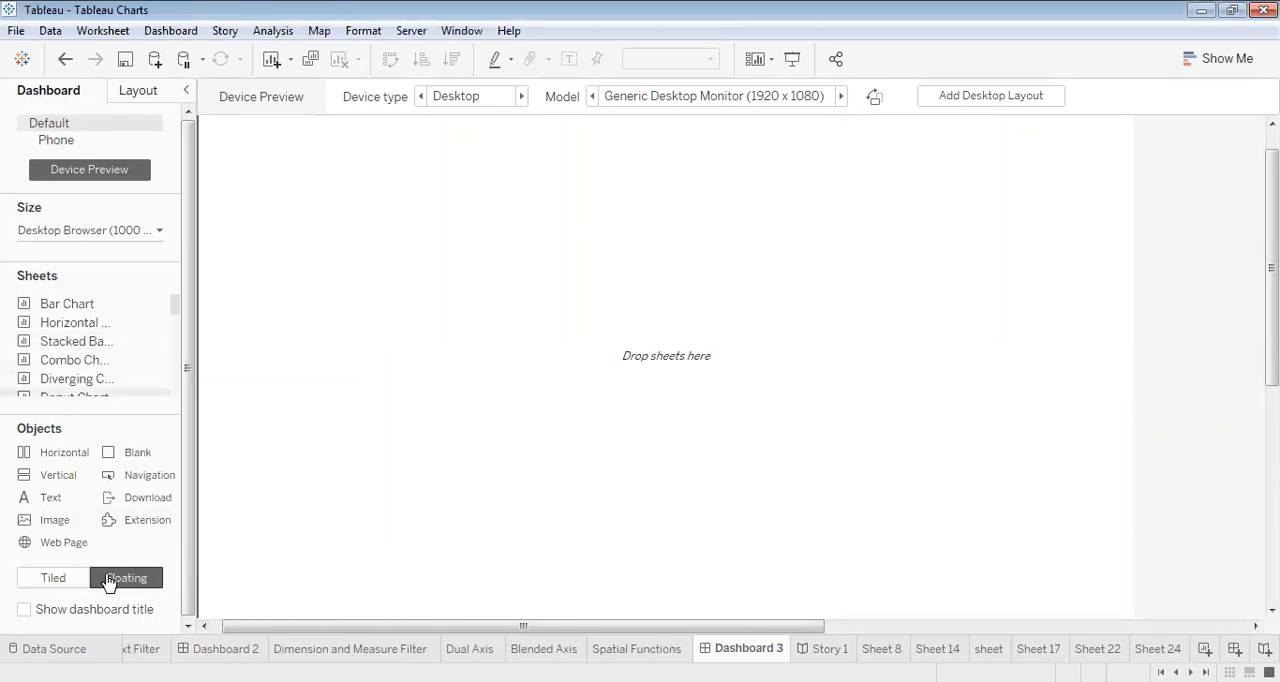
click(63, 577)
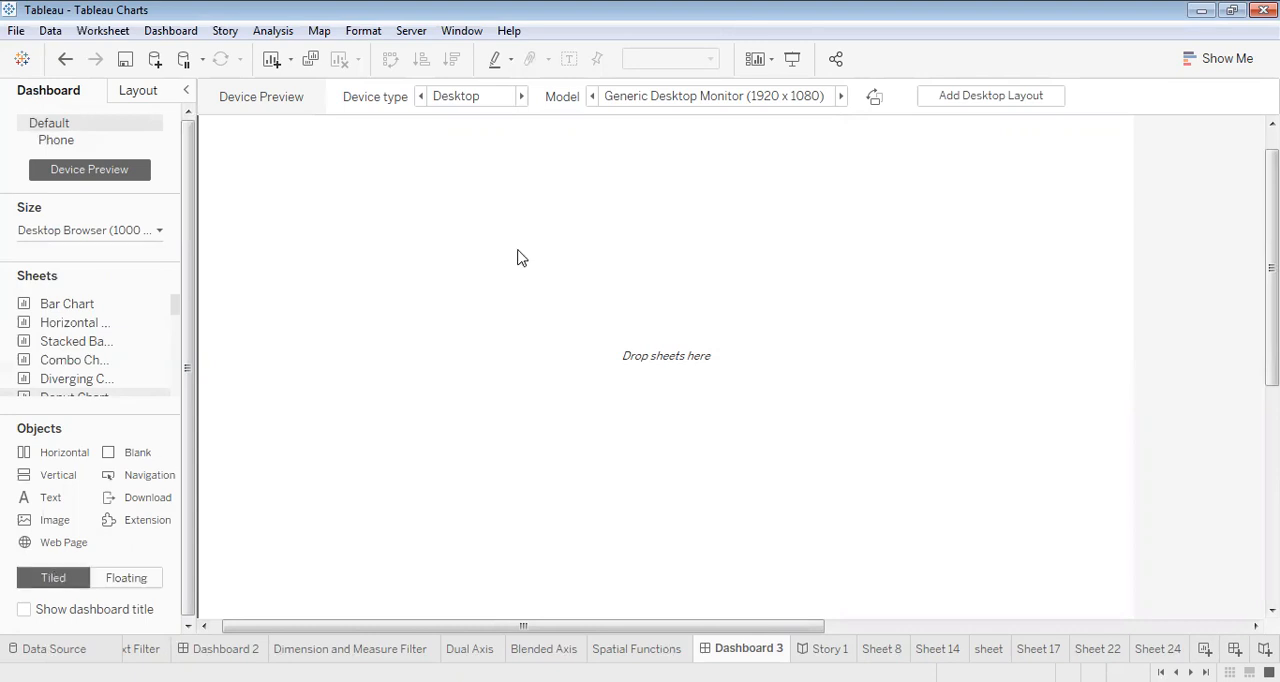
drag(67, 305, 468, 243)
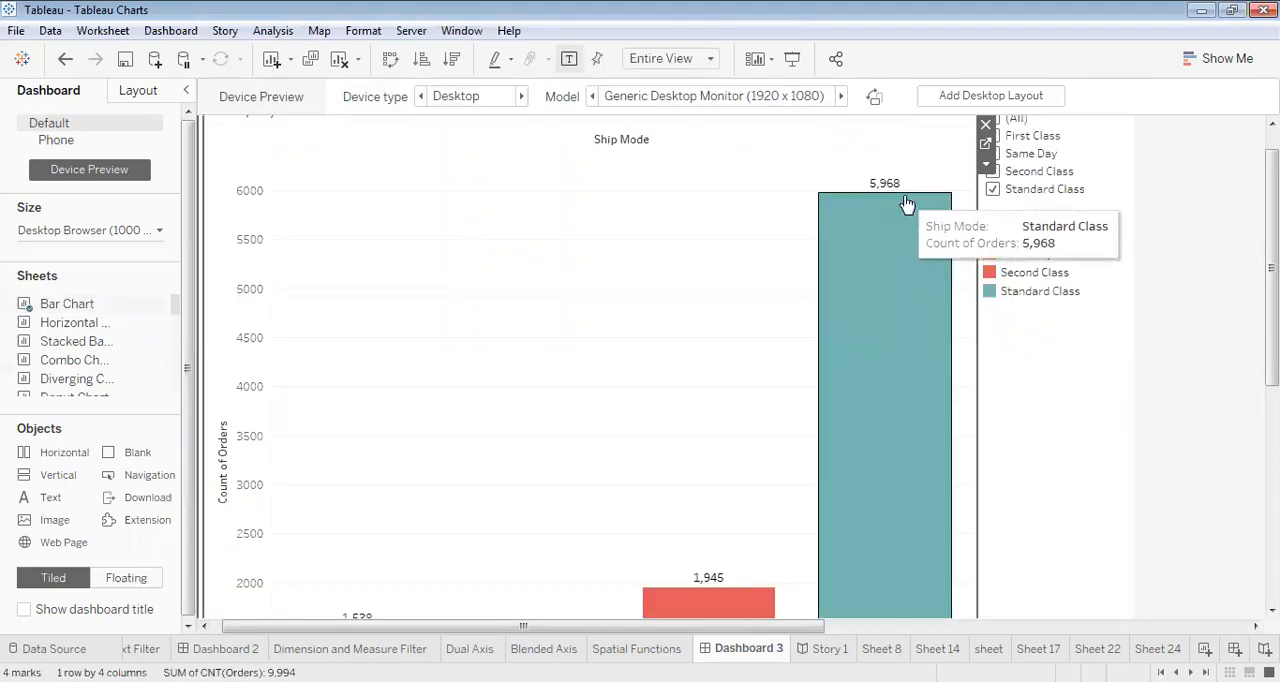
mouse_move(1271, 268)
mouse_down()
mouse_move(1271, 456)
mouse_move(1271, 249)
mouse_up()
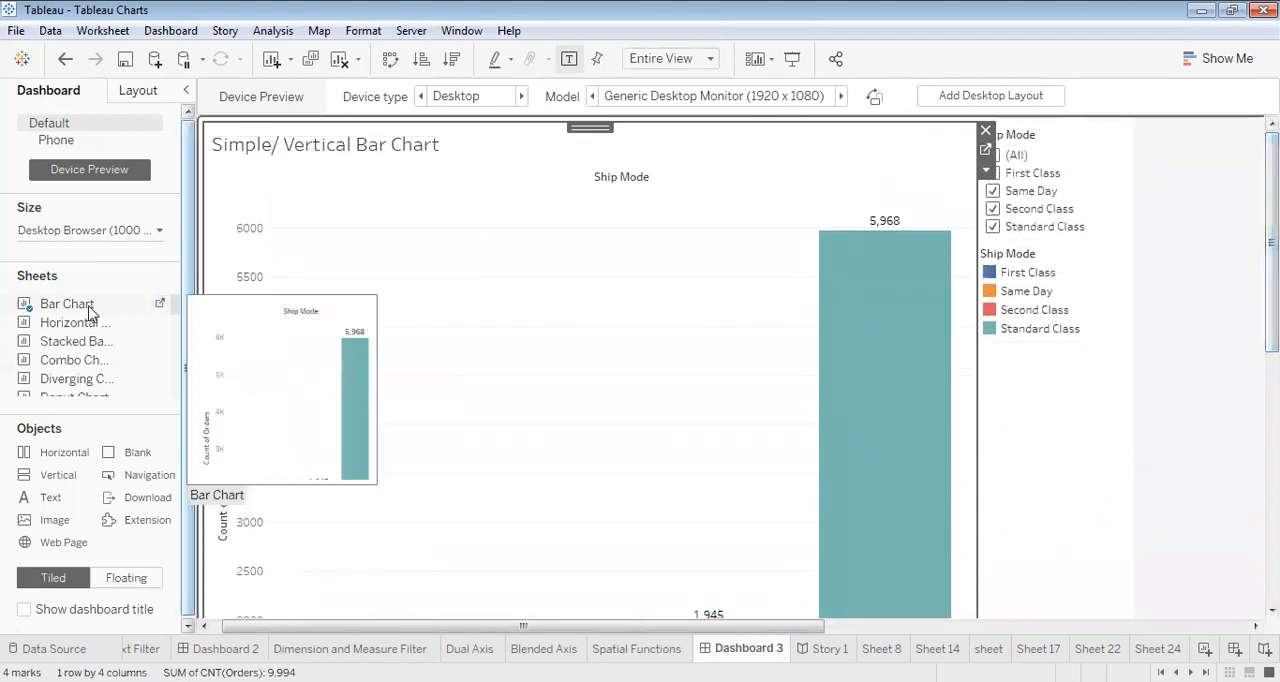
mouse_move(62, 330)
drag(62, 330, 403, 287)
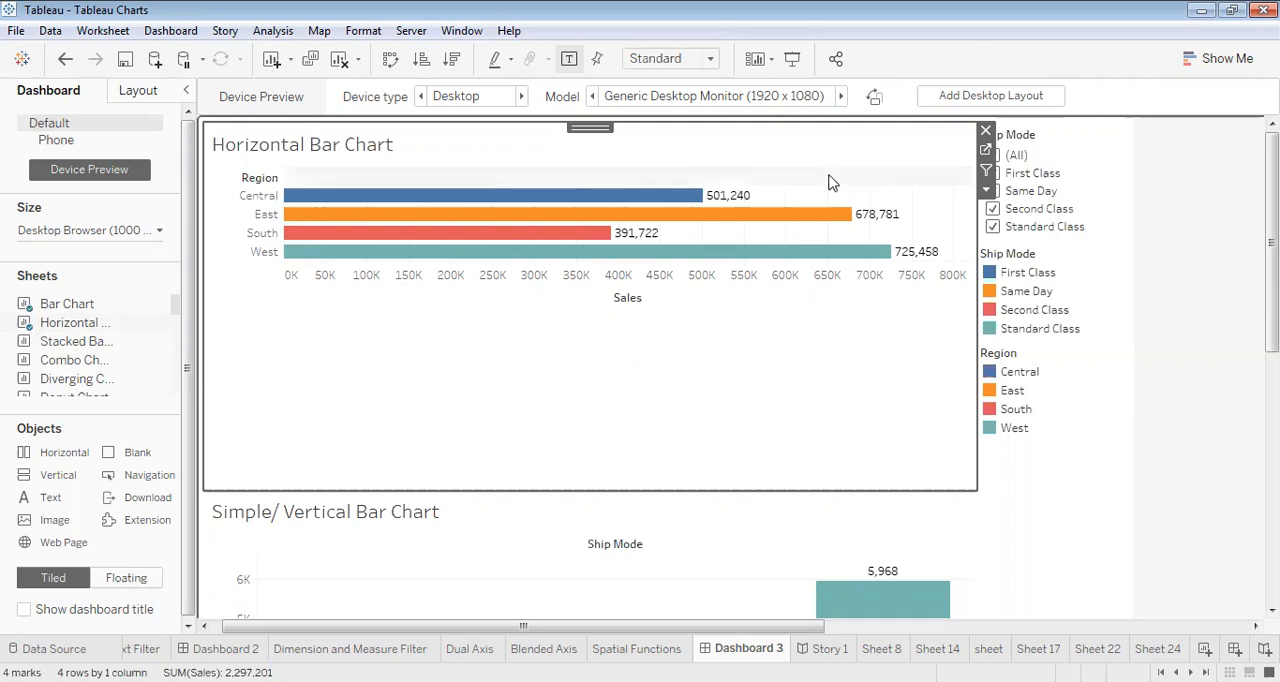
- Remove the tiled horizontal and vertical bar charts from the dashboard
click(984, 131)
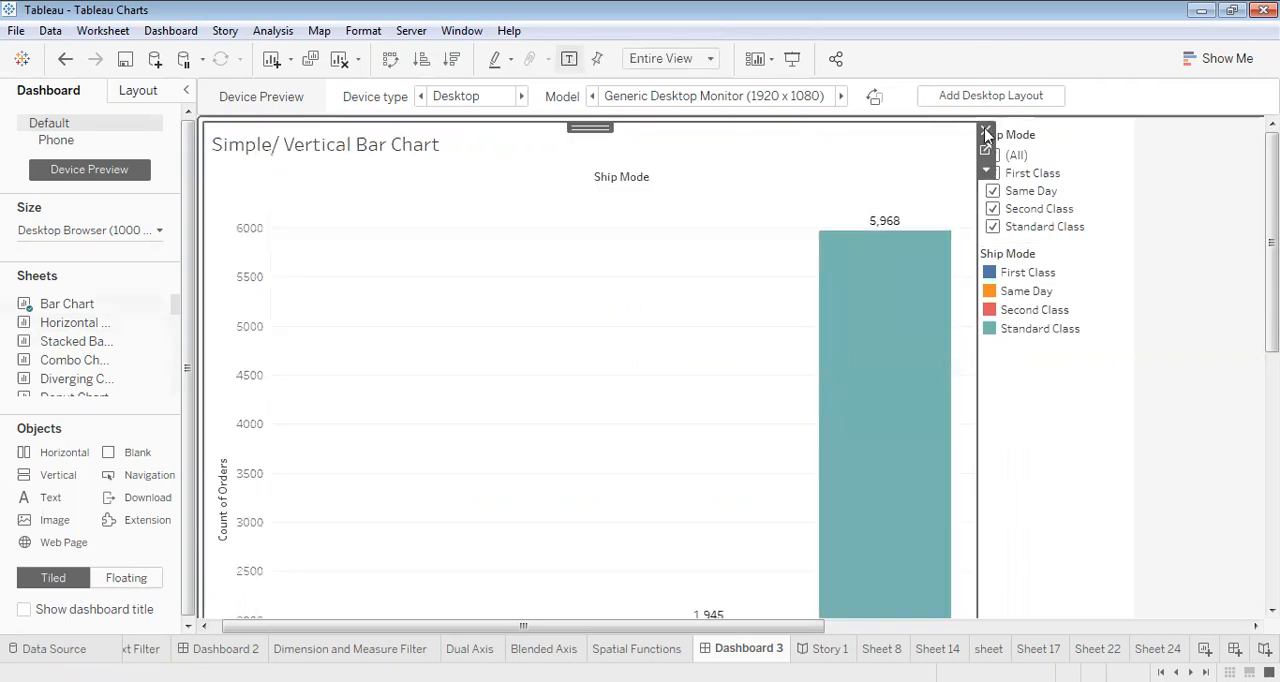
click(986, 135)
- Add Bar Chart as a floating sheet, with Horizontal Bar Chart below and Stacked Bar Chart beside them, slightly enlarging the stacked chart's frame
click(121, 576)
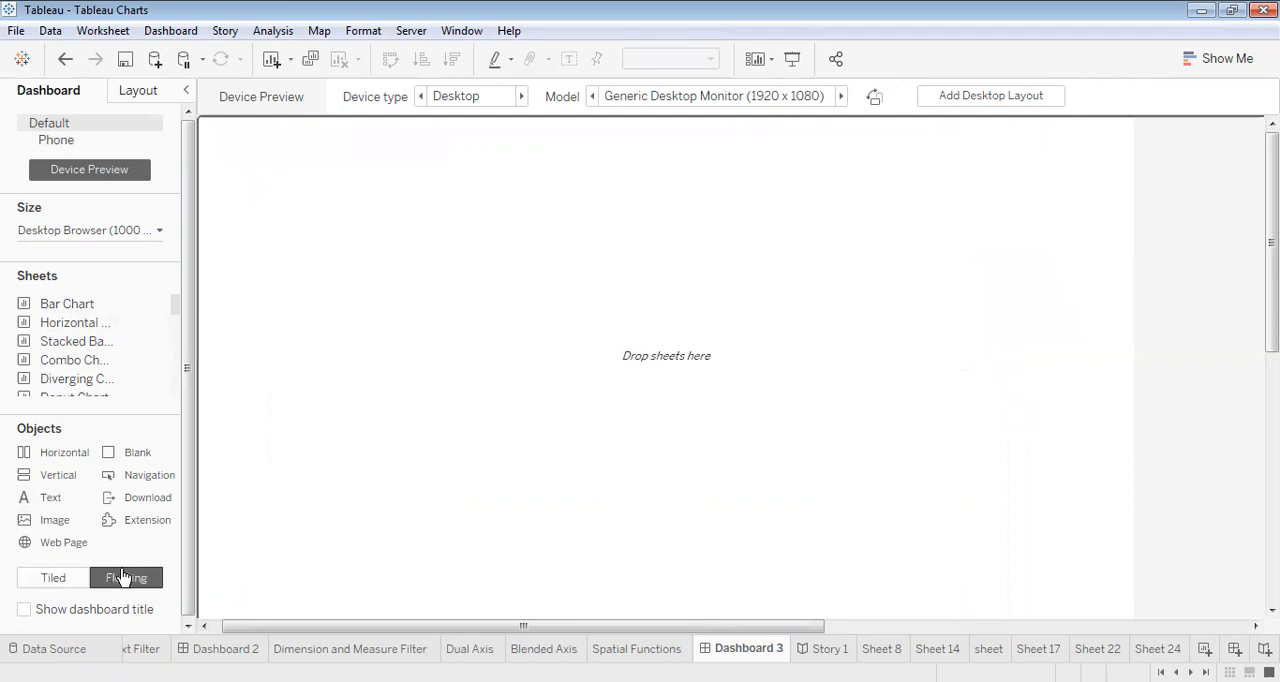
drag(71, 303, 380, 172)
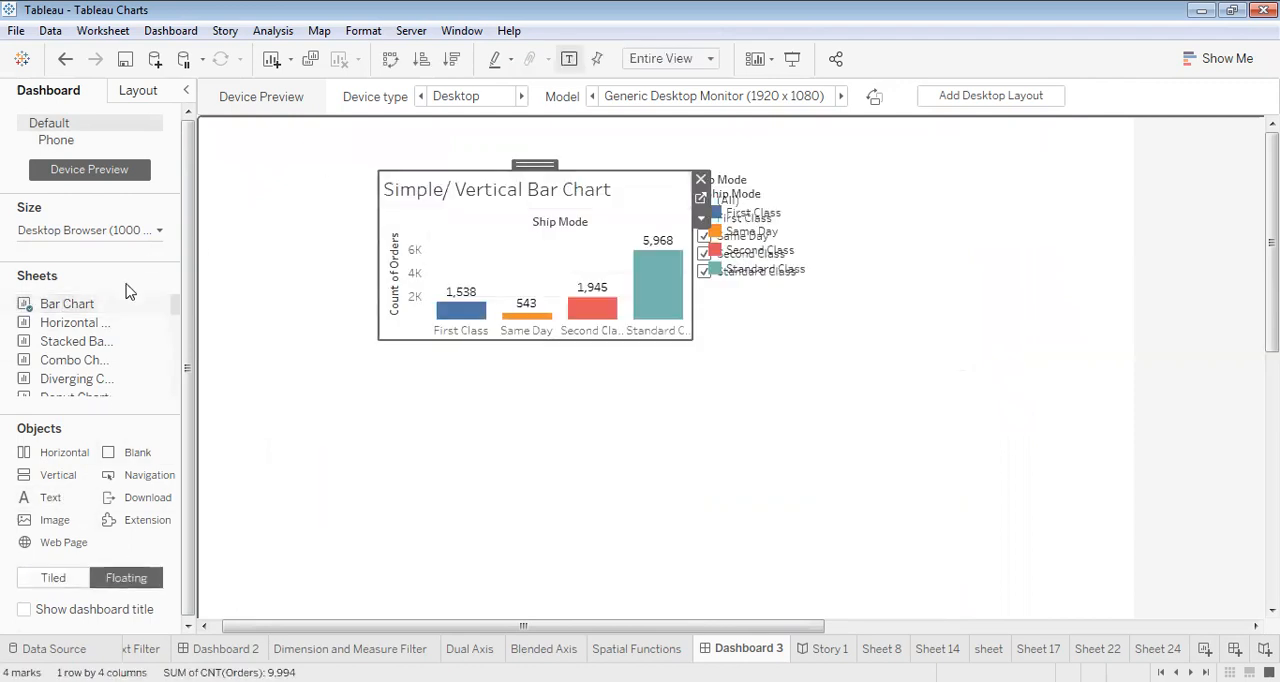
drag(76, 341, 400, 415)
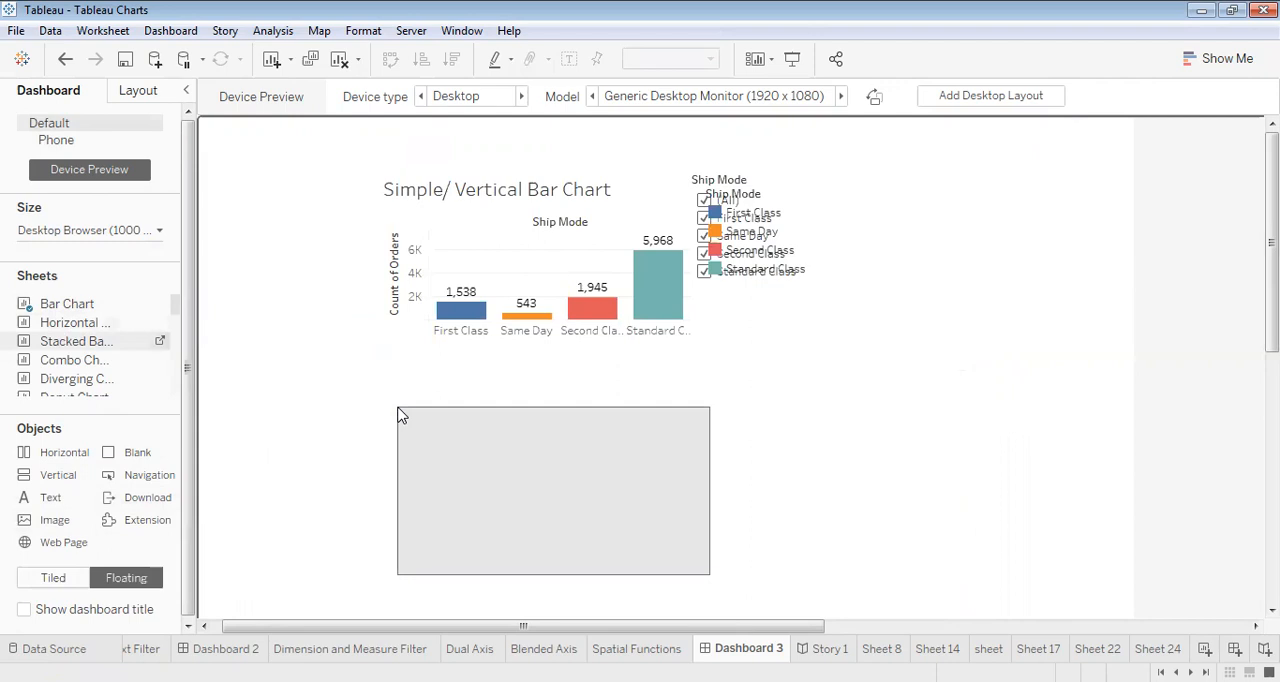
drag(88, 345, 674, 335)
drag(862, 240, 860, 237)
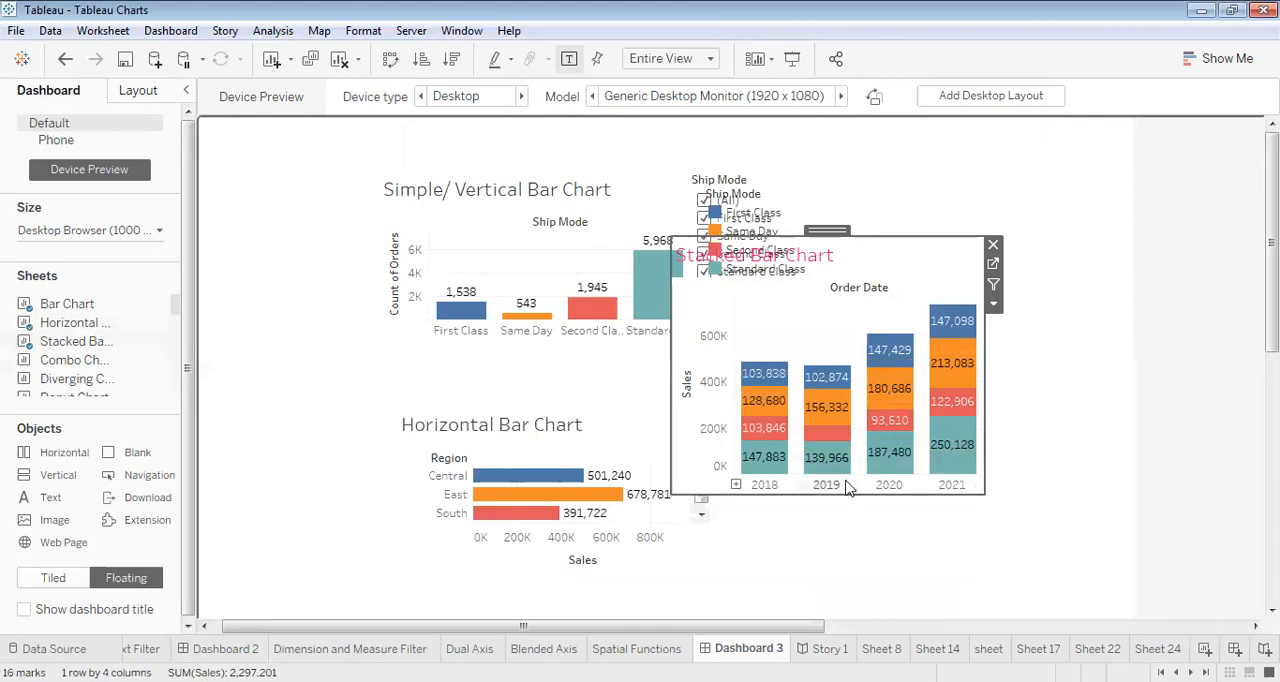
drag(857, 500, 860, 506)
- Move the Ship Mode color legend to the dashboard's upper-right corner, and delete both the Ship Mode filter and that legend
click(767, 176)
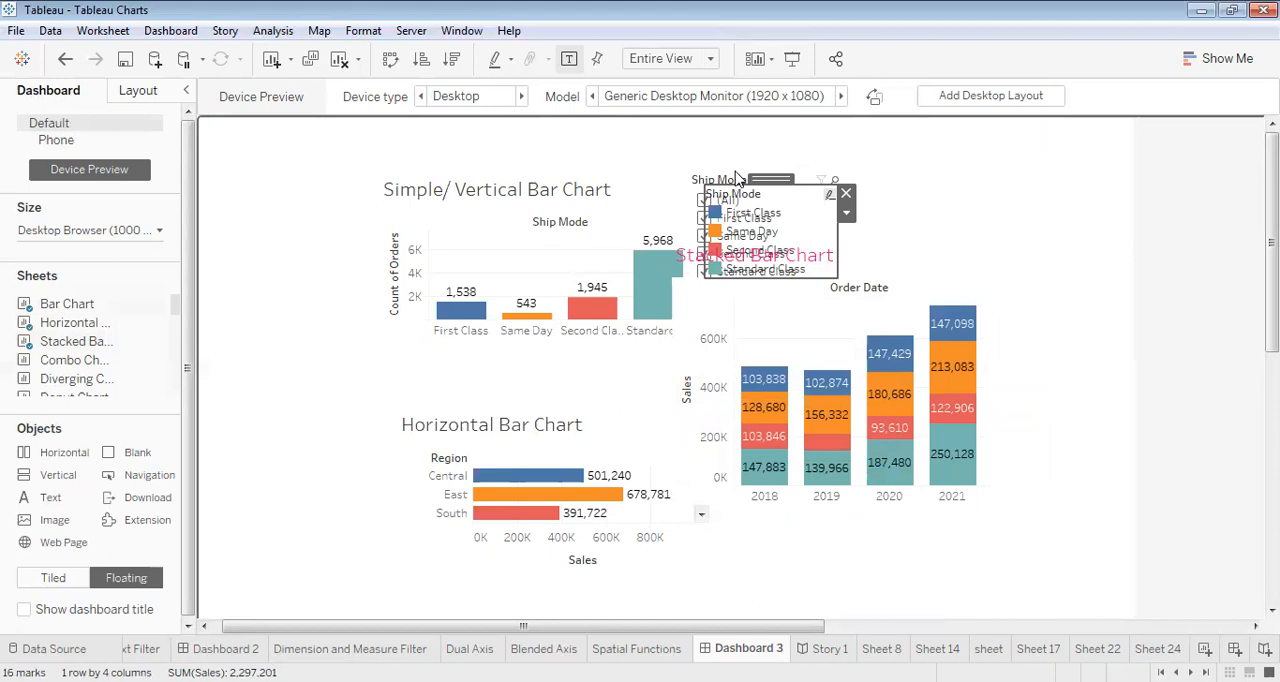
drag(767, 176, 1075, 140)
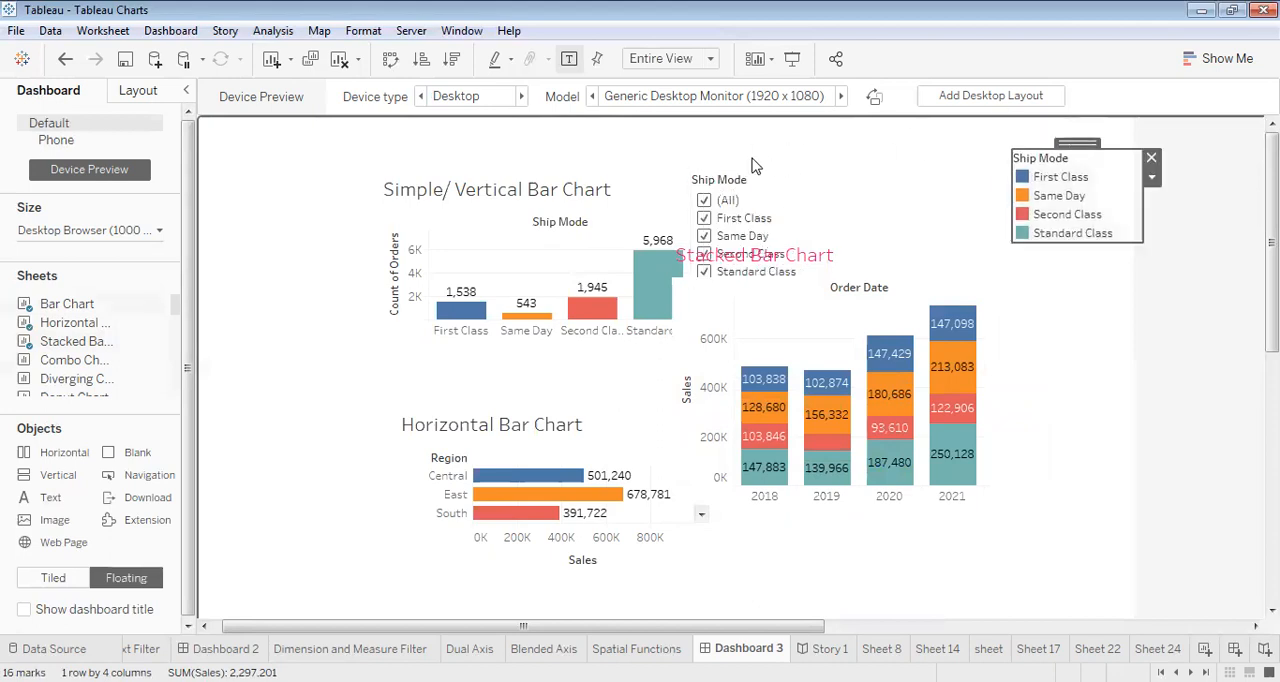
click(735, 200)
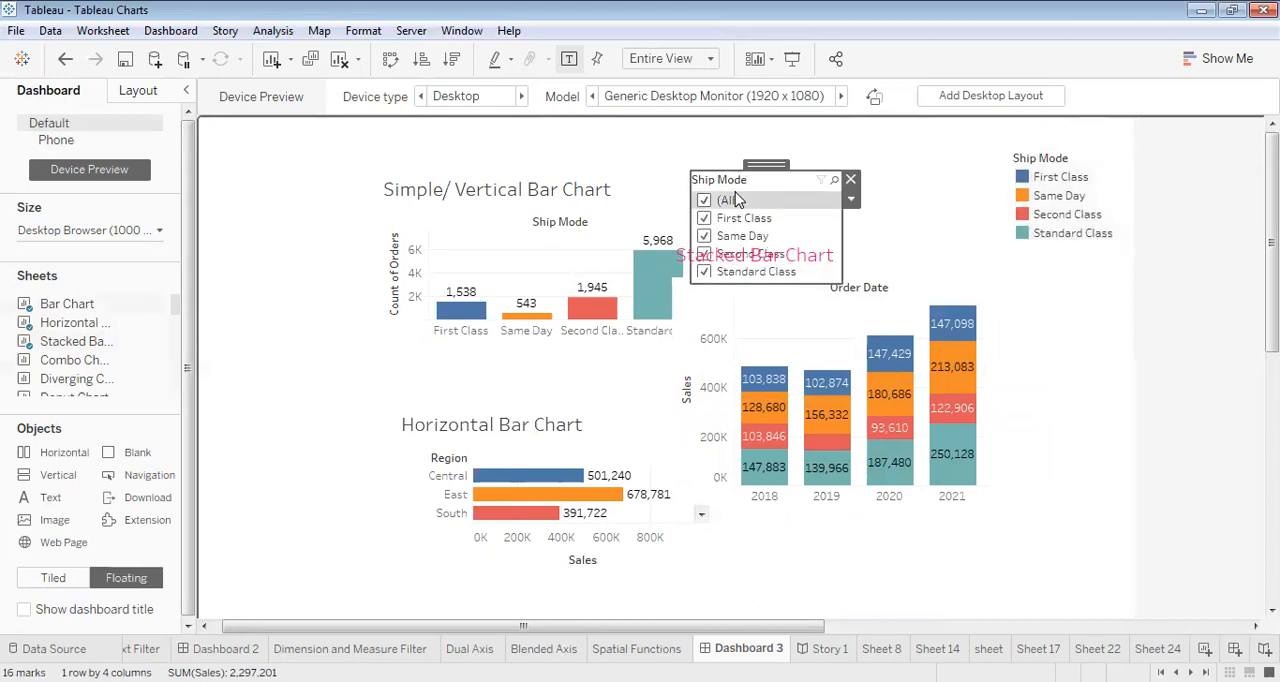
click(850, 180)
click(1093, 177)
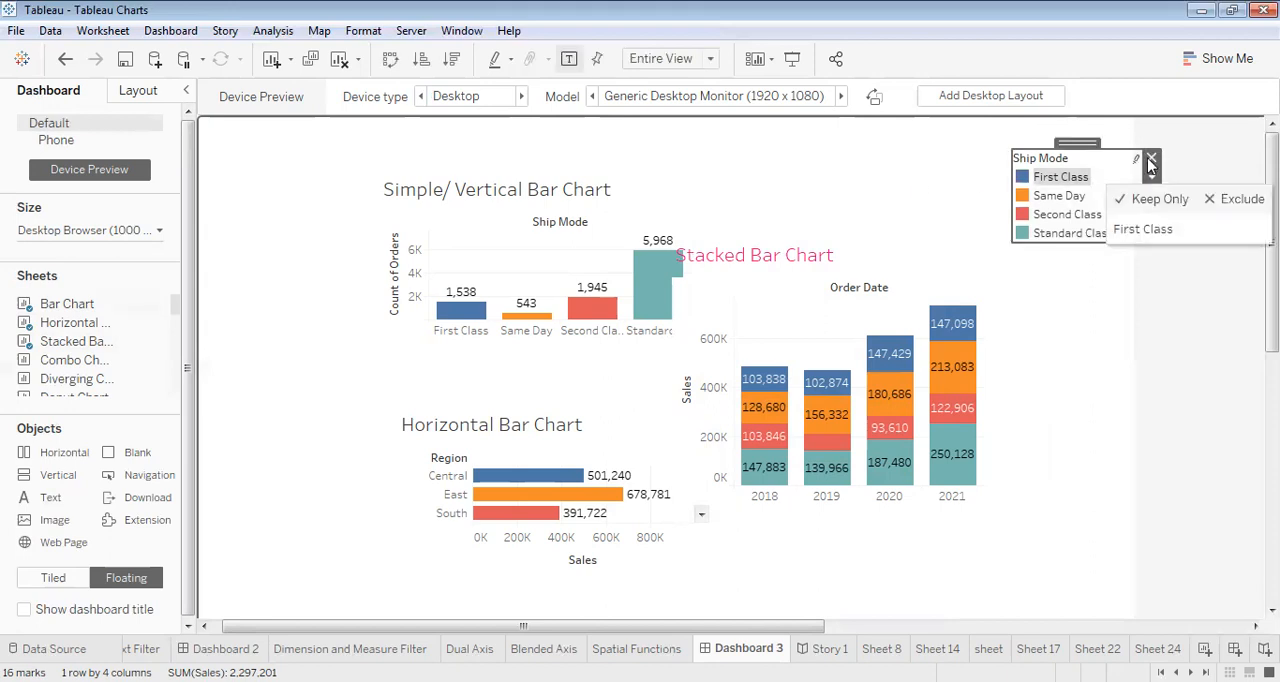
click(1151, 157)
- Remove the floating stacked, vertical and horizontal bar charts from the dashboard
click(872, 338)
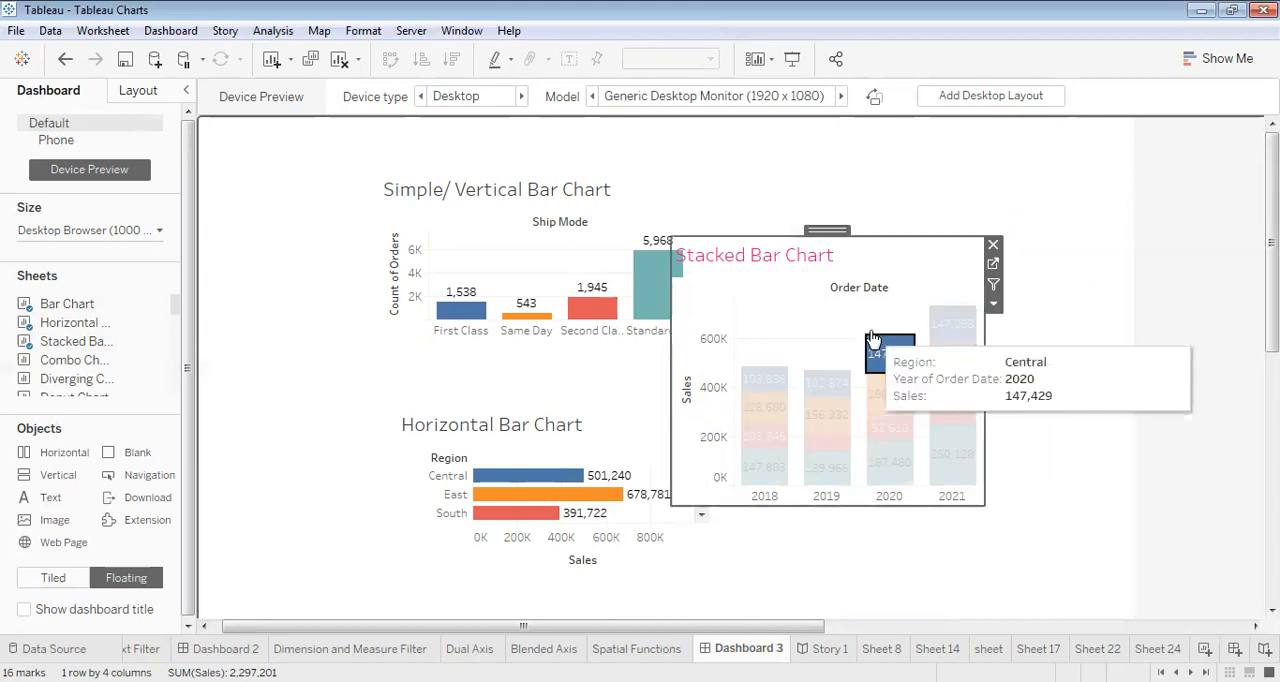
click(993, 247)
click(656, 186)
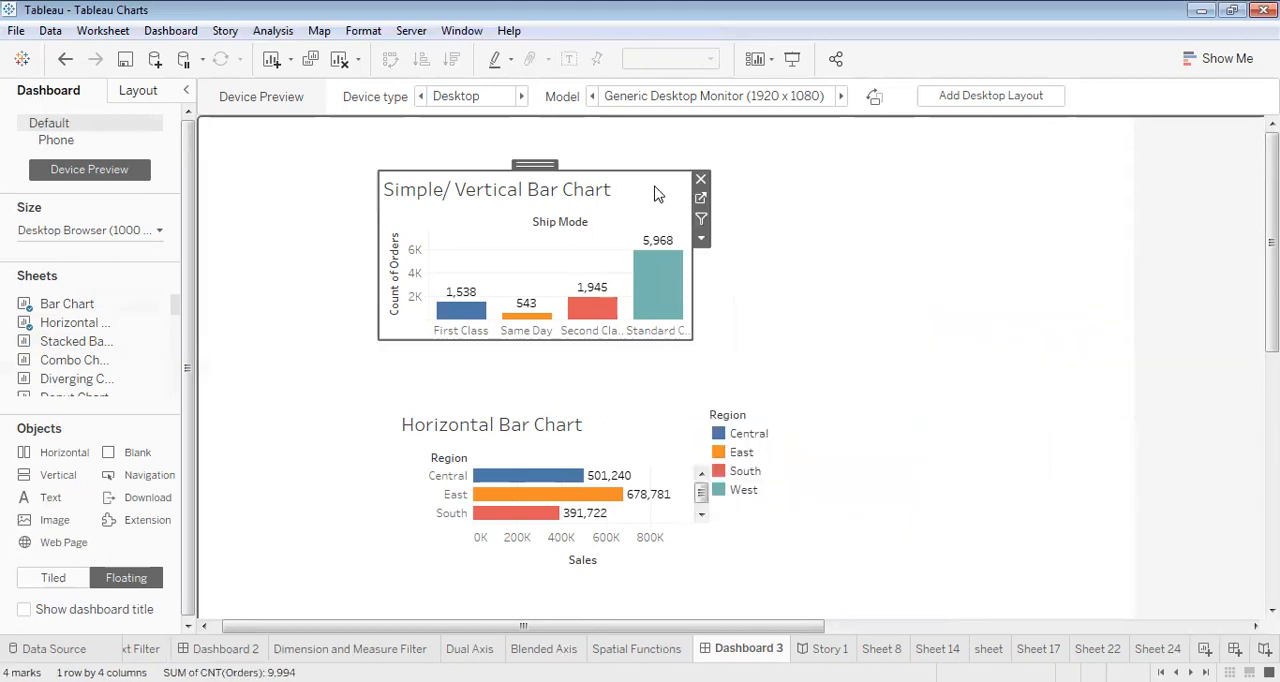
click(700, 179)
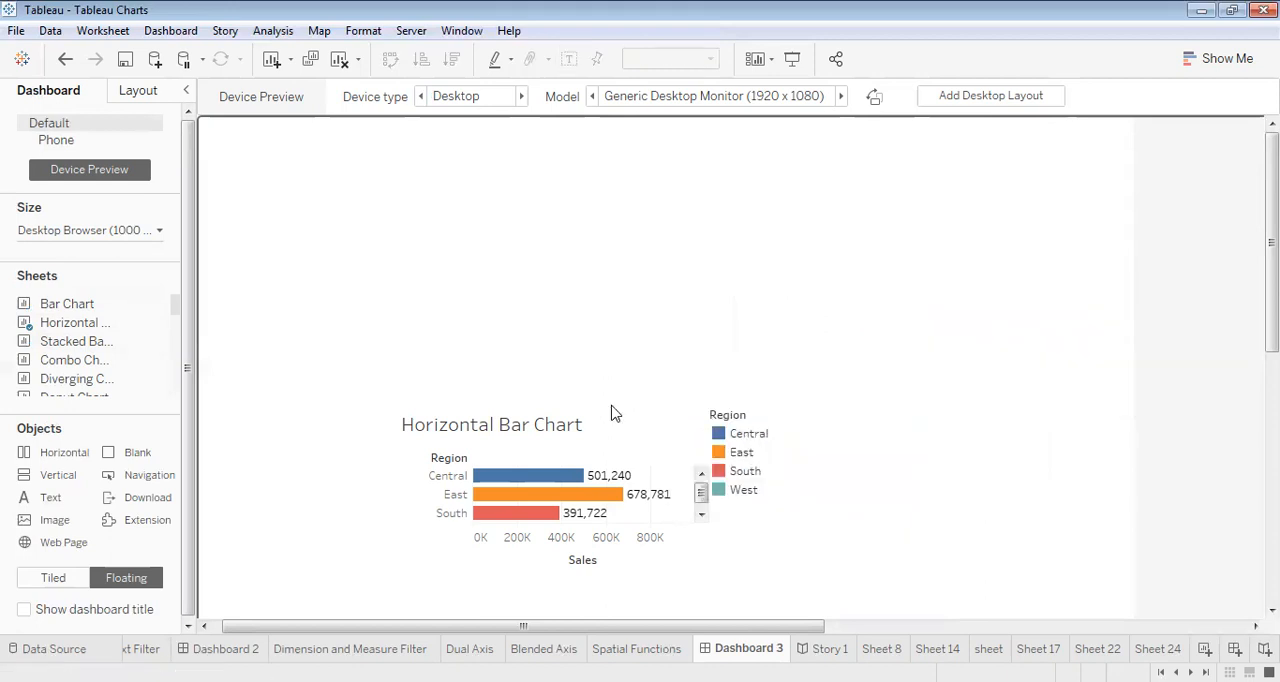
click(580, 432)
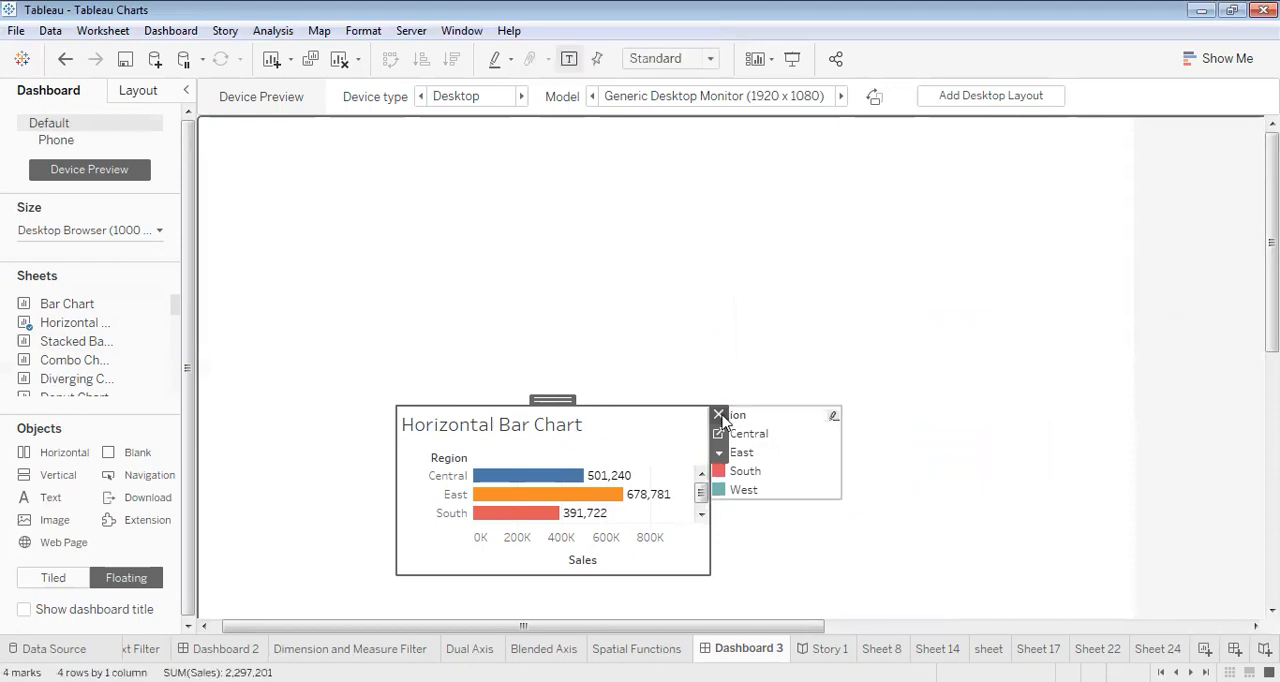
click(718, 414)
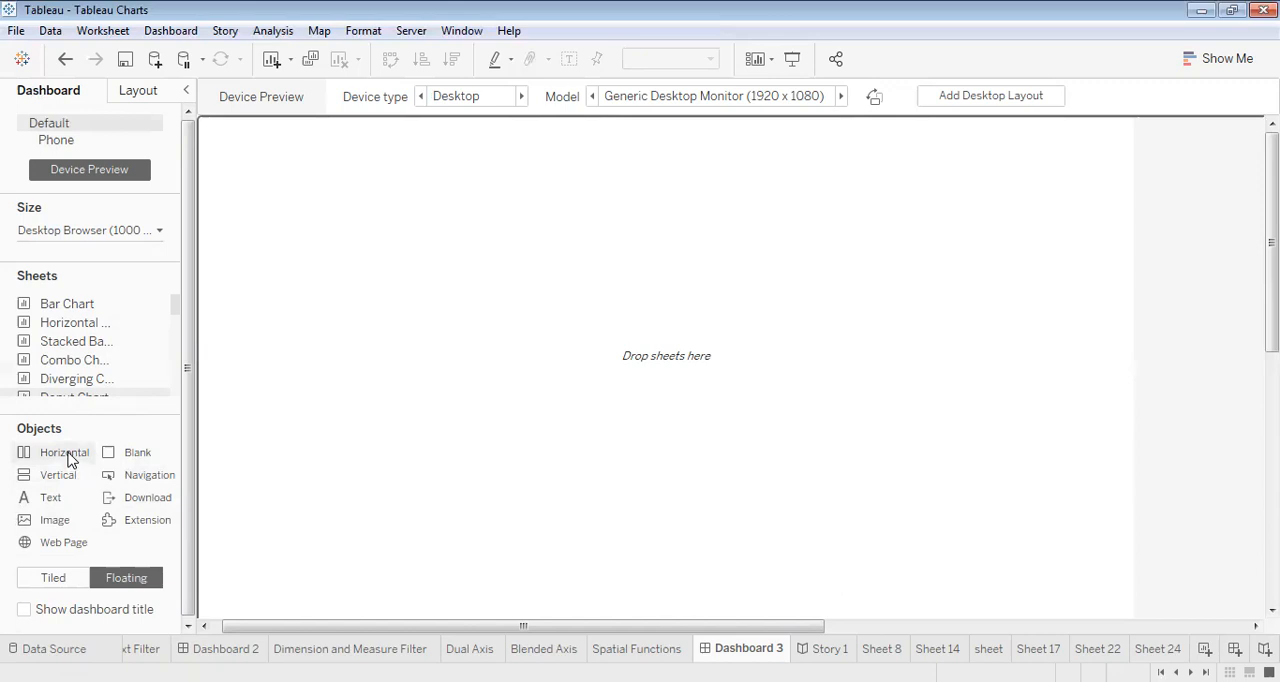
- Add a tiled horizontal container to the dashboard, place Bar Chart in the layout, and put Horizontal Bar Chart above it
click(50, 578)
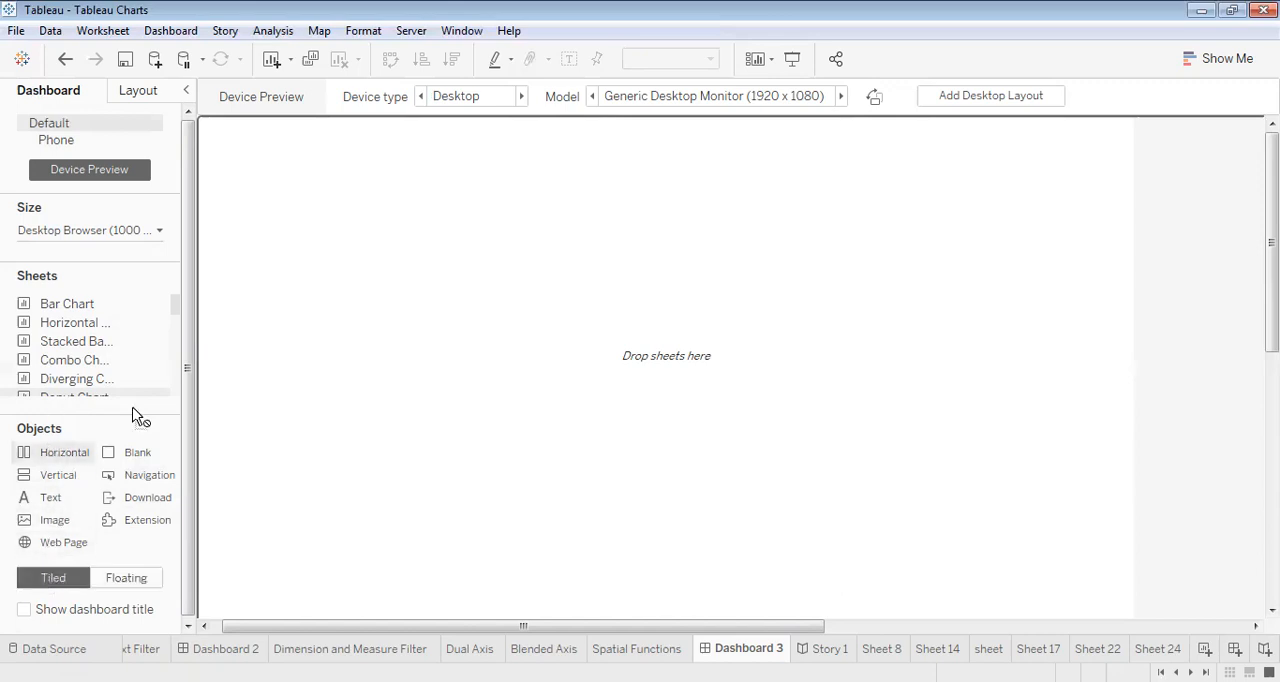
drag(60, 452, 380, 297)
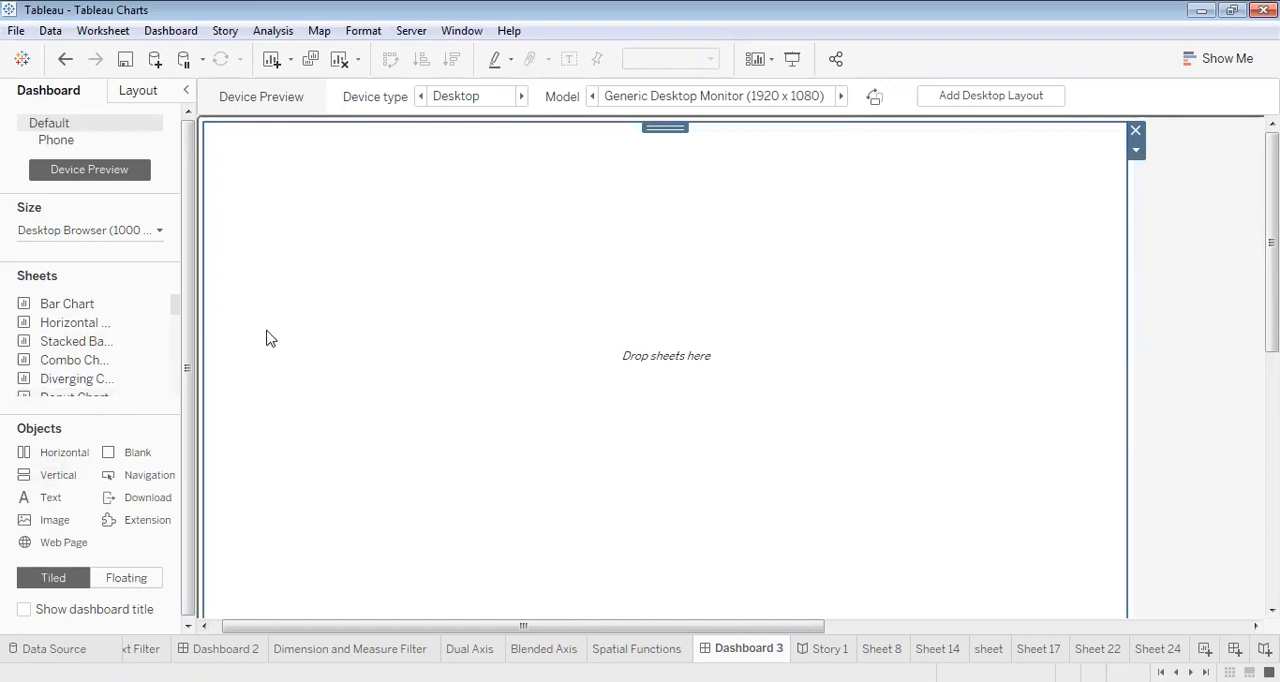
drag(60, 303, 452, 218)
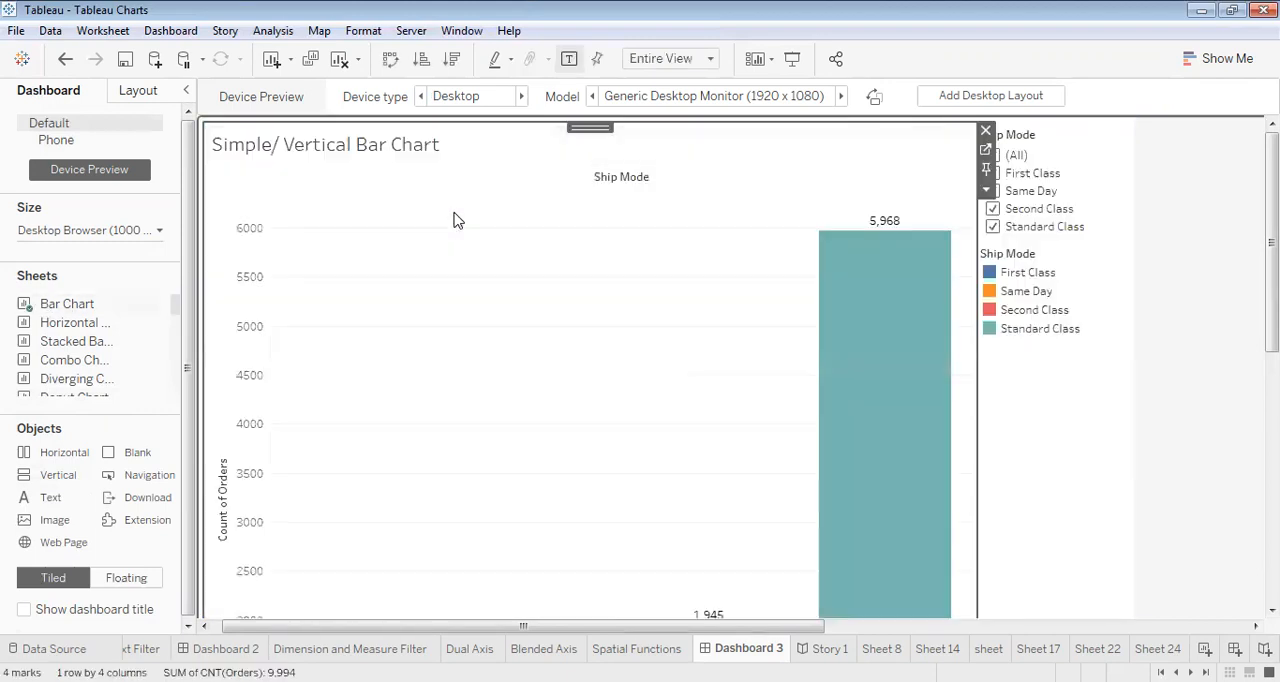
drag(481, 290, 518, 302)
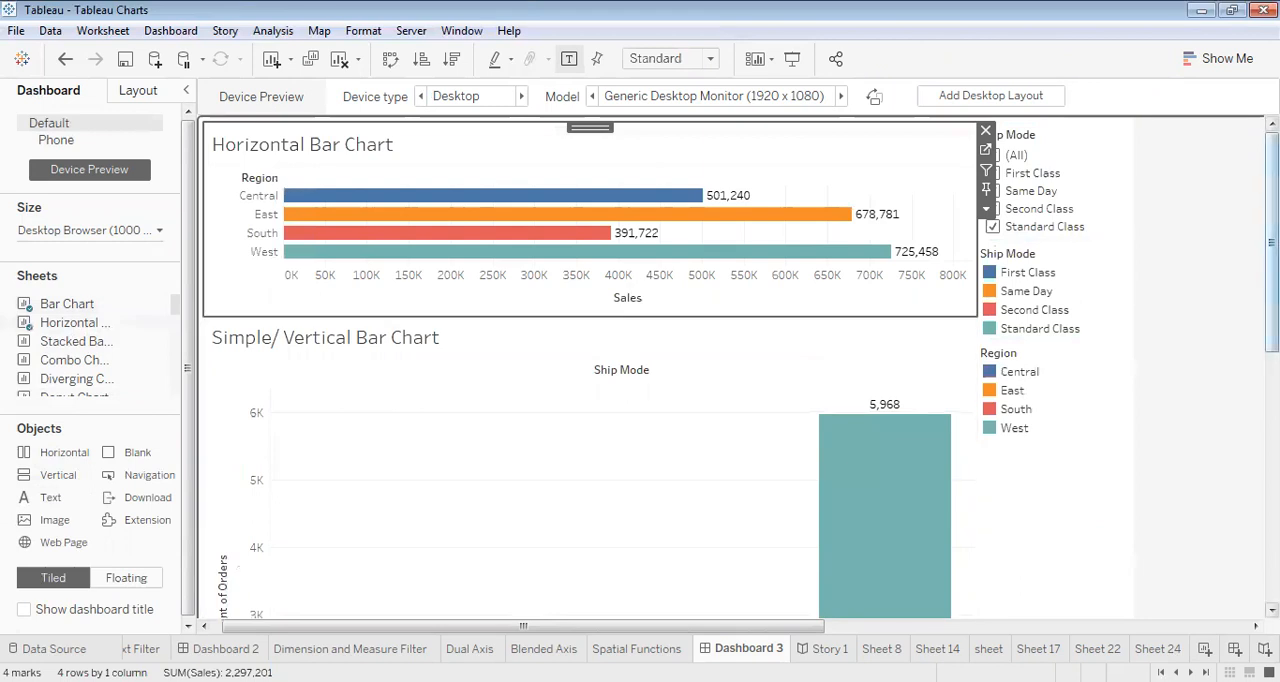
- Lower the top edge of the Simple/ Vertical Bar Chart to leave more room for the Horizontal Bar Chart
scroll(1271, 300, down, 3)
drag(1272, 335, 1272, 327)
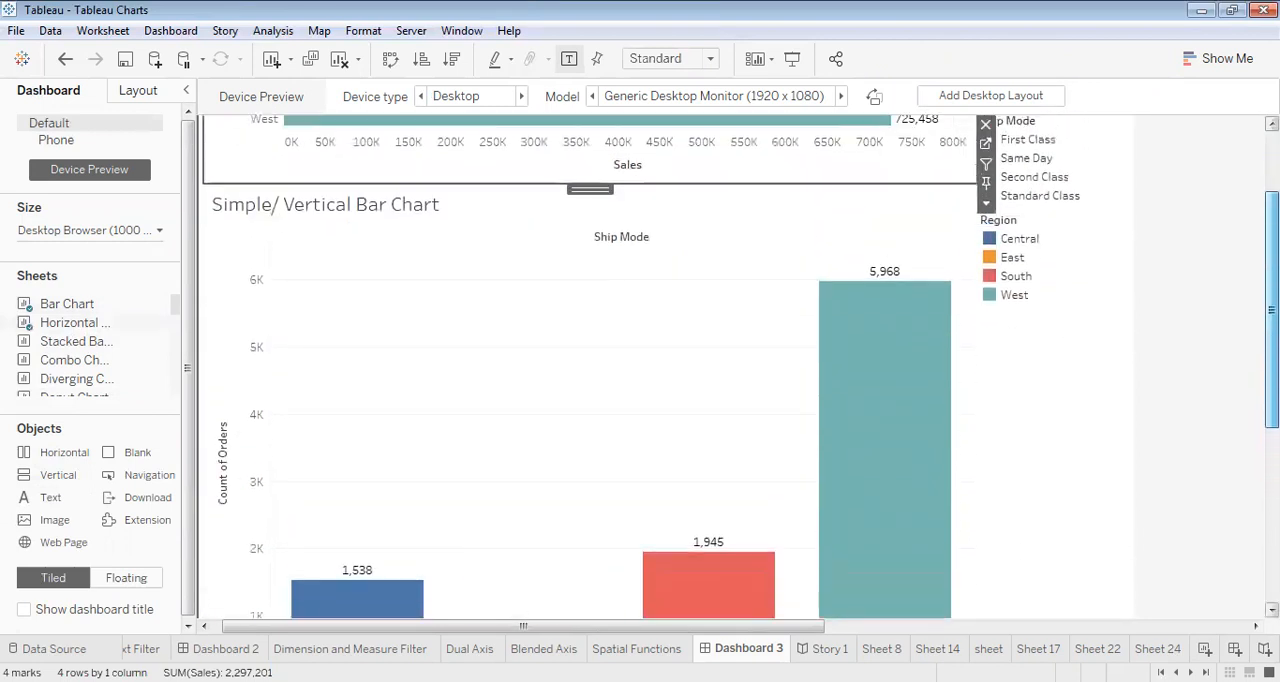
click(886, 242)
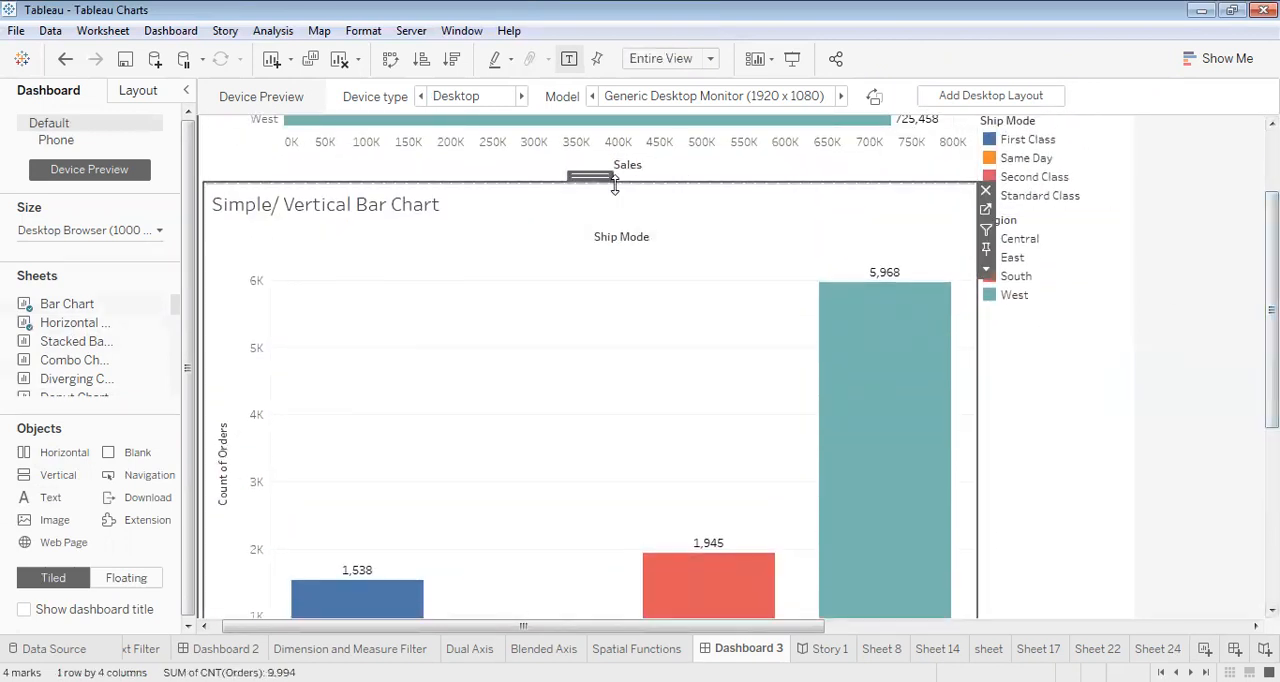
drag(615, 184, 622, 299)
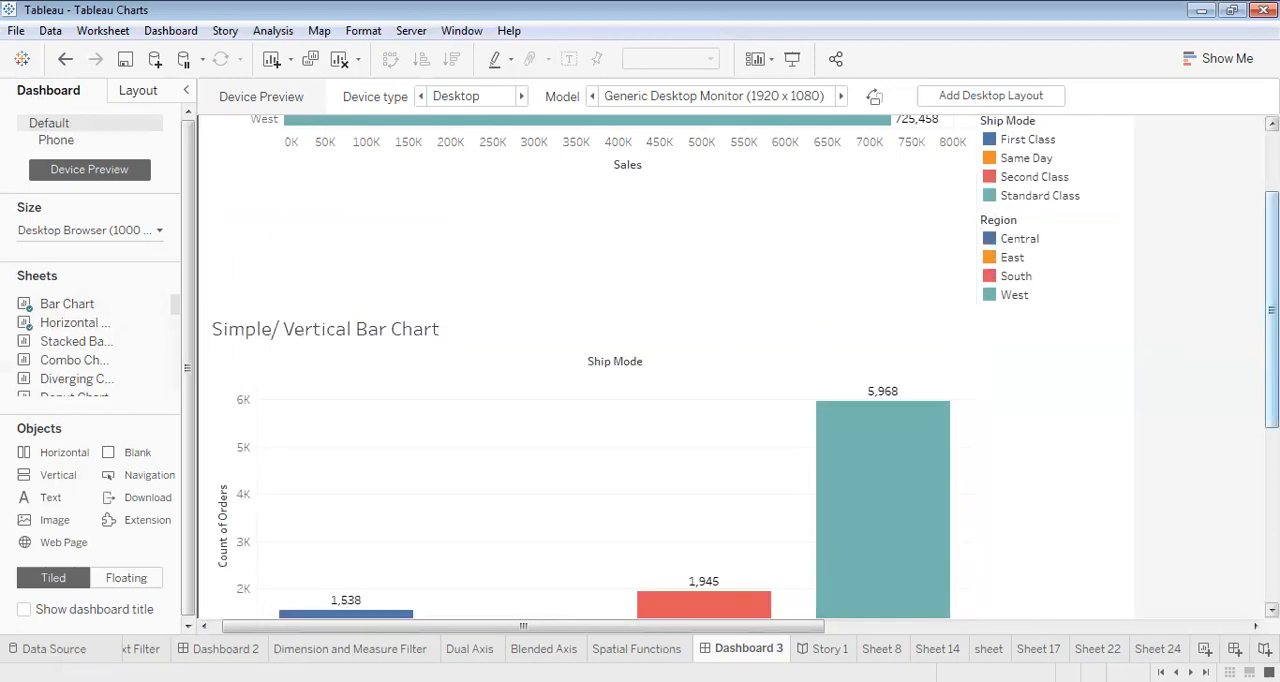
drag(1272, 310, 1272, 243)
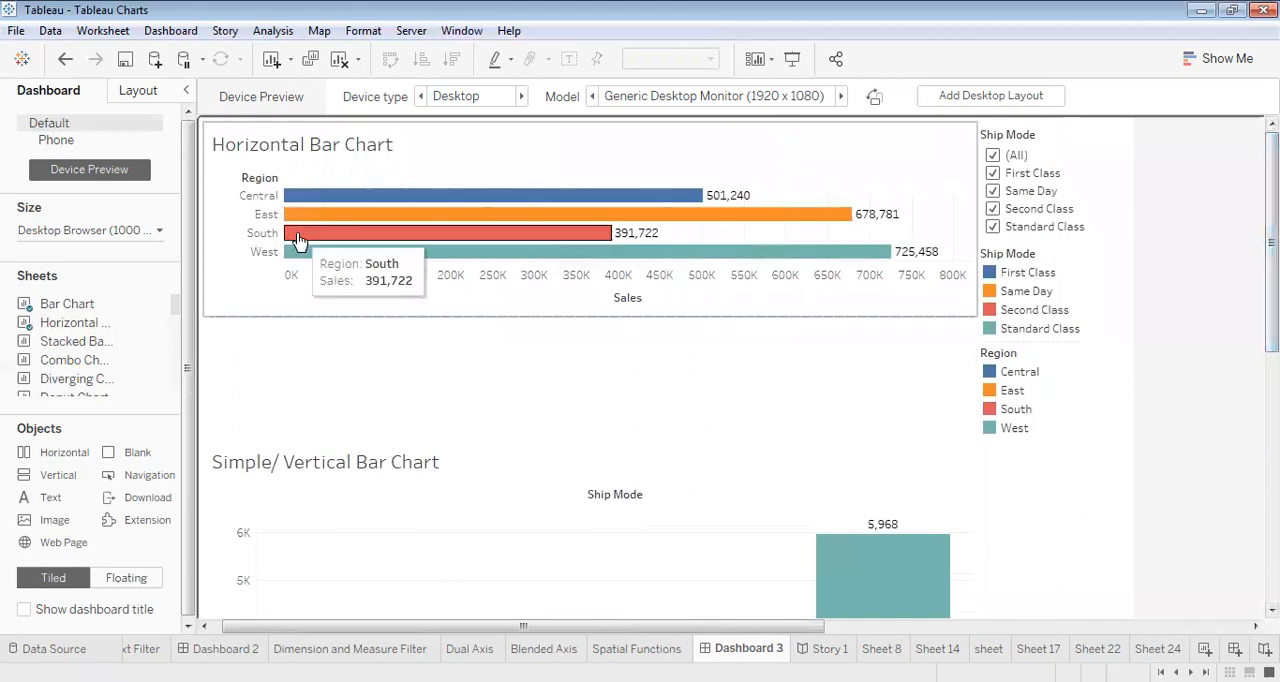
- Set the dashboard's fixed size to a custom height of 500 px
click(153, 232)
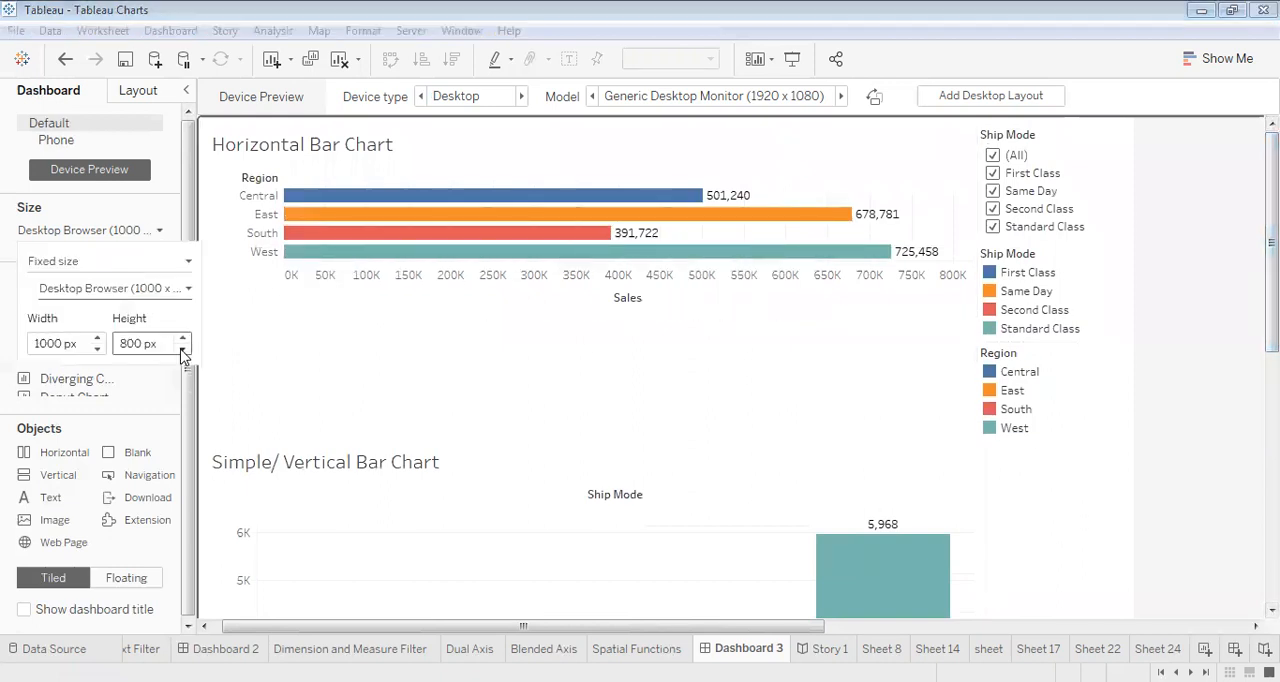
click(182, 349)
click(182, 349)
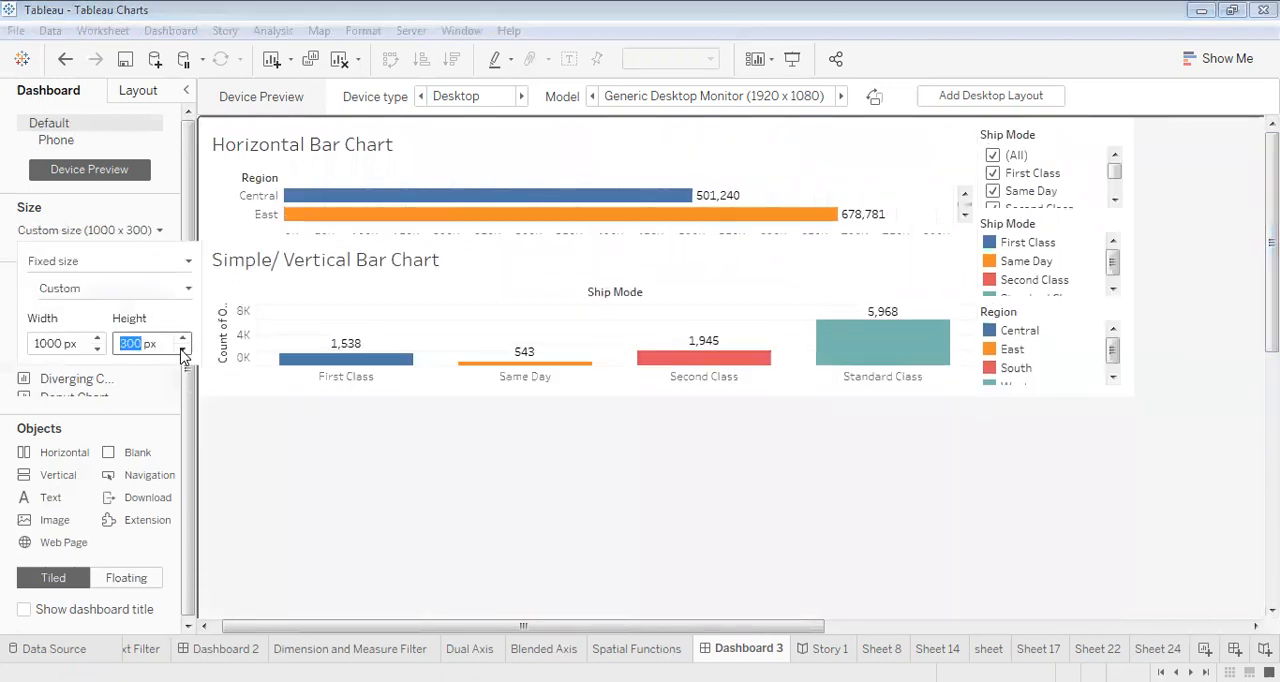
click(182, 341)
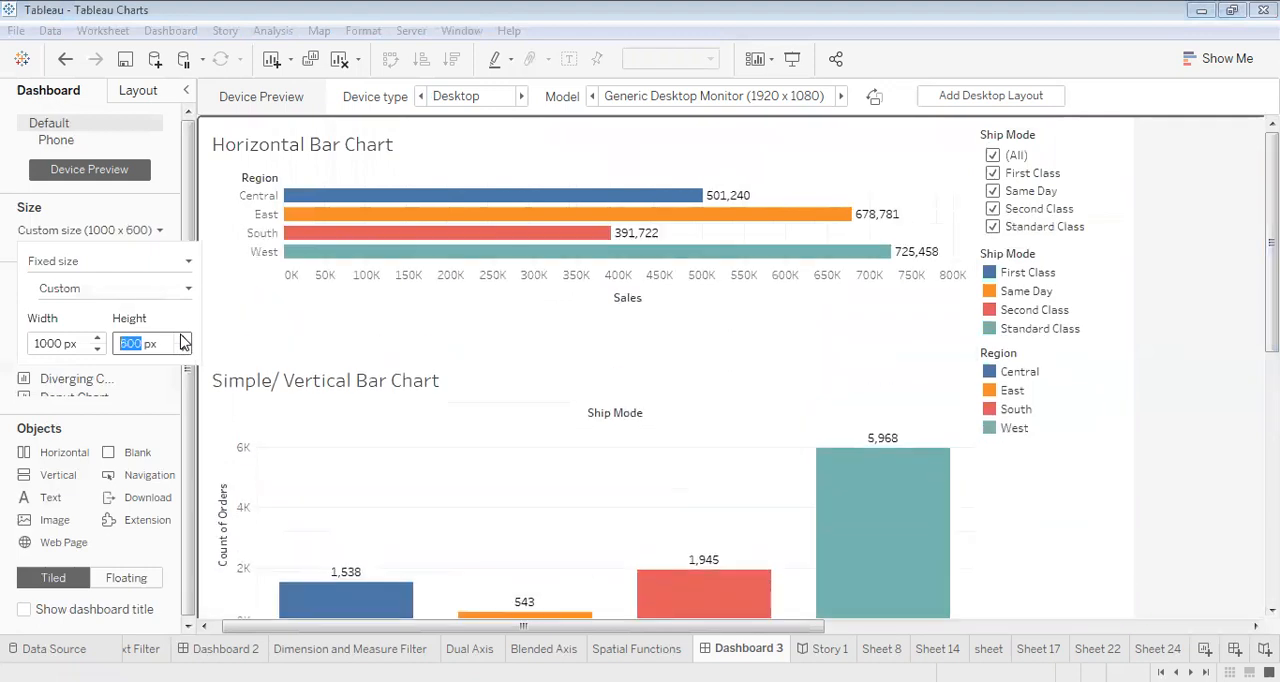
click(183, 350)
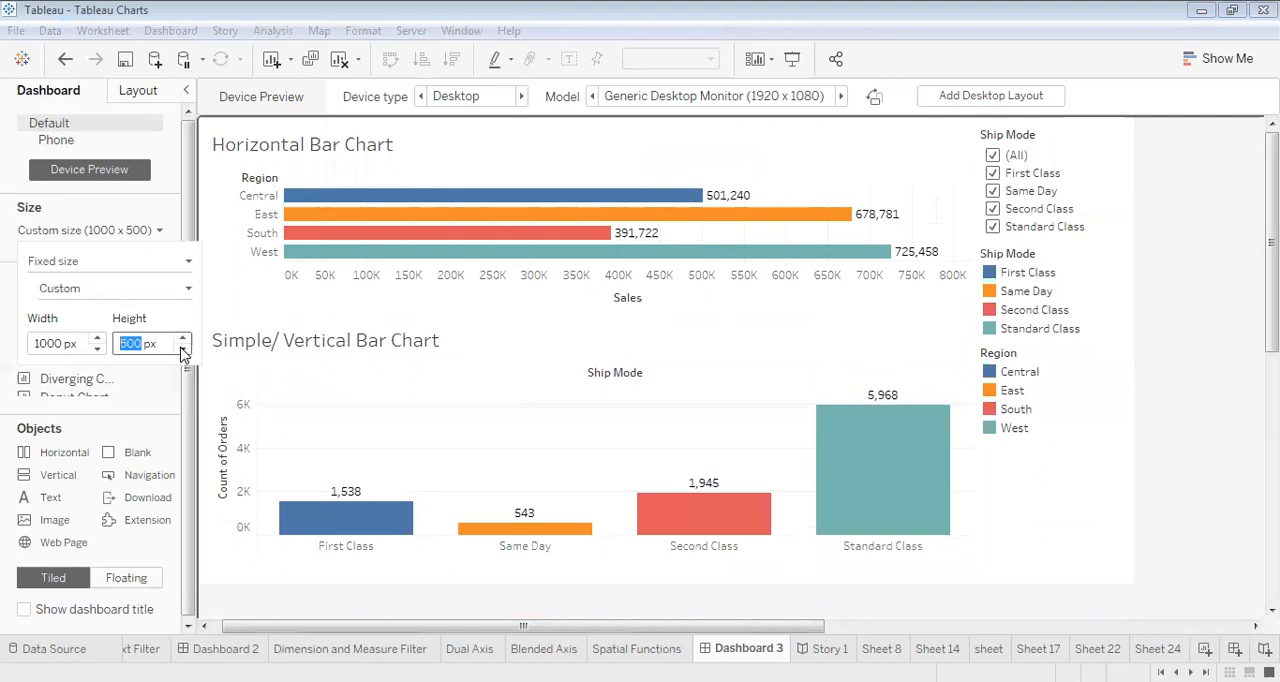
click(1198, 426)
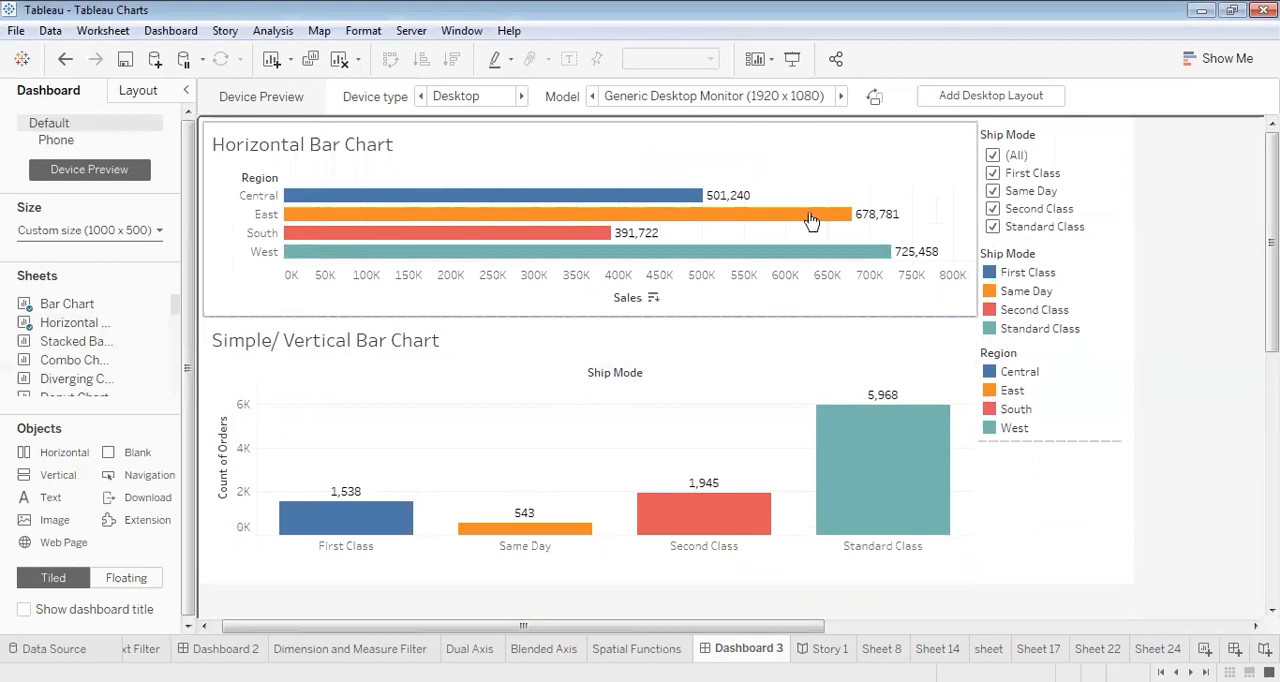
- Highlight Central through the dashboard's Region color legend, and select the Horizontal Bar Chart
click(840, 148)
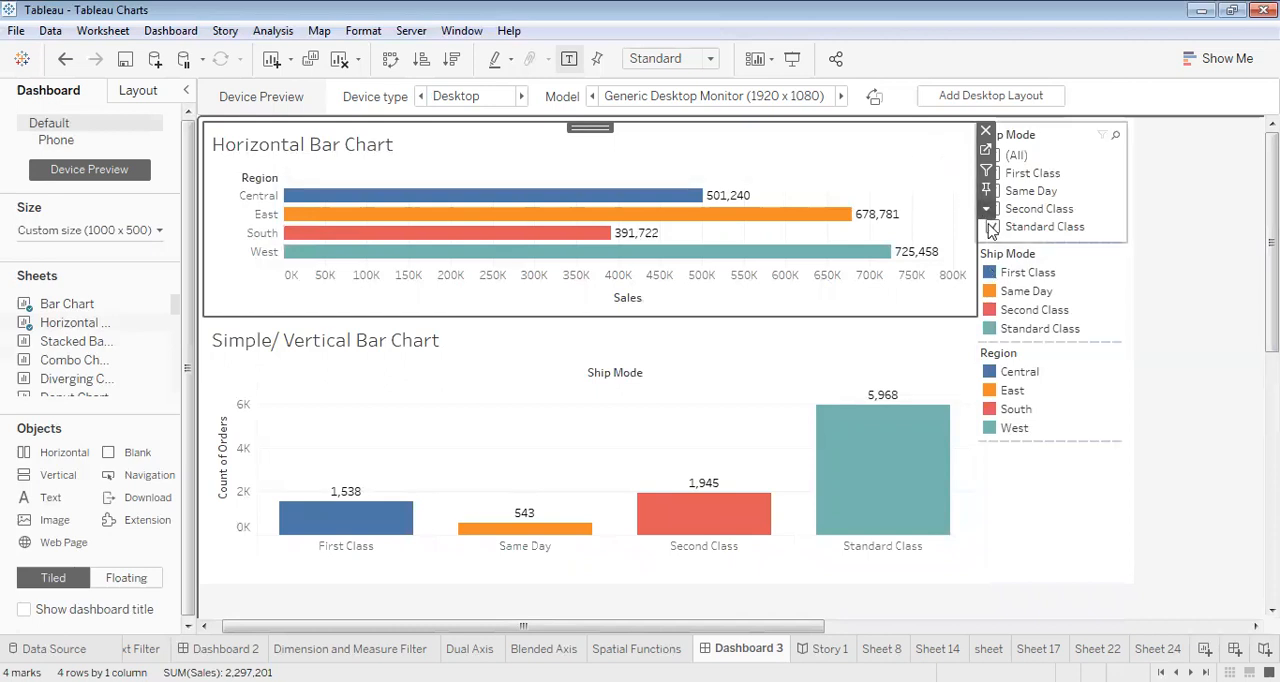
click(994, 374)
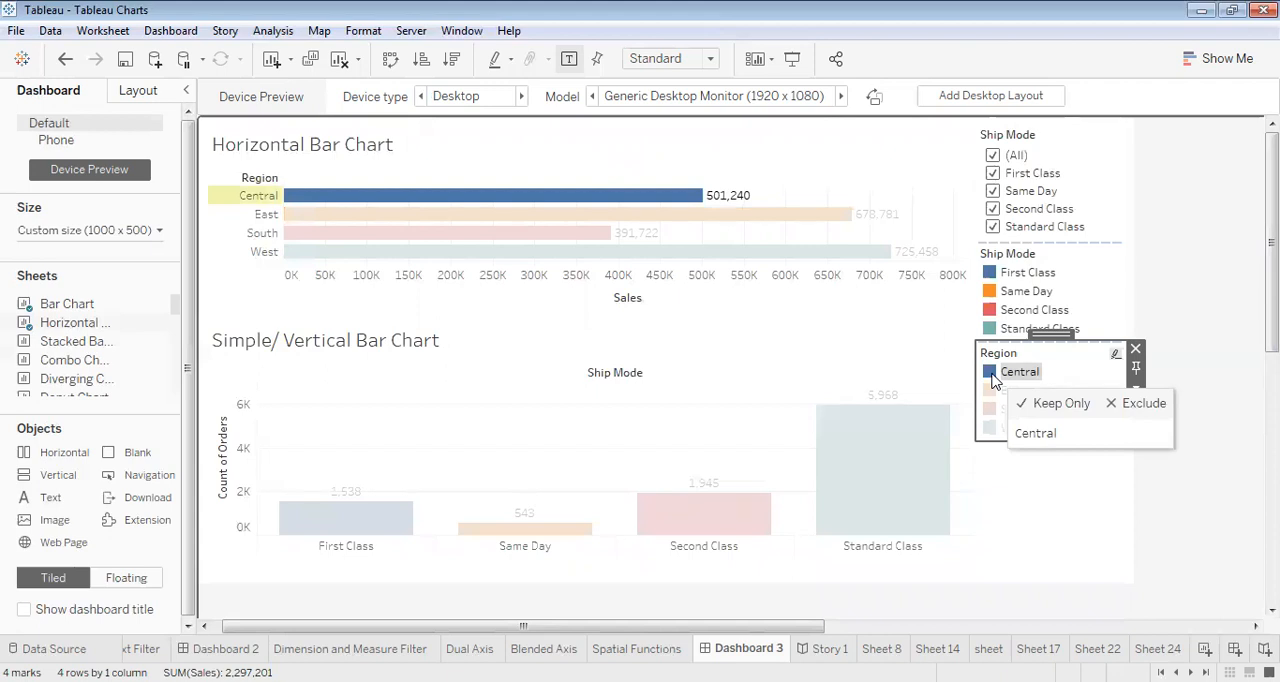
click(828, 175)
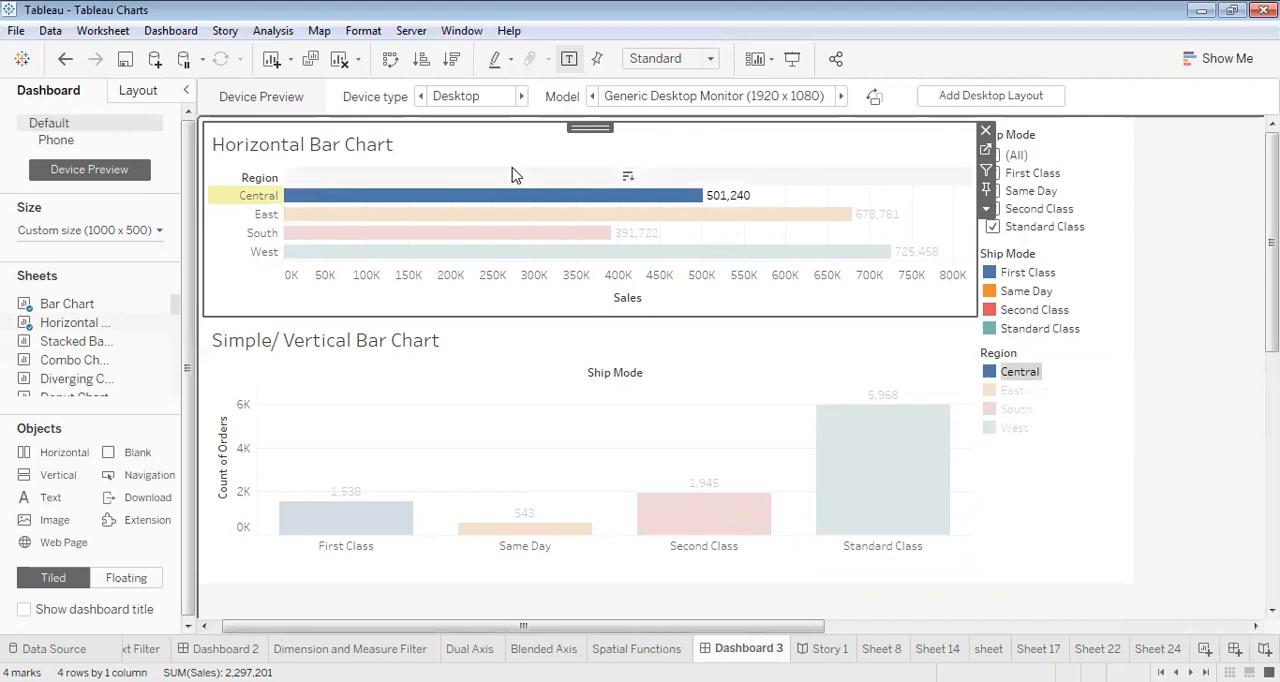
- Go to the Horizontal Bar Chart worksheet, find the Region field, and add it as a filter with all four regions included
mouse_move(84, 310)
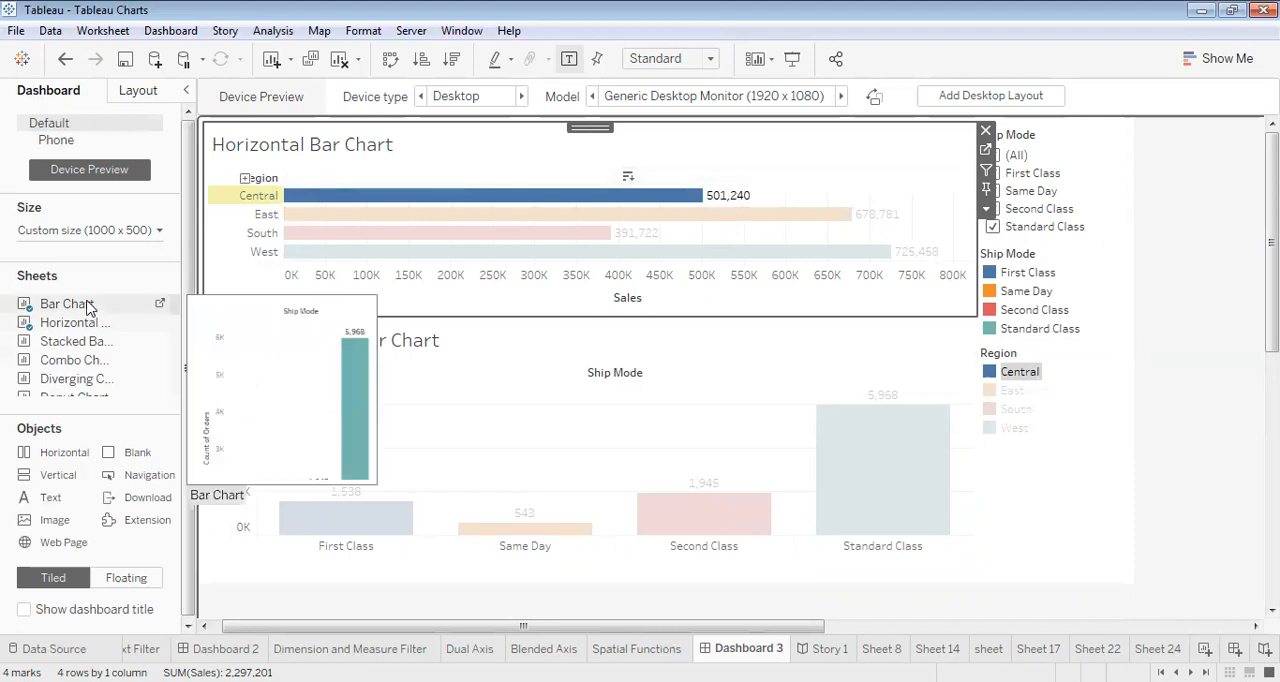
click(159, 323)
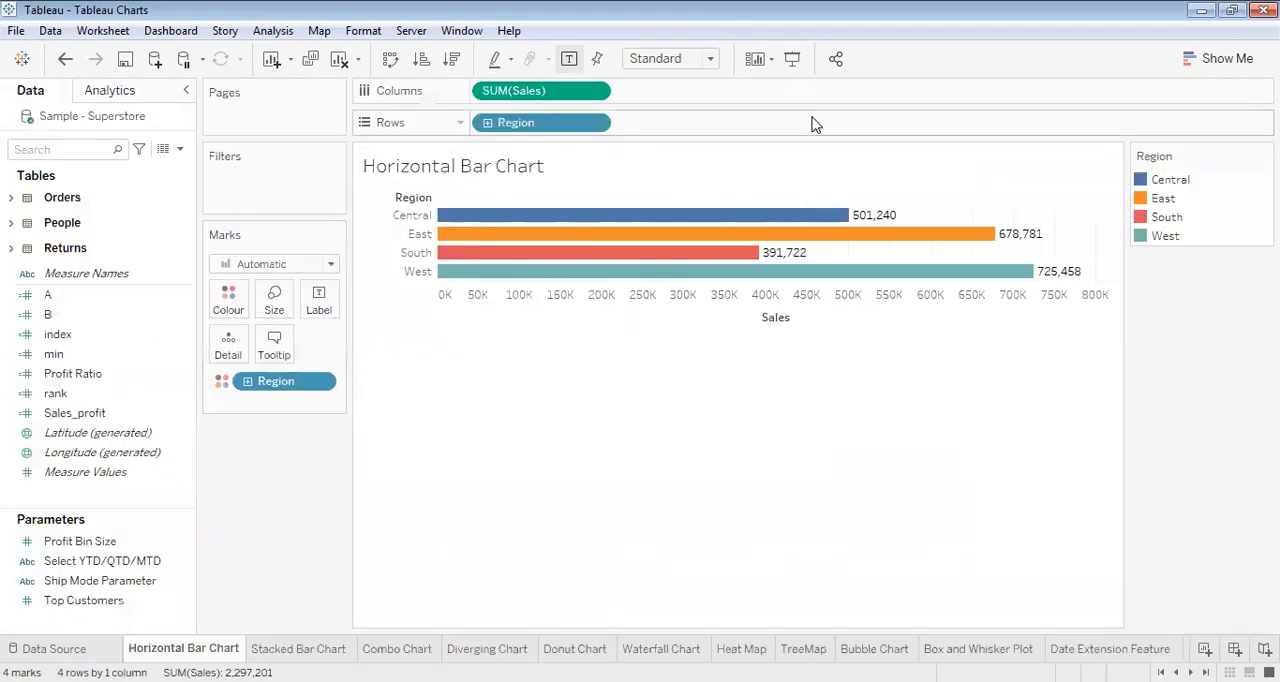
click(82, 150)
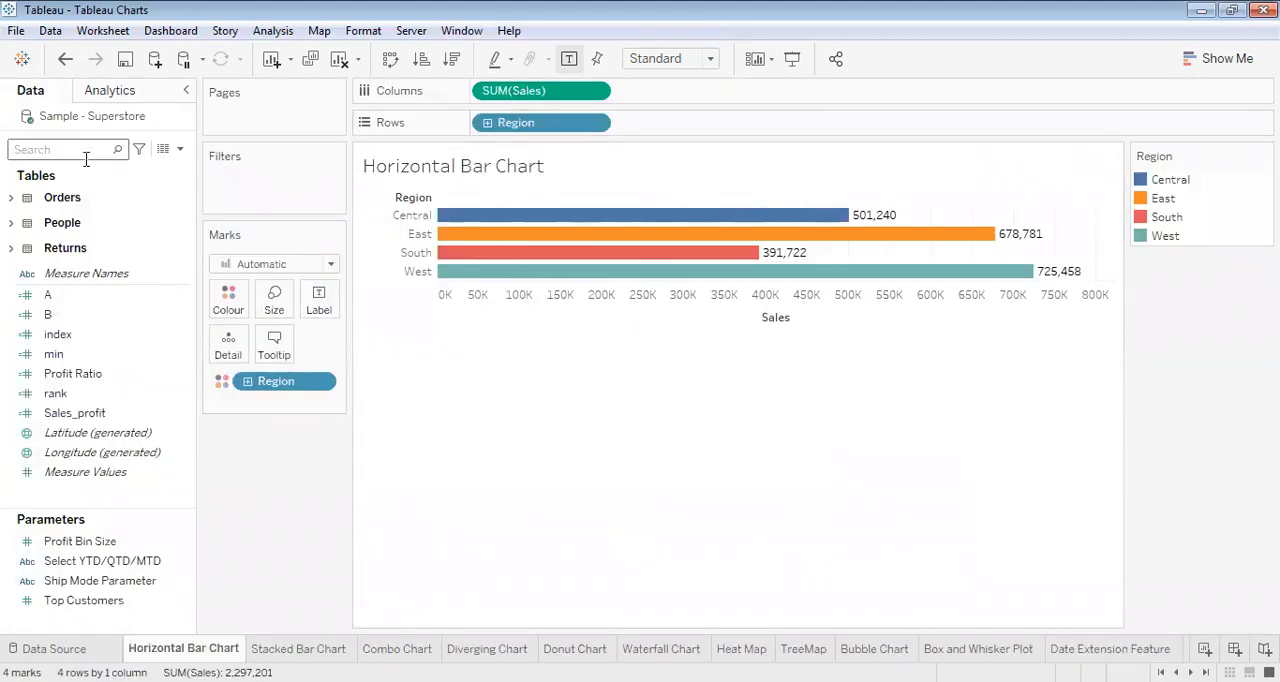
text(re)
drag(98, 258, 251, 183)
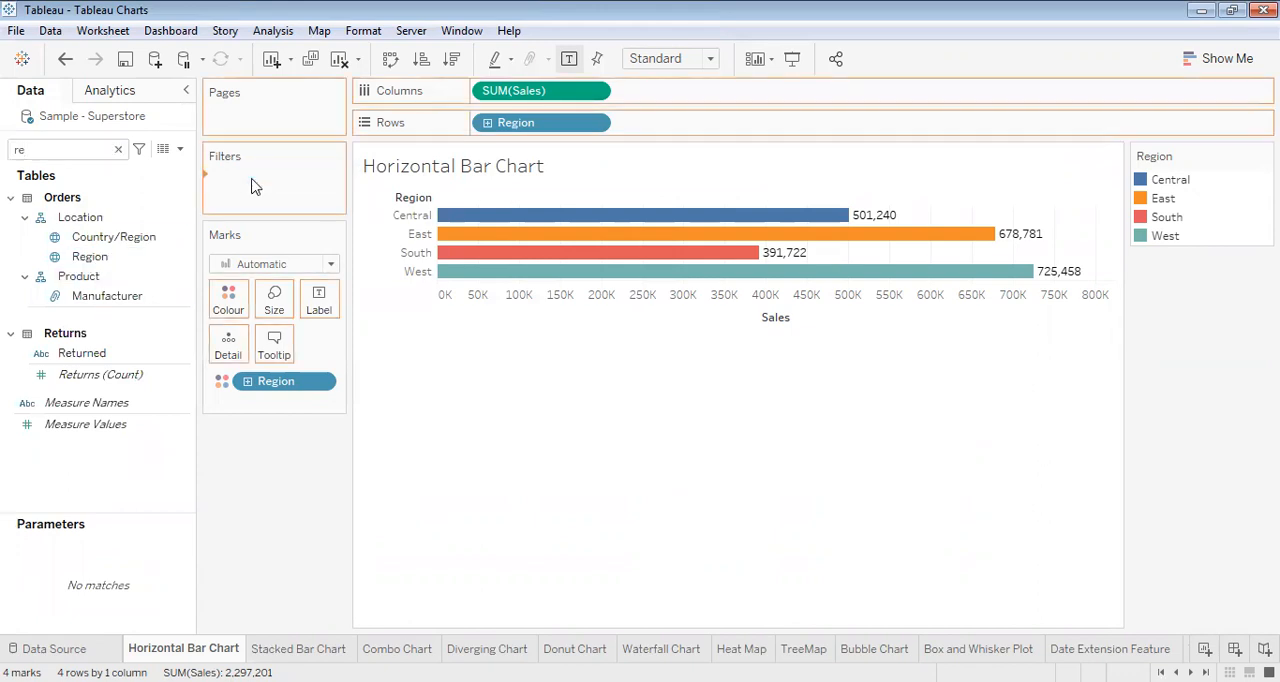
click(803, 584)
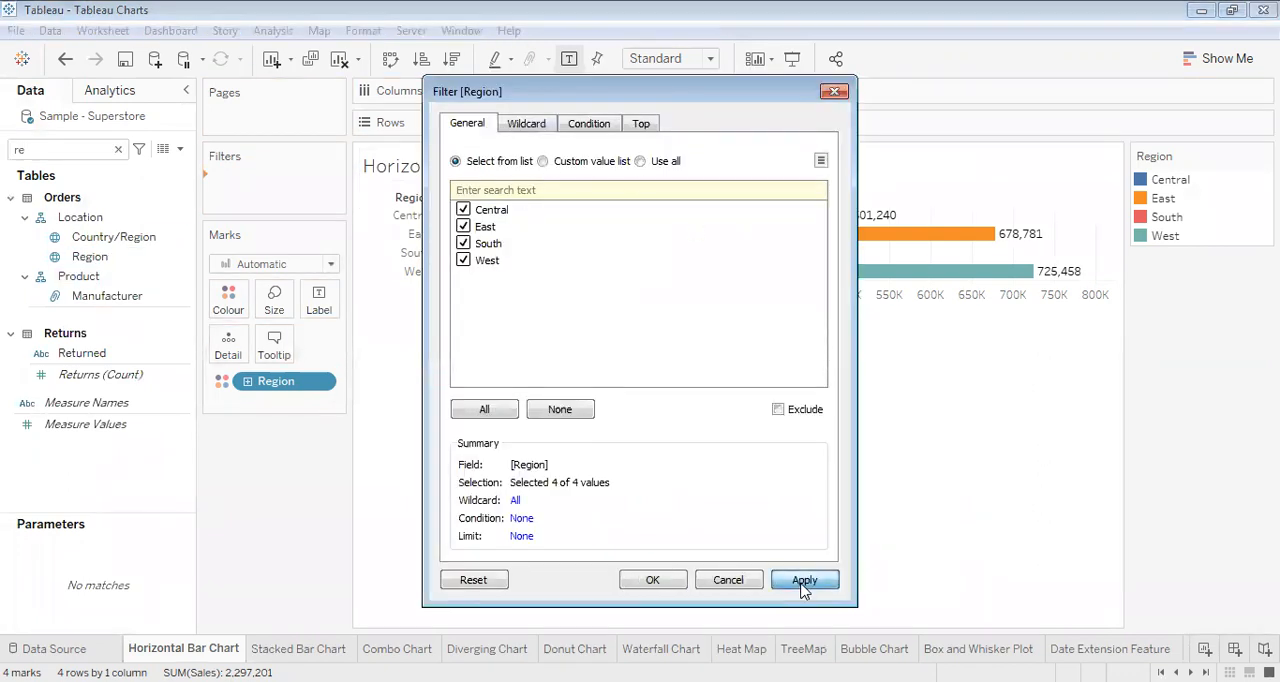
click(652, 581)
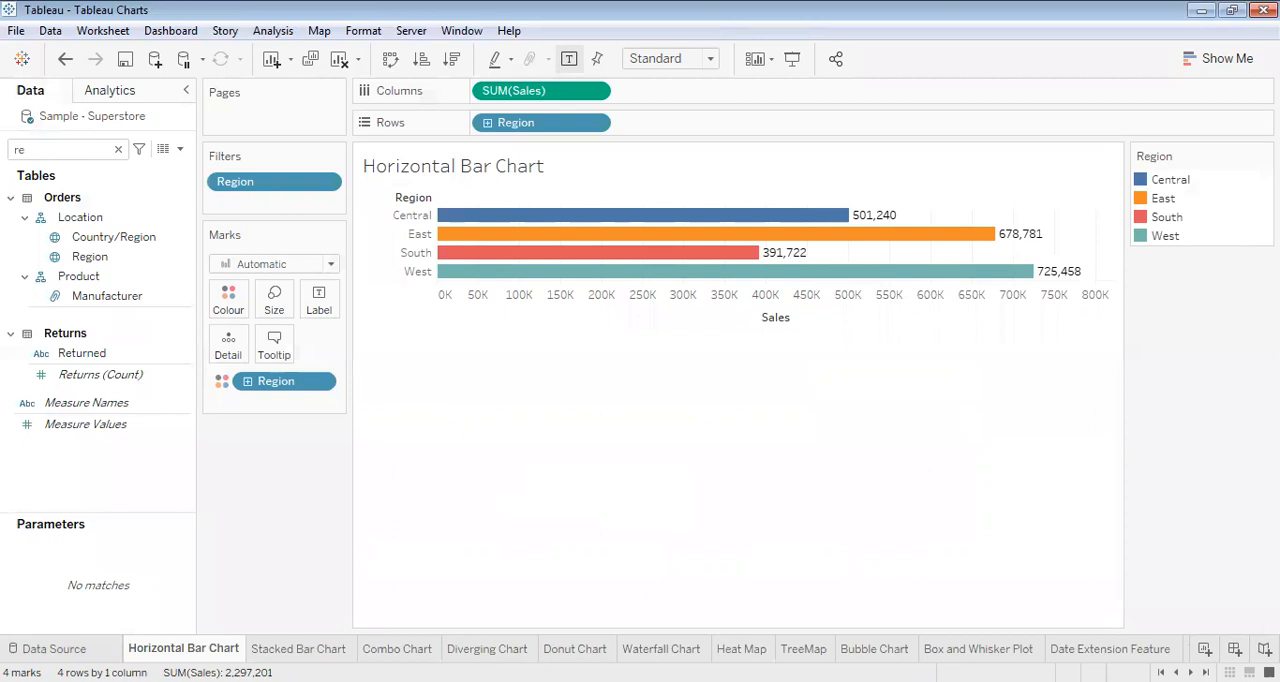
- Return to Dashboard 3 and examine the Use as Filter option of the Horizontal Bar Chart
scroll(655, 649, down, 1)
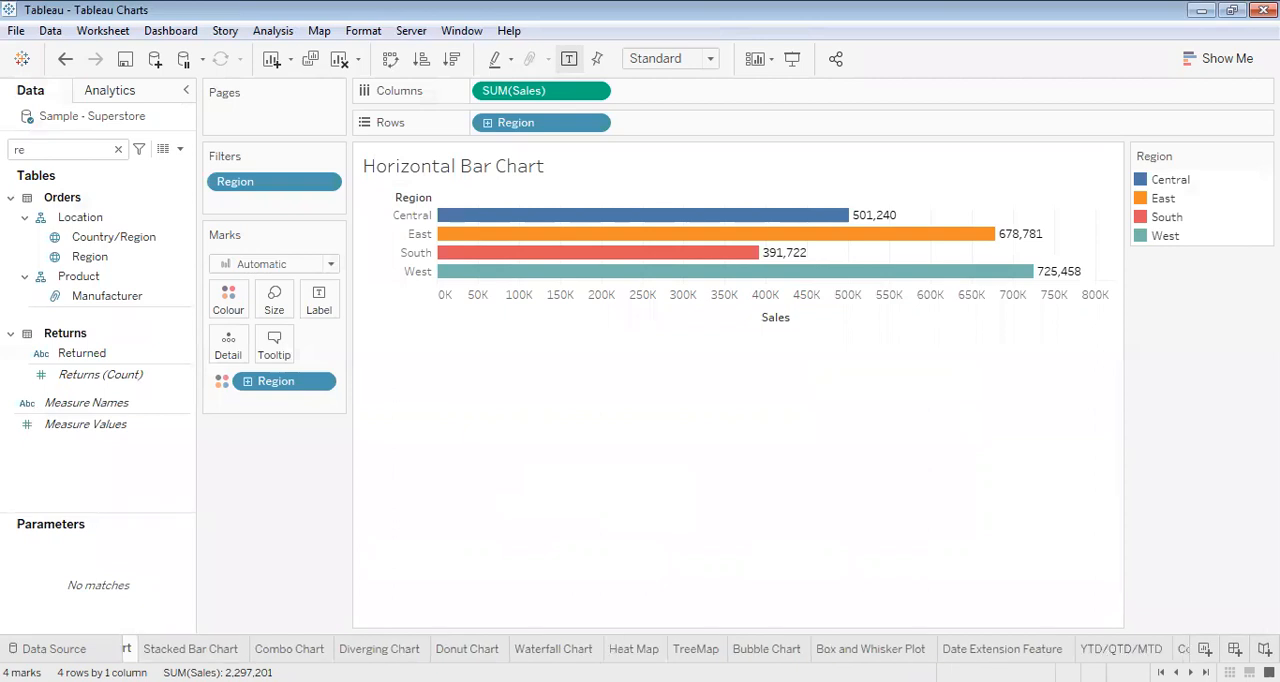
scroll(655, 649, down, 3)
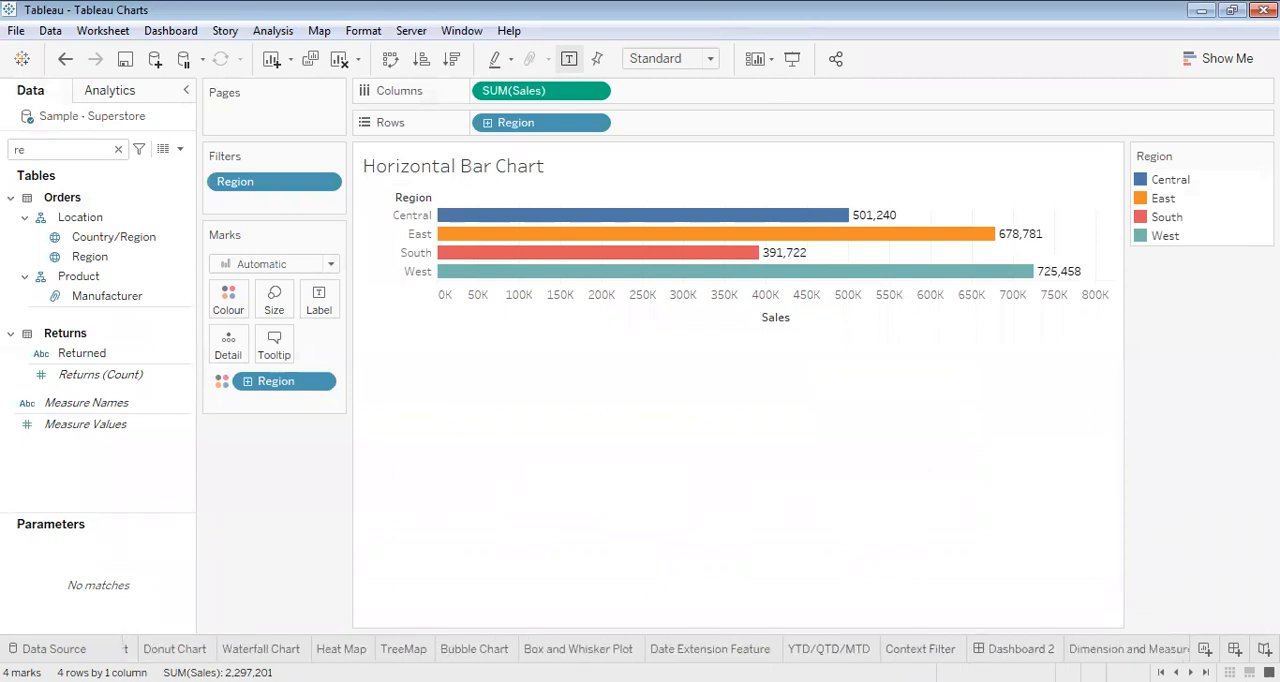
scroll(655, 649, down, 1)
scroll(655, 649, down, 7)
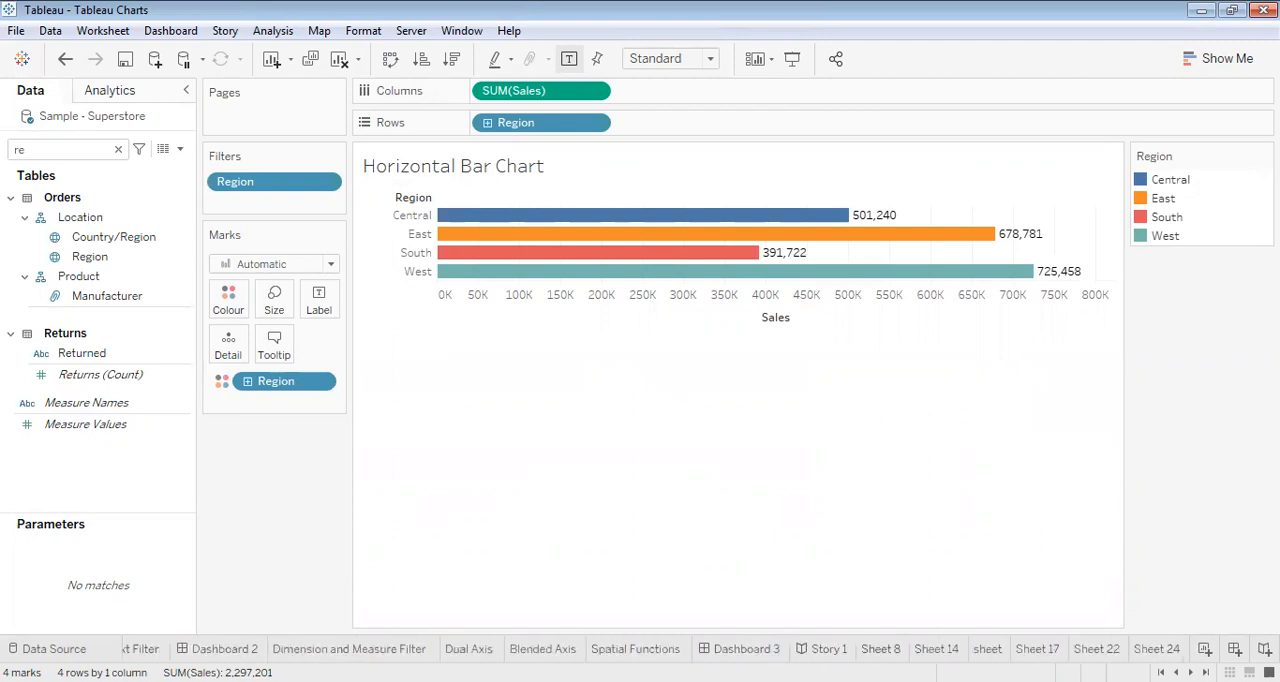
click(741, 649)
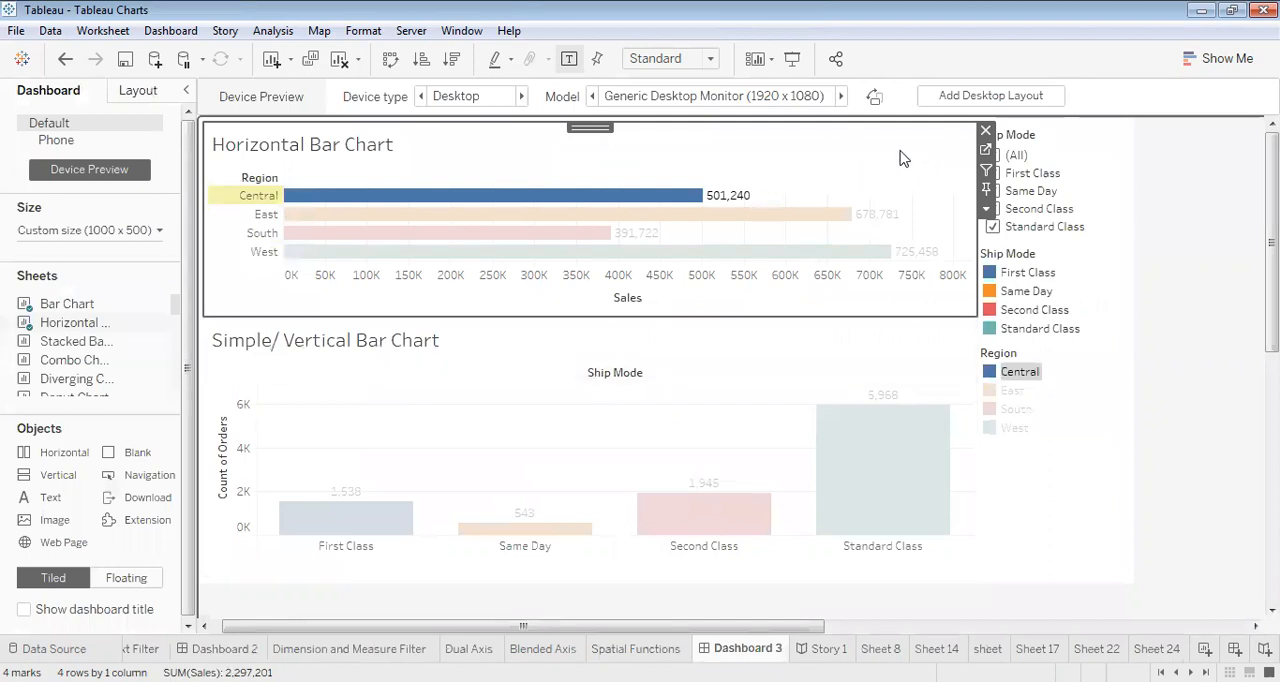
click(988, 172)
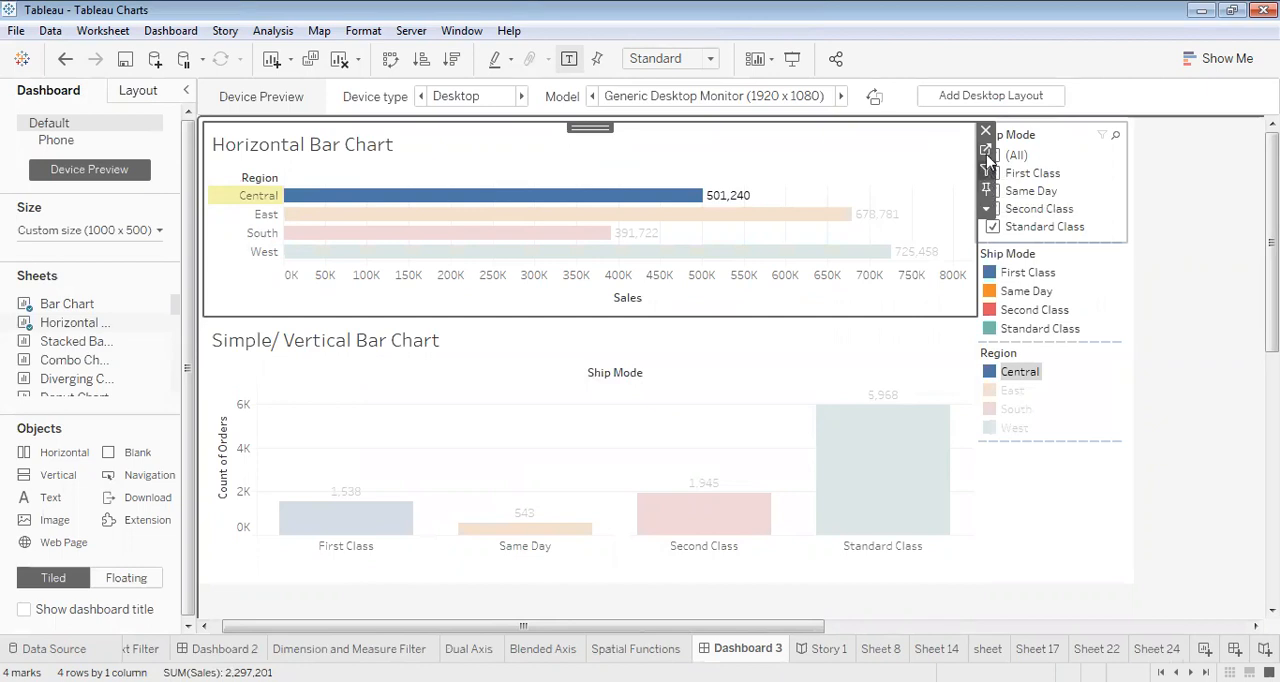
- Go back to the Horizontal Bar Chart worksheet, show its Region filter, and restrict it to Central only
click(988, 150)
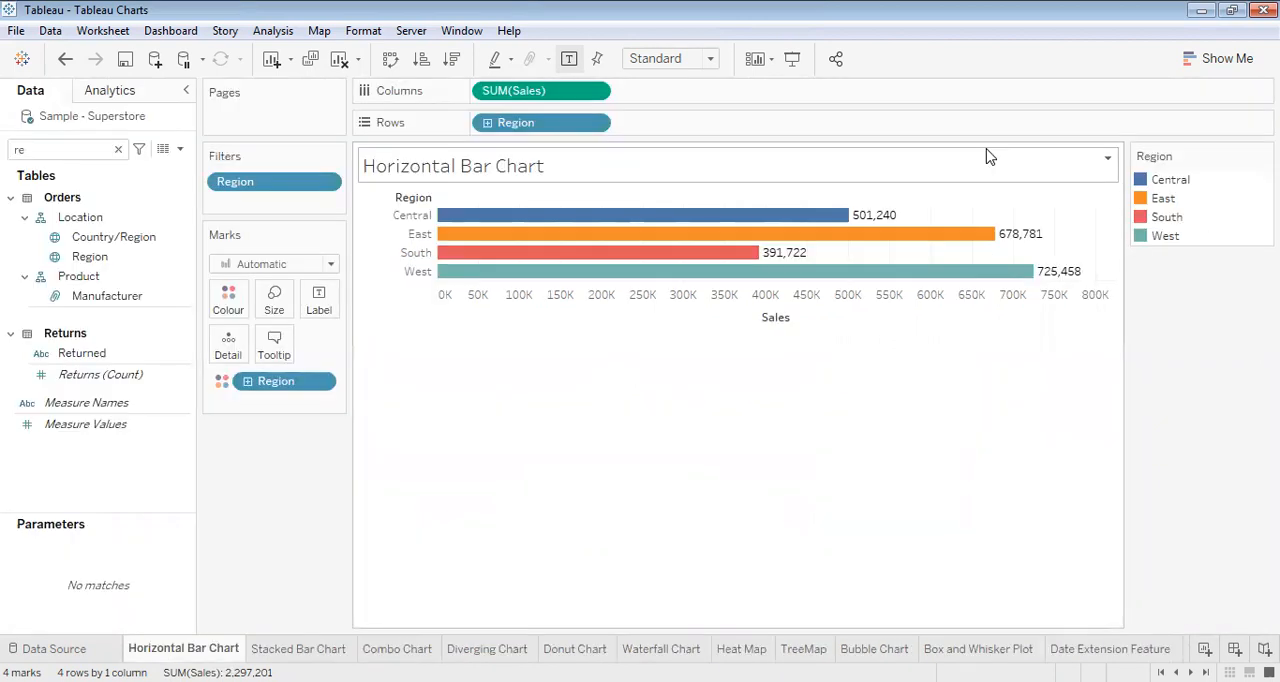
right_click(284, 183)
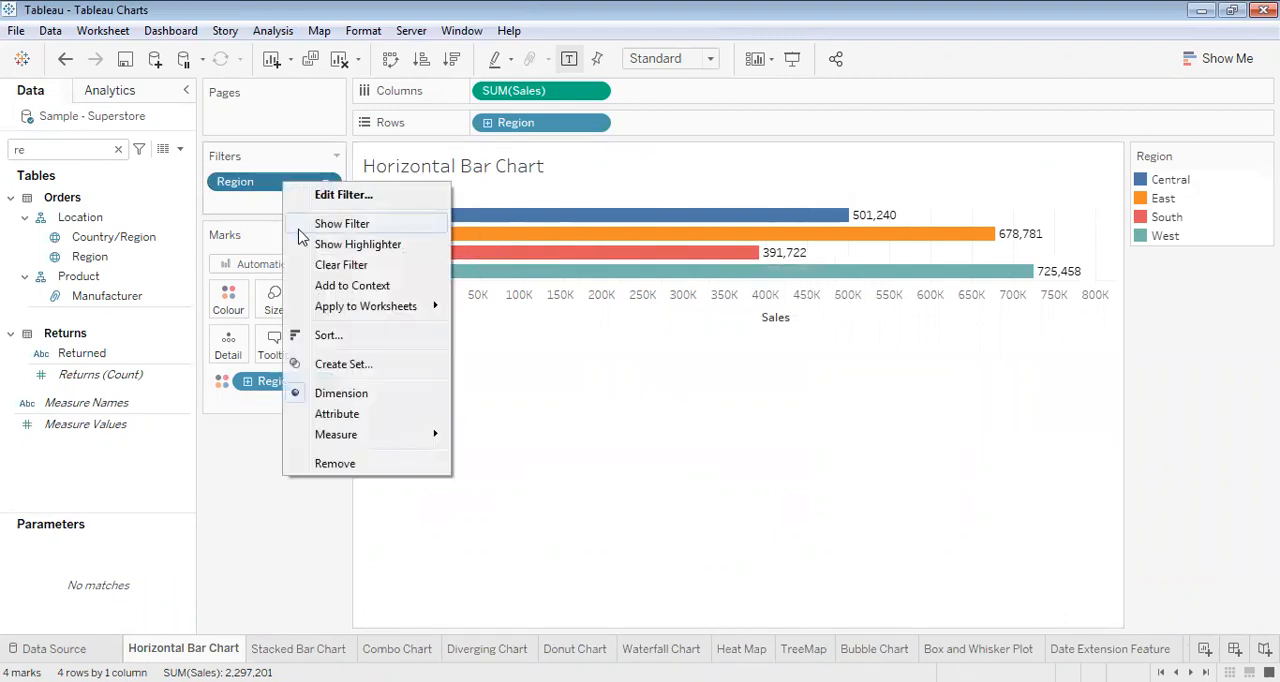
click(300, 228)
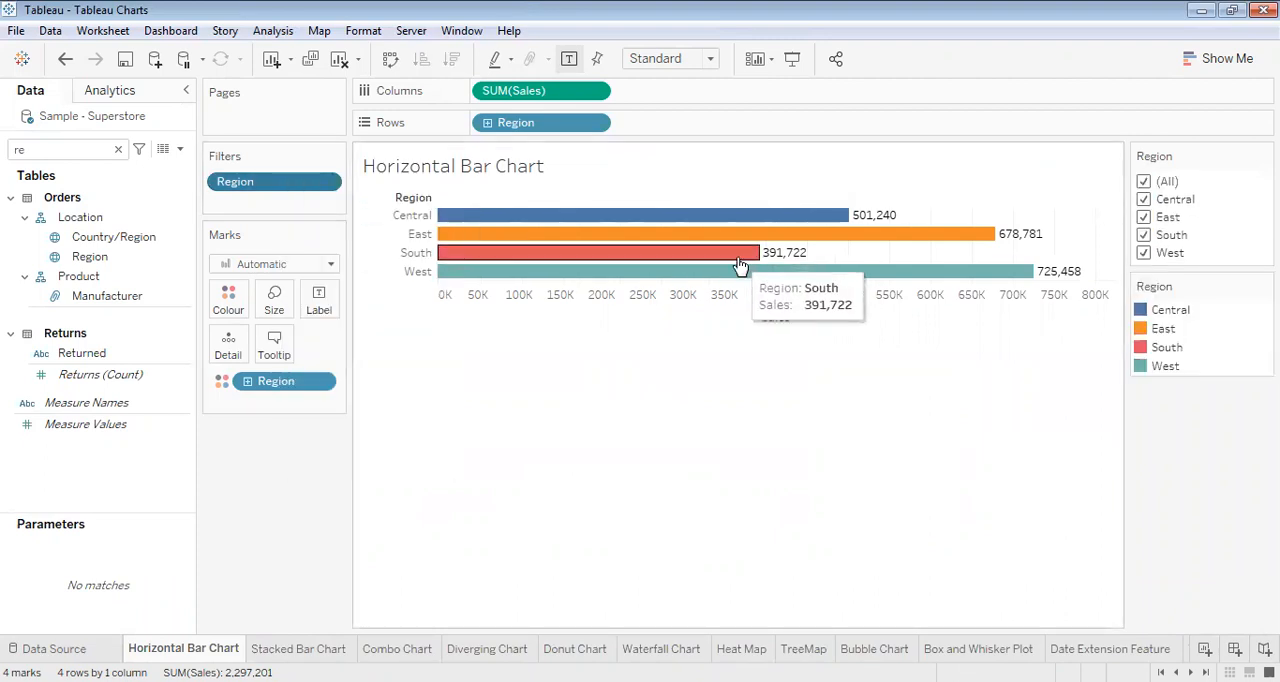
click(1145, 182)
click(1145, 200)
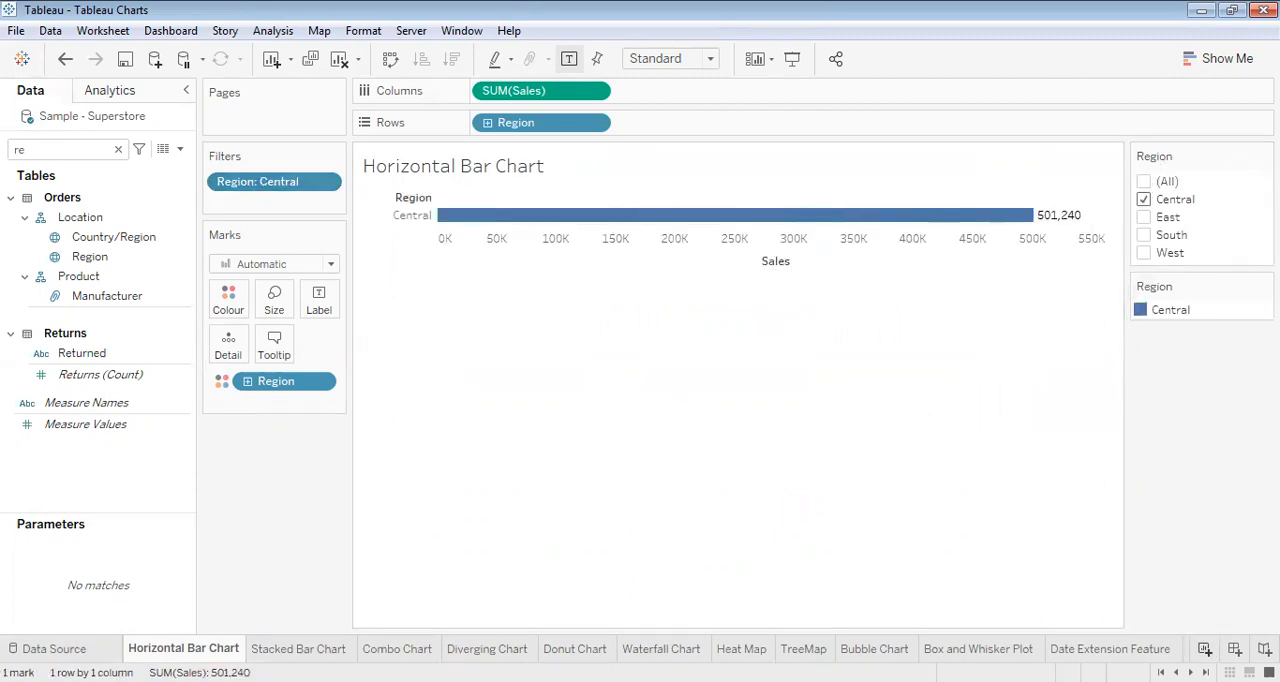
- Return to Dashboard 3 and deselect the Horizontal Bar Chart
scroll(655, 649, down, 12)
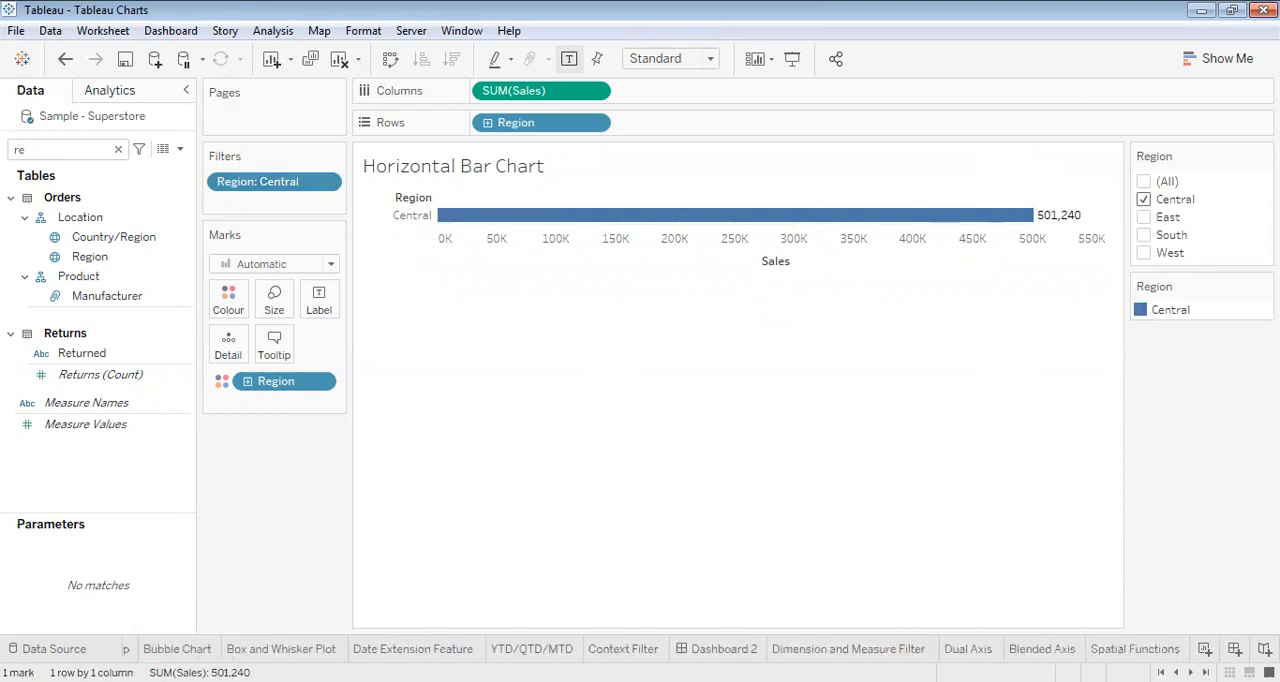
scroll(700, 649, down, 1)
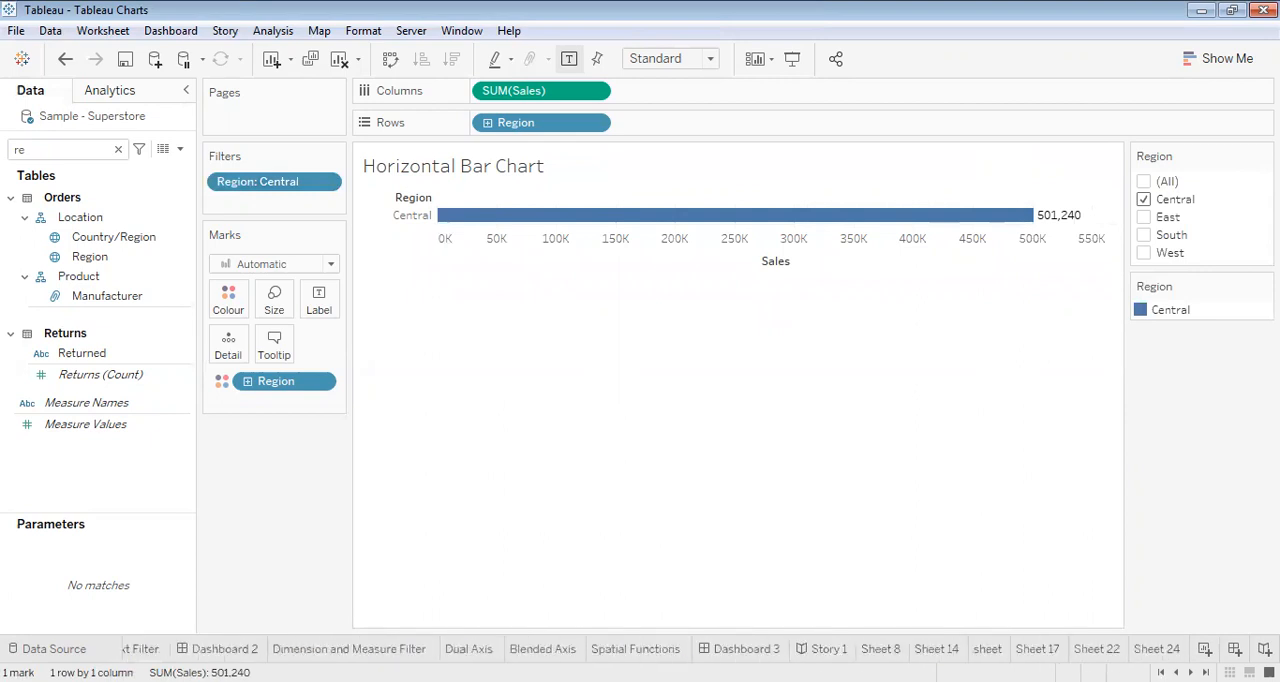
click(748, 649)
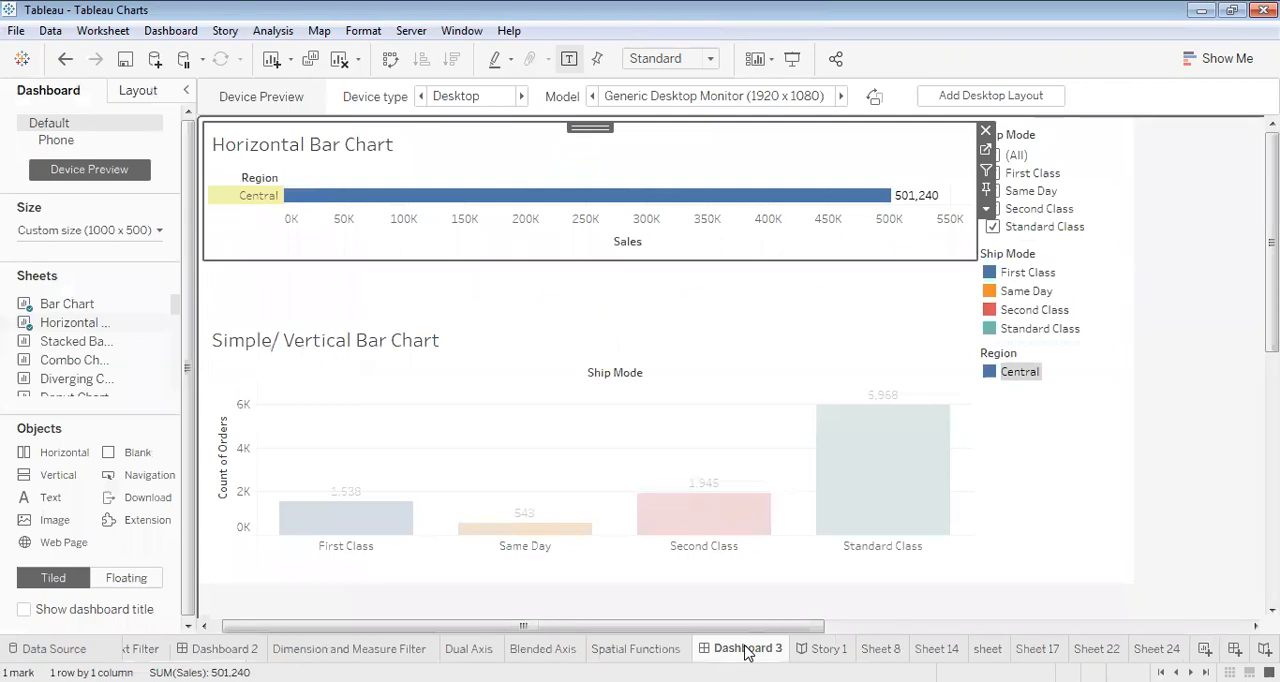
click(645, 301)
click(1200, 434)
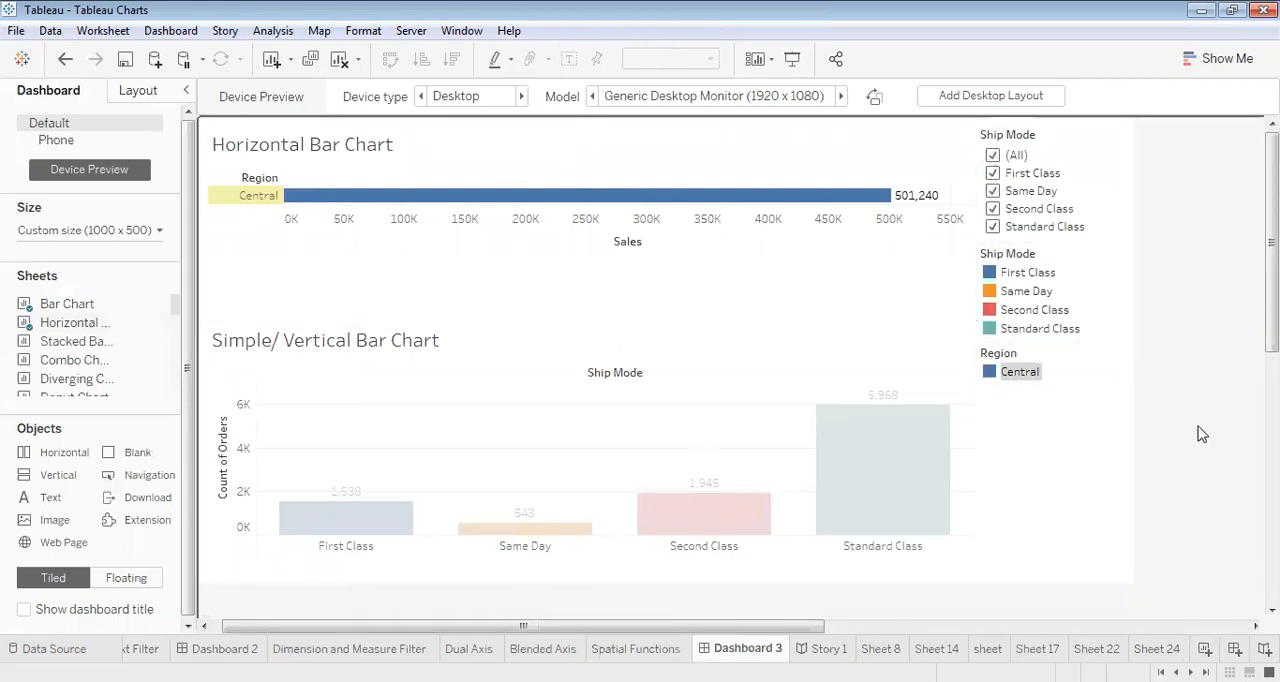
- Exclude Same Day in the dashboard's Ship Mode filter and reselect all ship modes
mouse_move(640, 198)
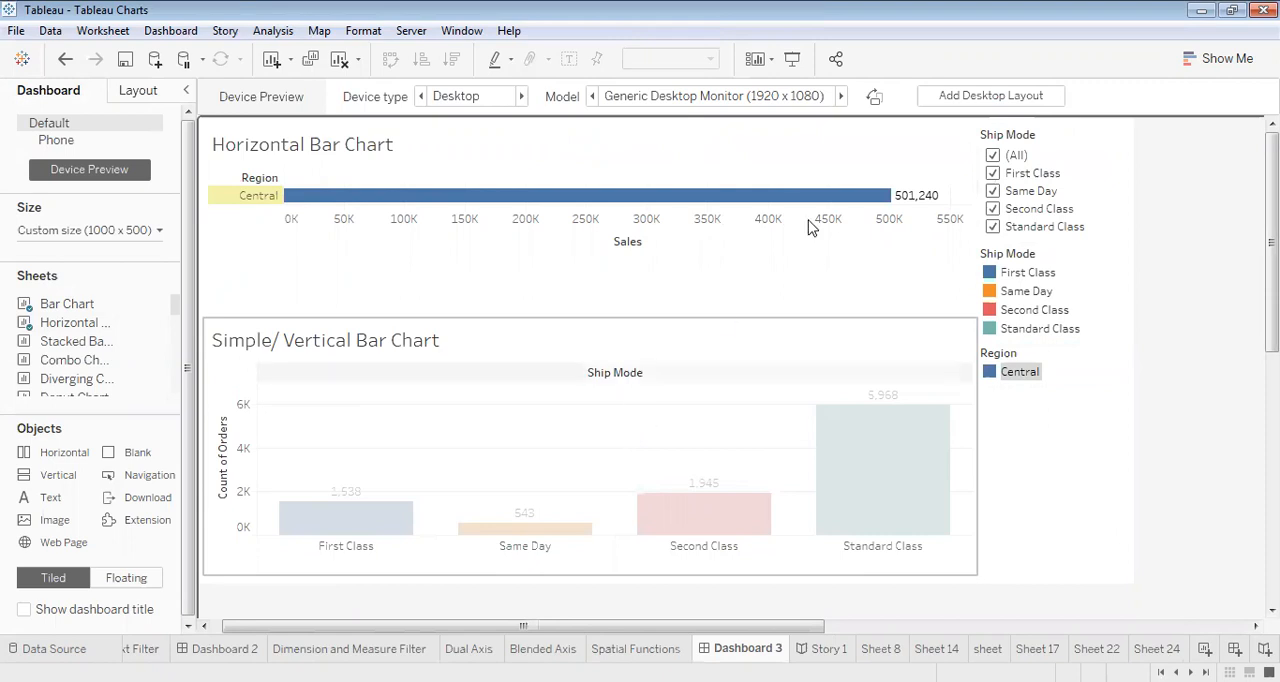
click(993, 191)
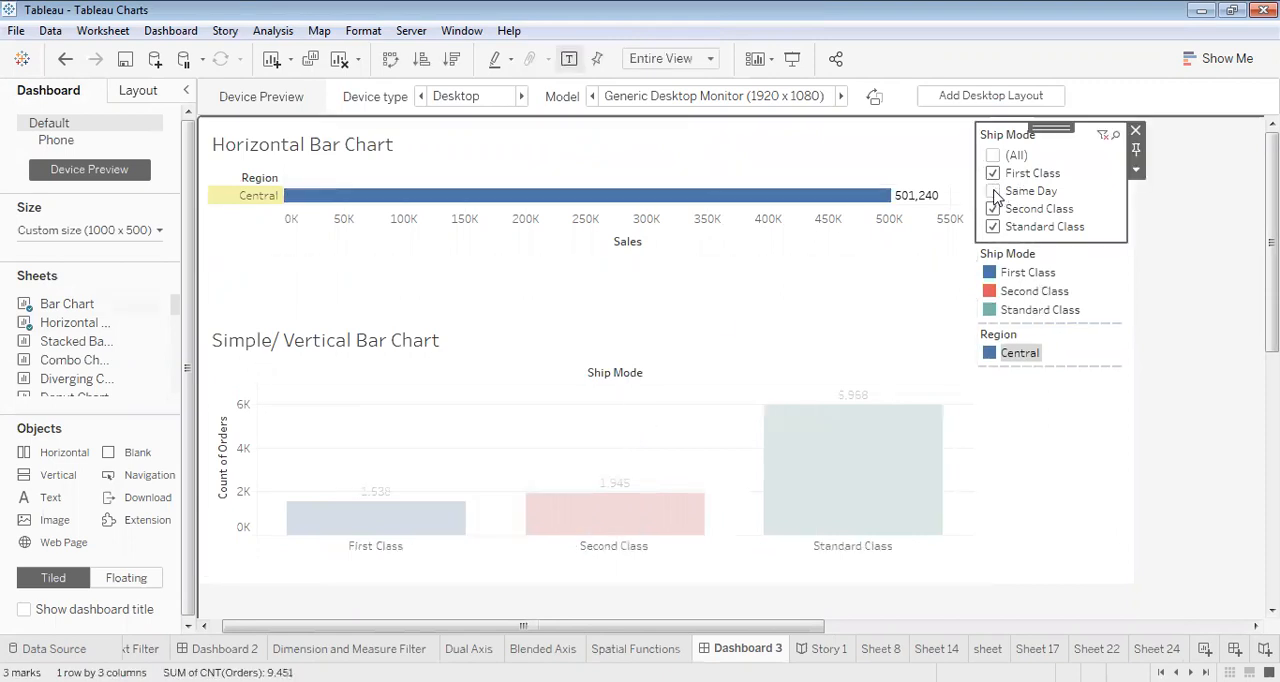
click(993, 156)
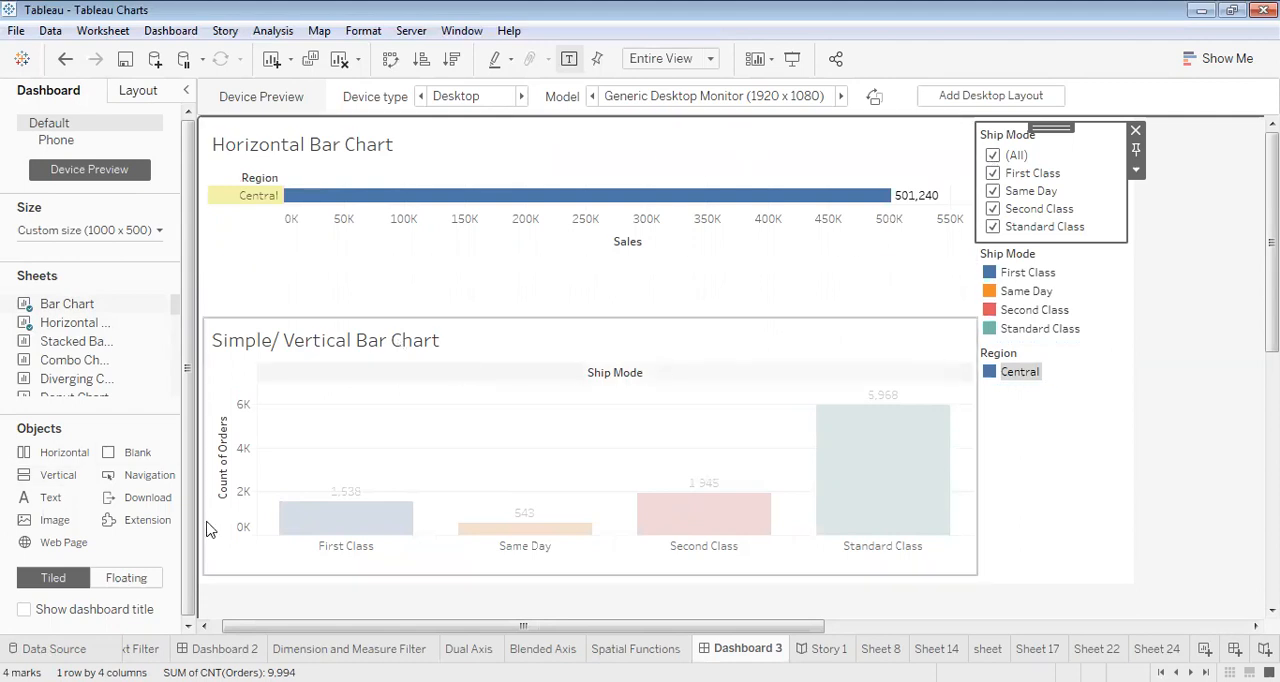
- Add a text object reading "Tableau Charts" between the Horizontal Bar Chart and the Simple/ Vertical Bar Chart
drag(55, 500, 295, 306)
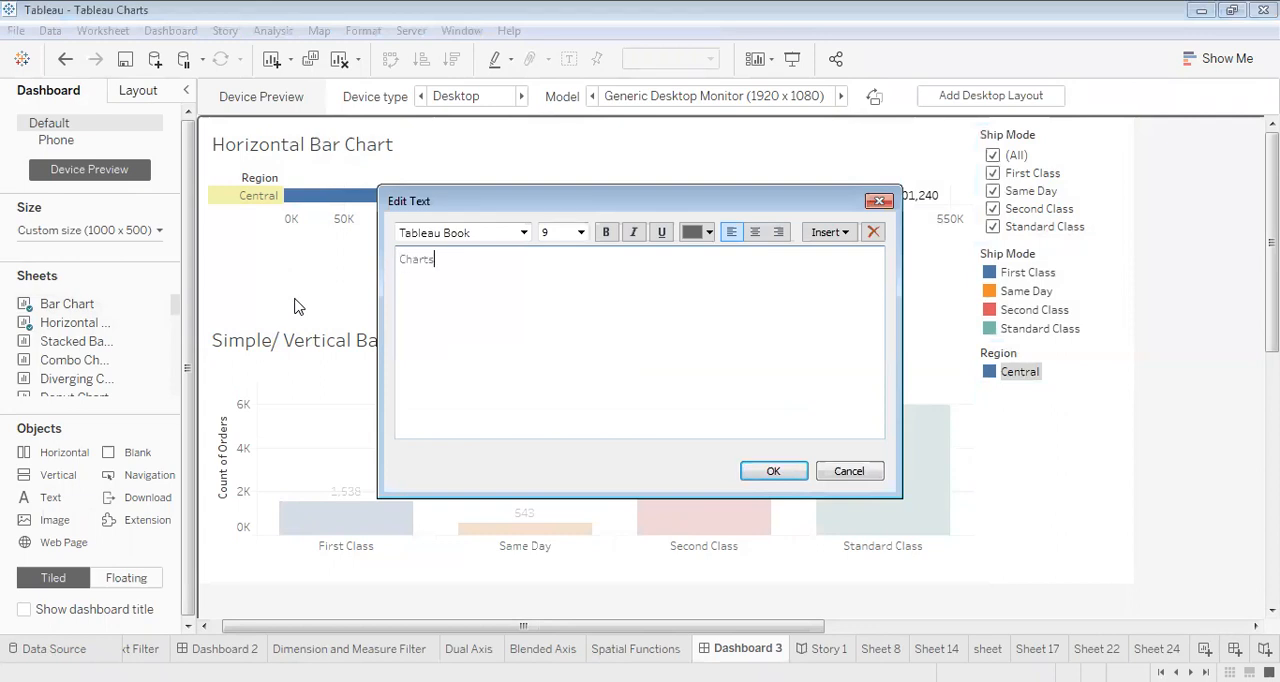
text(Tableau)
click(765, 472)
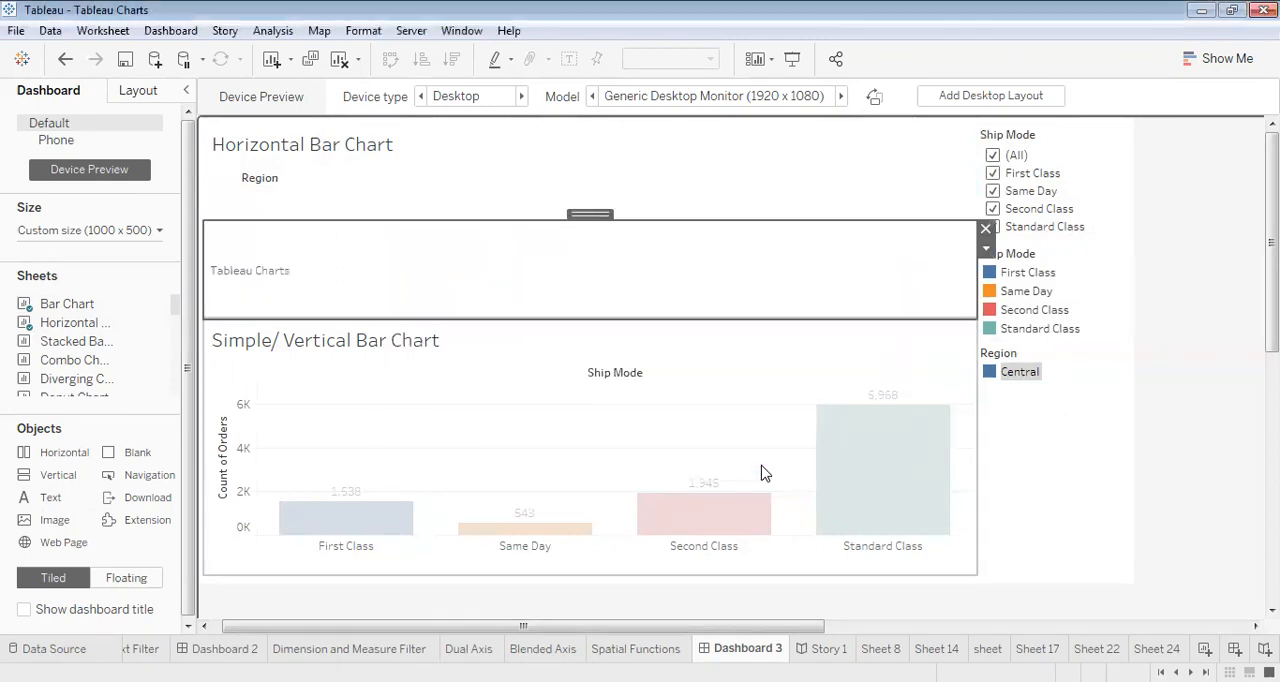
- Try to change the Tableau Charts text object to the Tableau Light font in pink
double_click(553, 271)
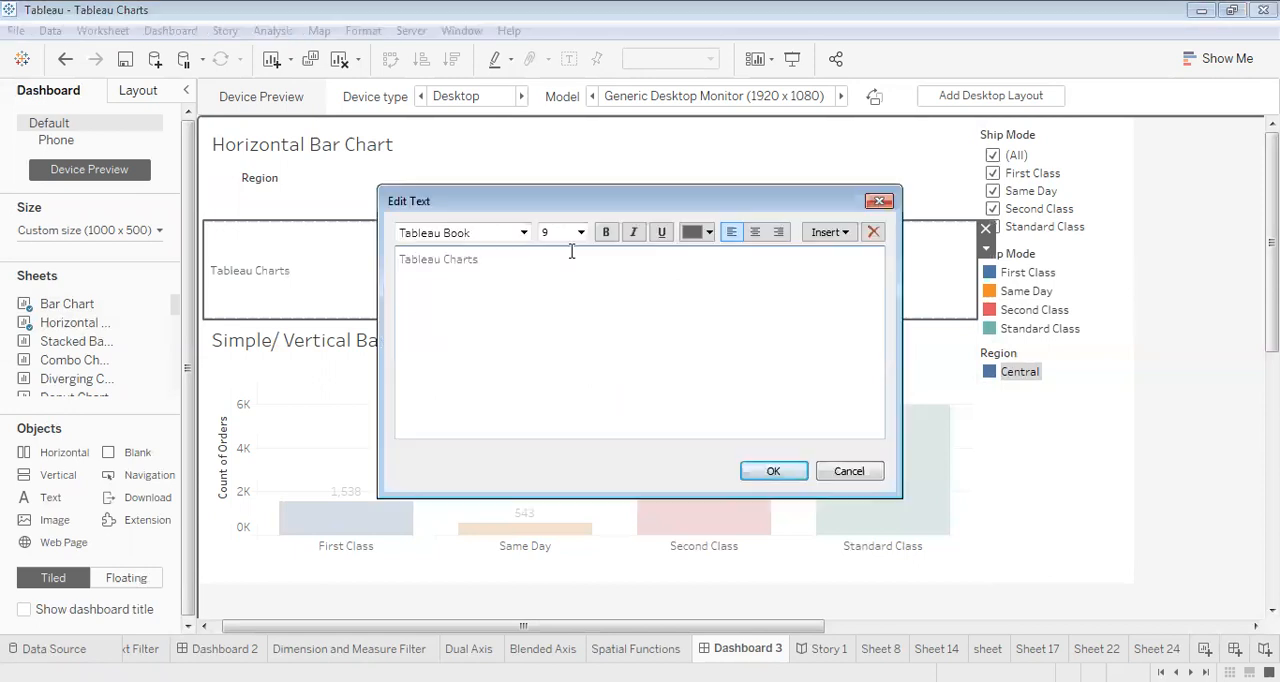
click(524, 232)
click(486, 314)
click(710, 232)
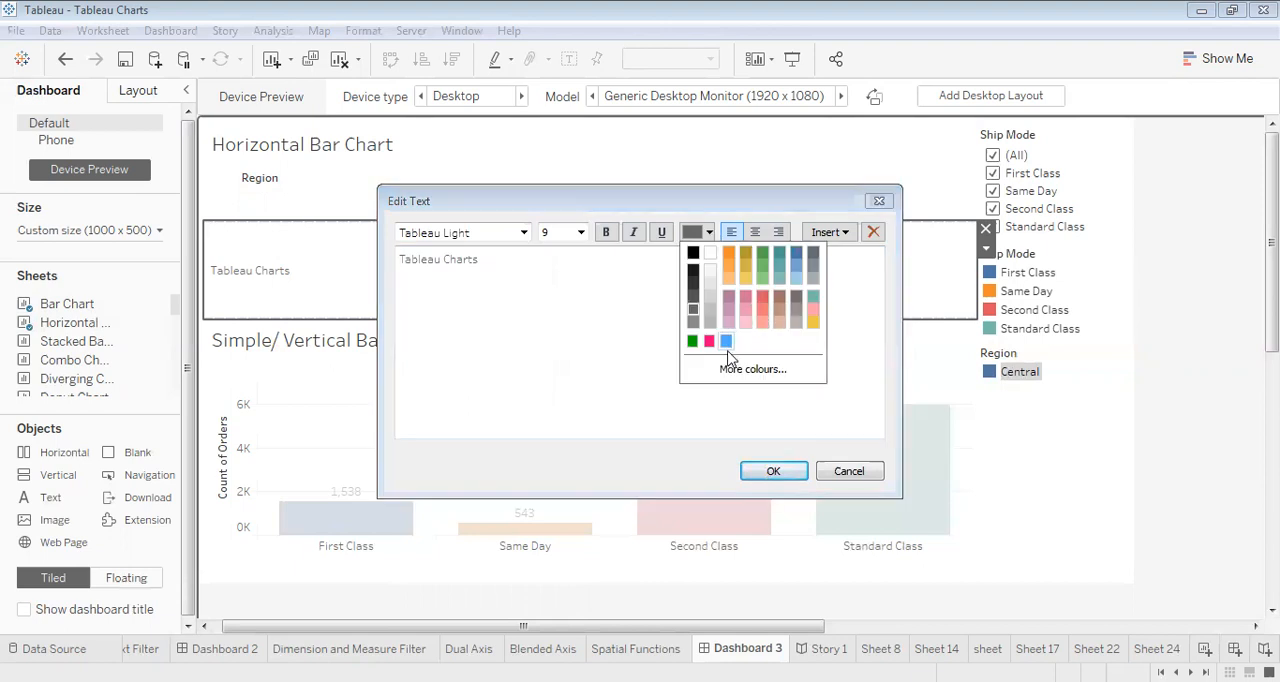
click(710, 342)
click(774, 474)
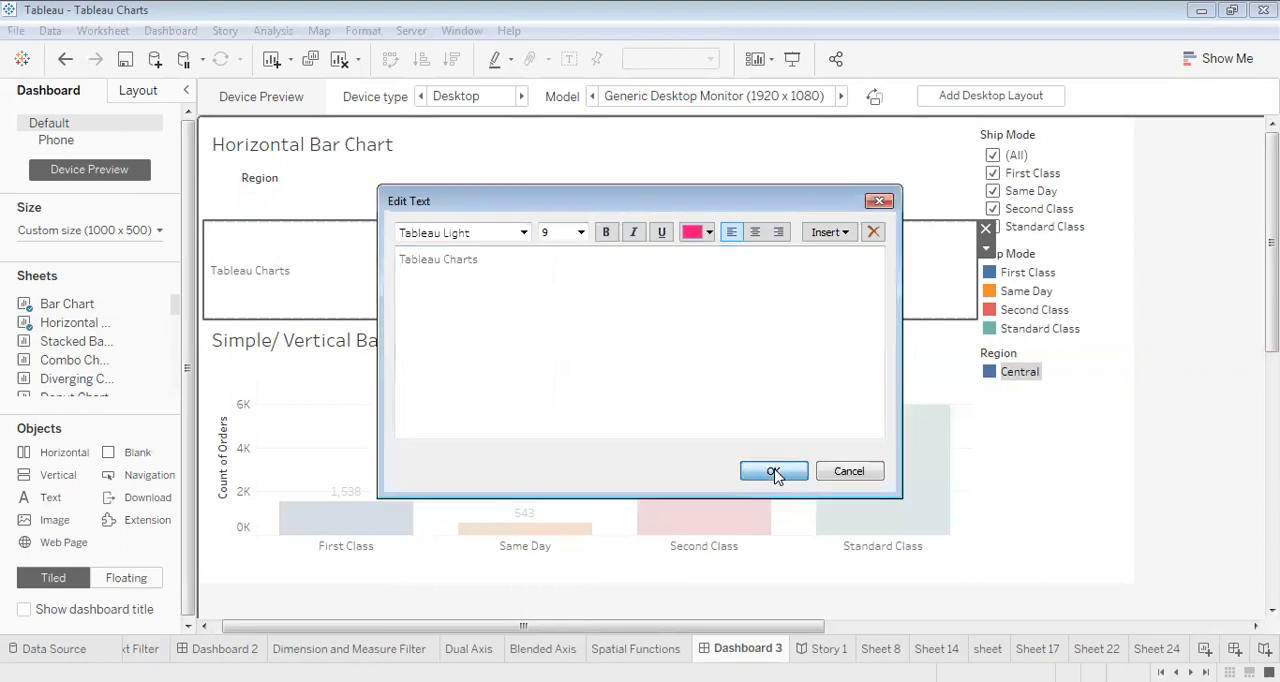
double_click(392, 304)
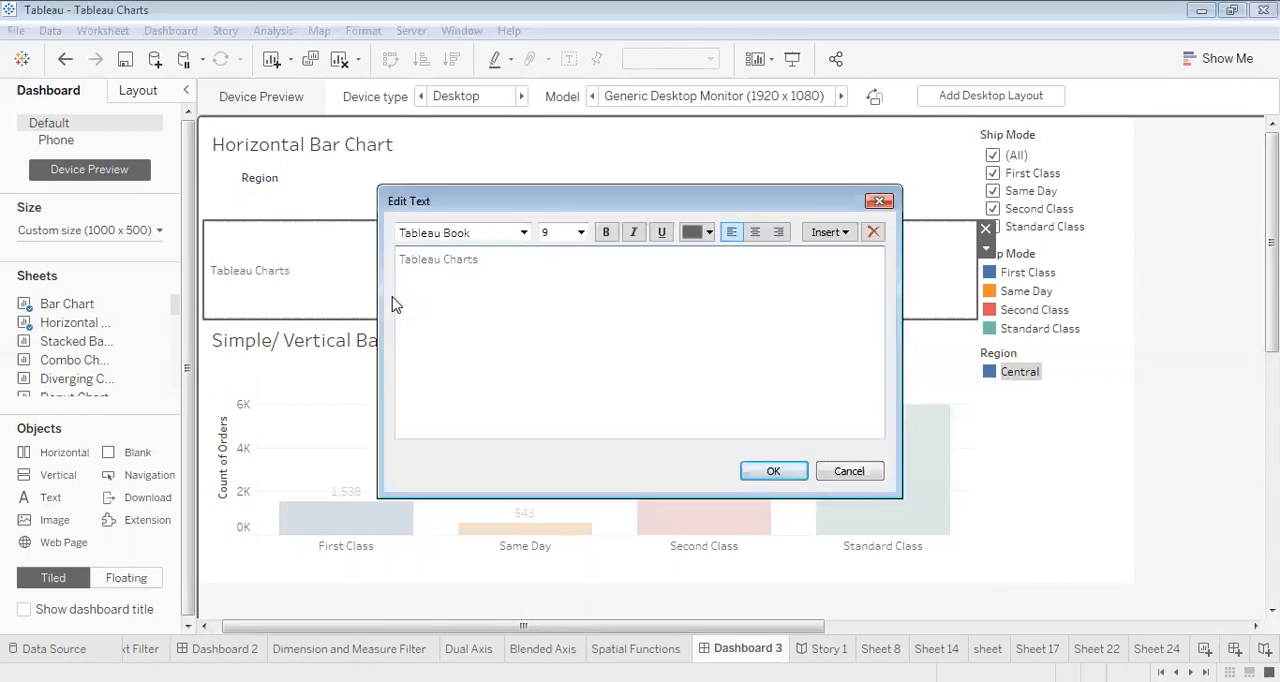
click(880, 201)
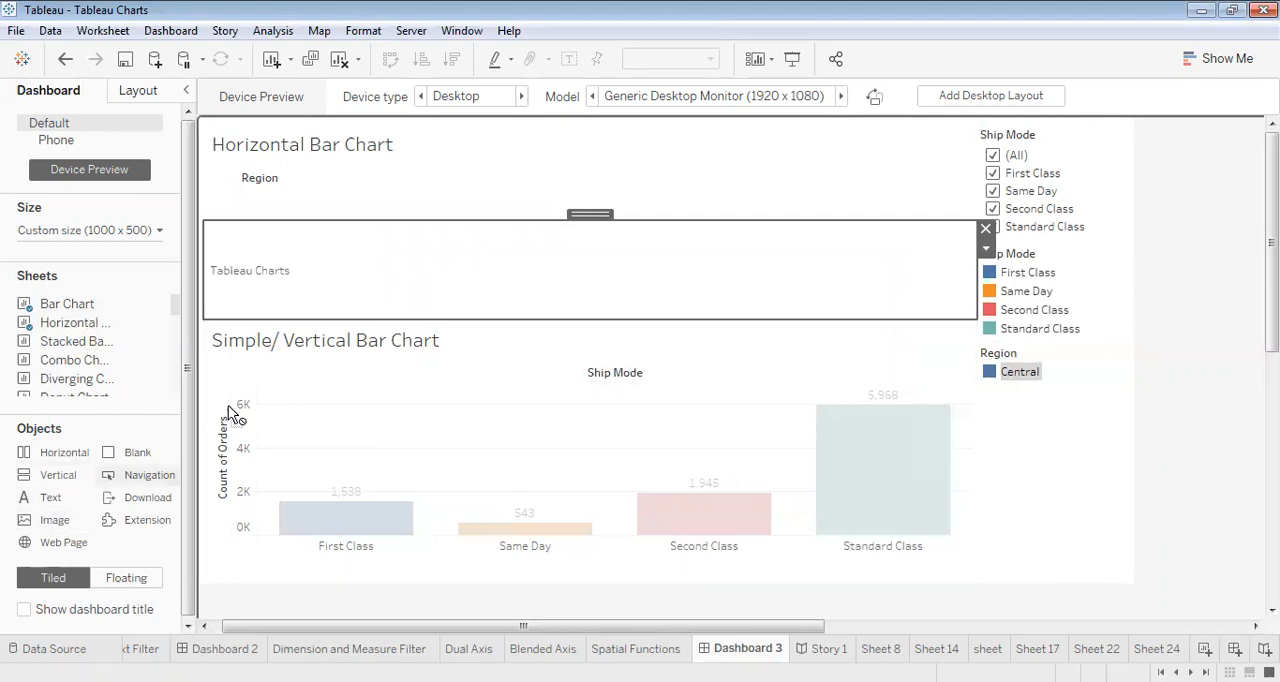
- Add an image object beside the Simple/ Vertical Bar Chart, using the bub image from the Desktop with Fit Image enabled
click(251, 367)
drag(247, 349, 277, 351)
double_click(251, 366)
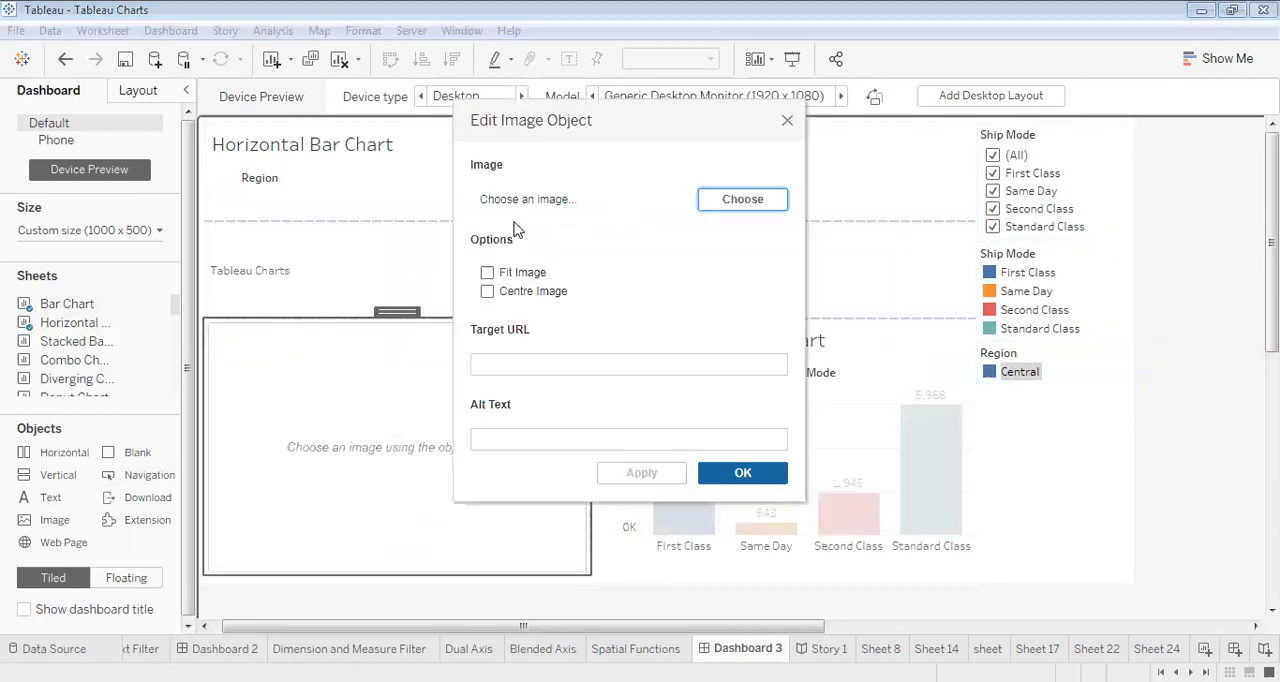
click(750, 203)
click(742, 176)
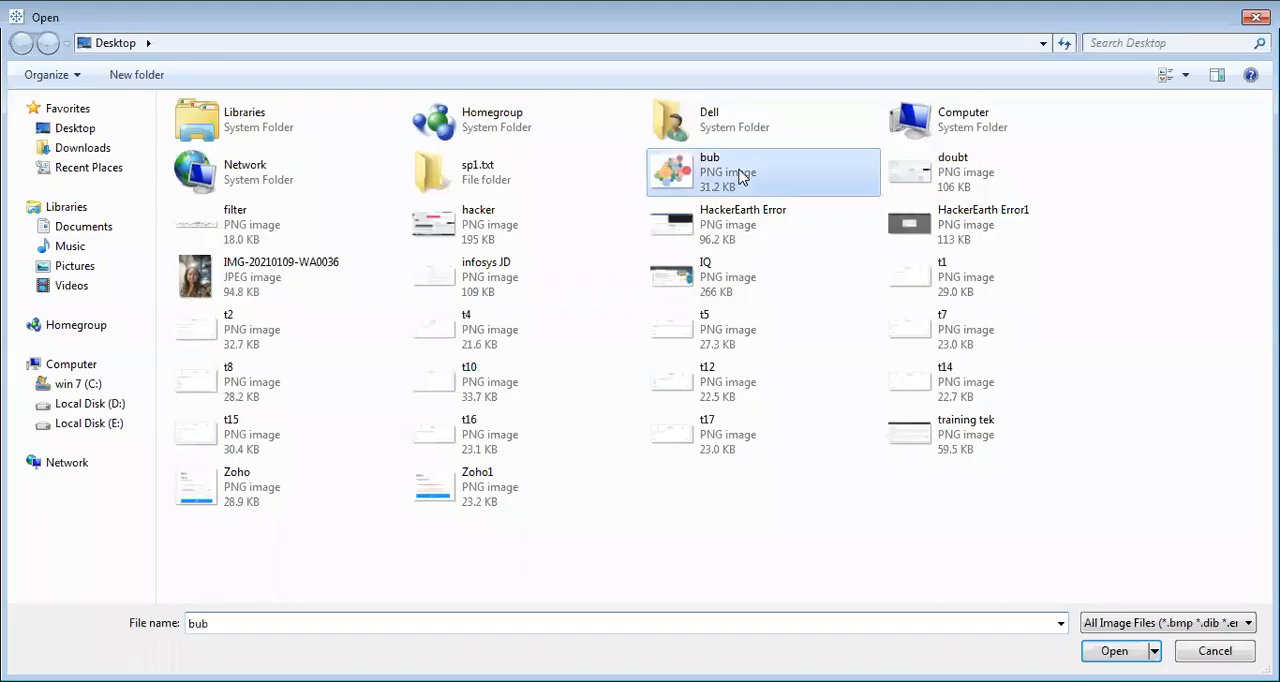
click(1112, 651)
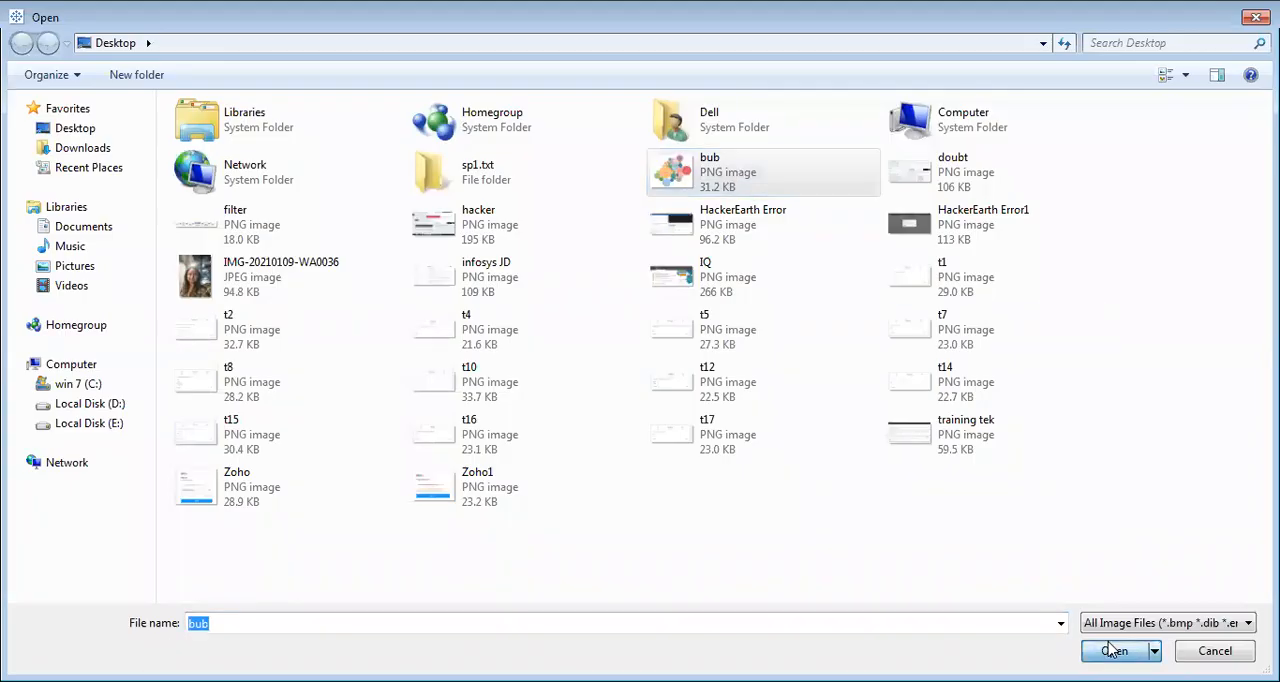
click(487, 273)
click(645, 475)
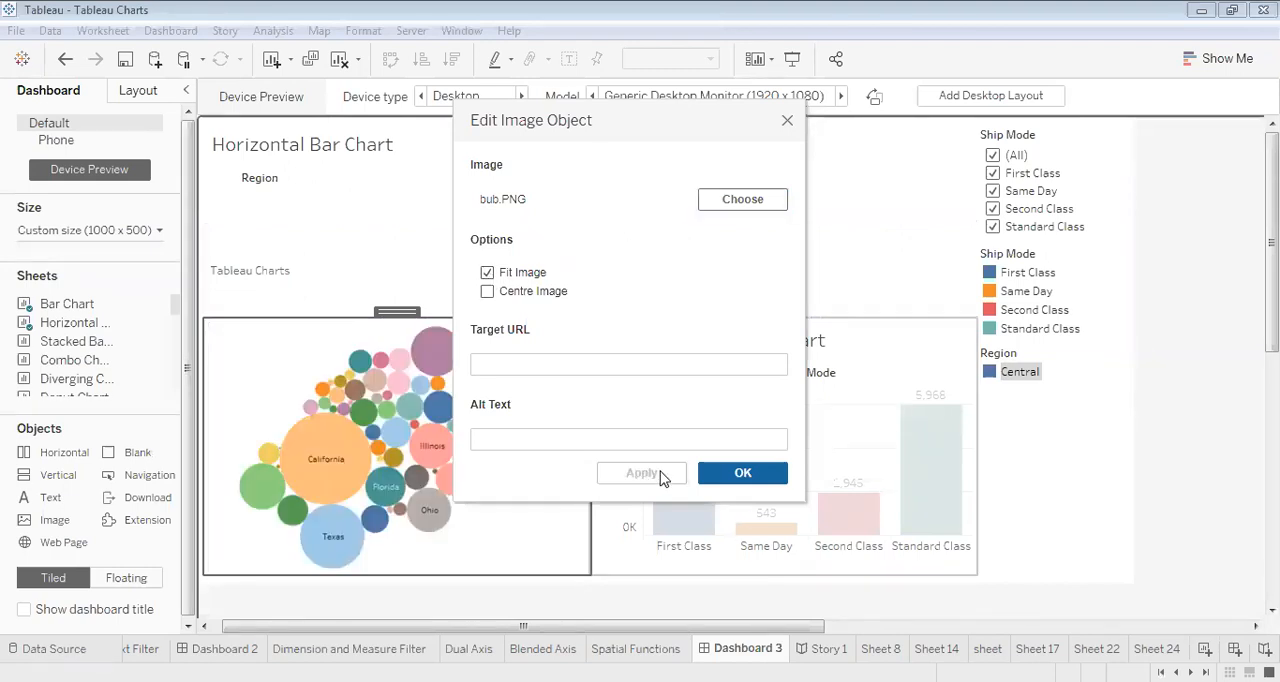
click(742, 473)
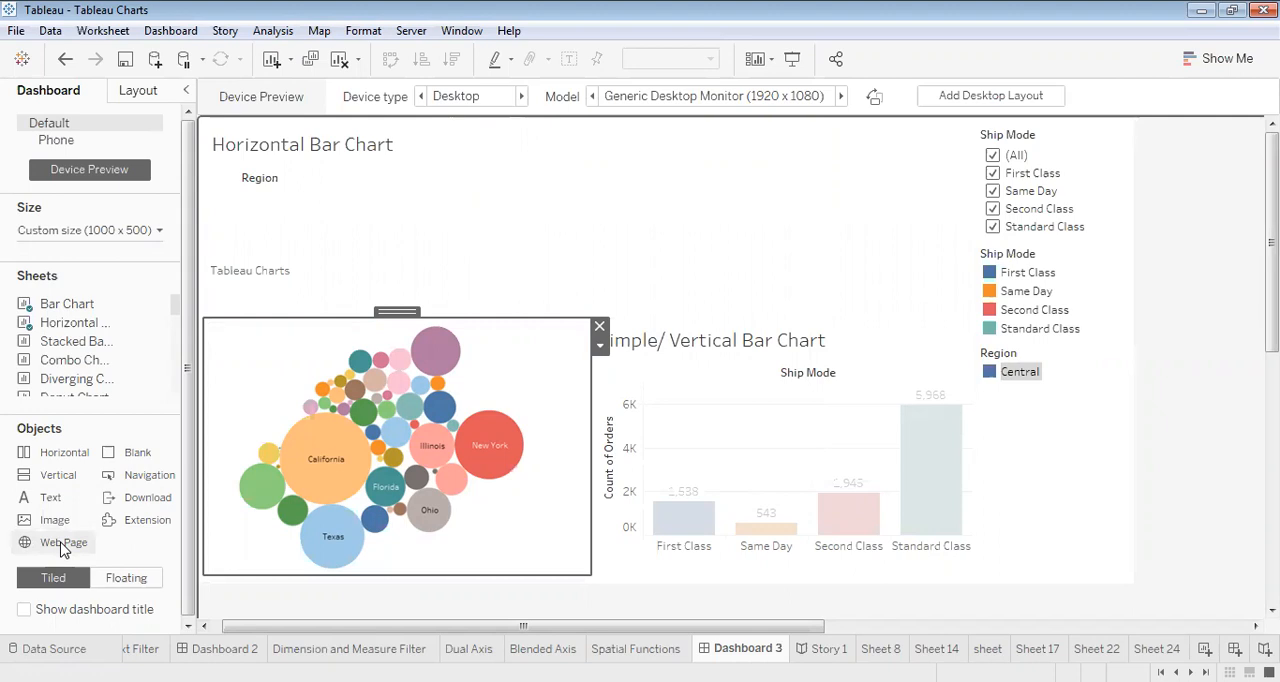
- Add a web page object beside the Tableau Charts text, using the copied YouTube playlist URL
drag(62, 548, 312, 266)
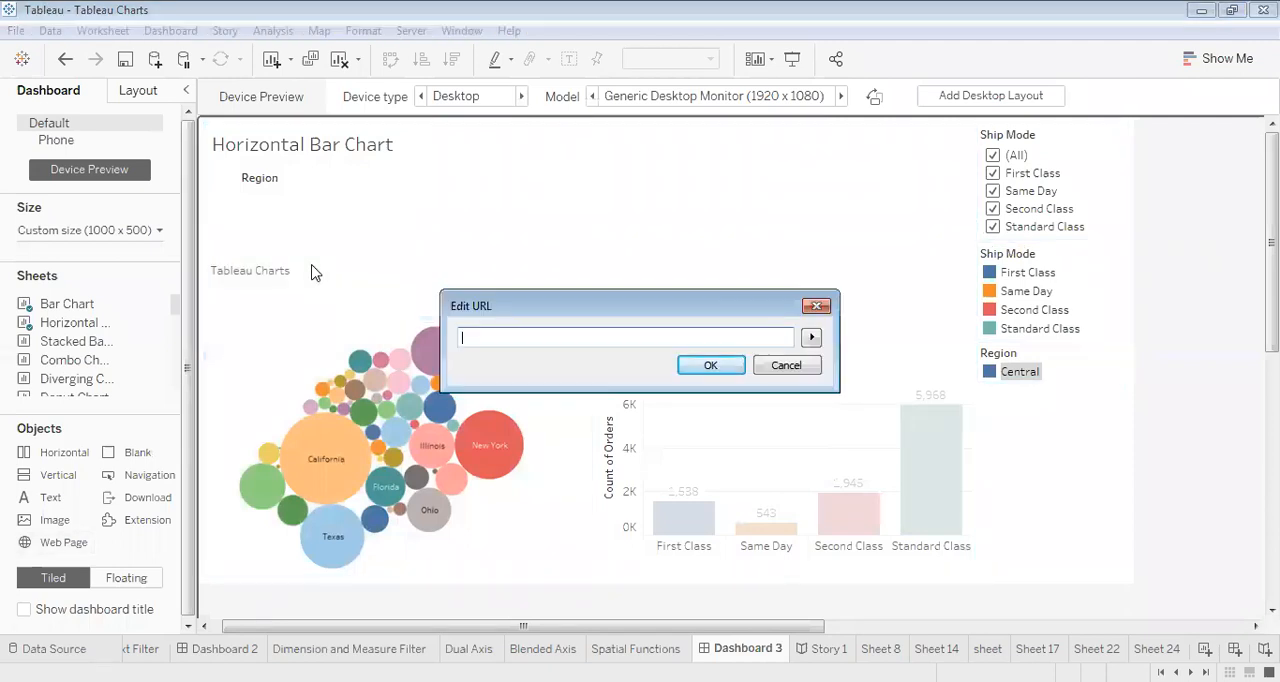
text(https://www.youtube.com/playlist?list=PLnON04Ocf1aQzyIMfKh3wWv46-HFtq_98)
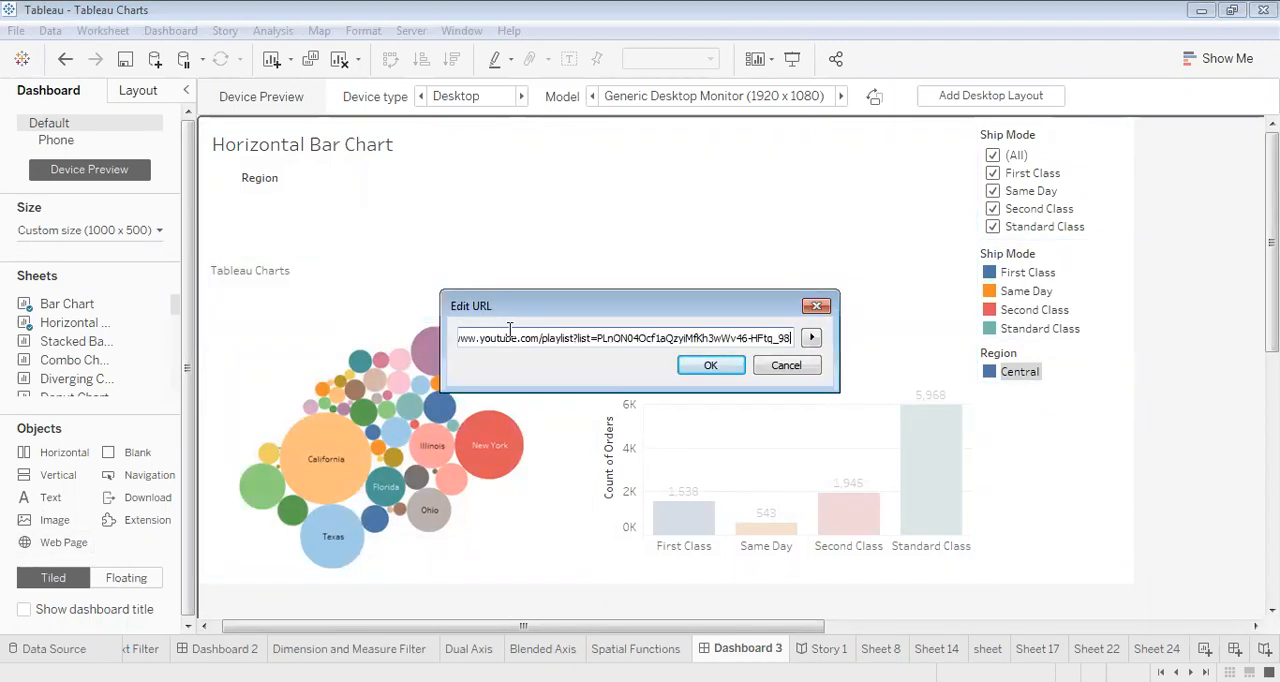
click(706, 367)
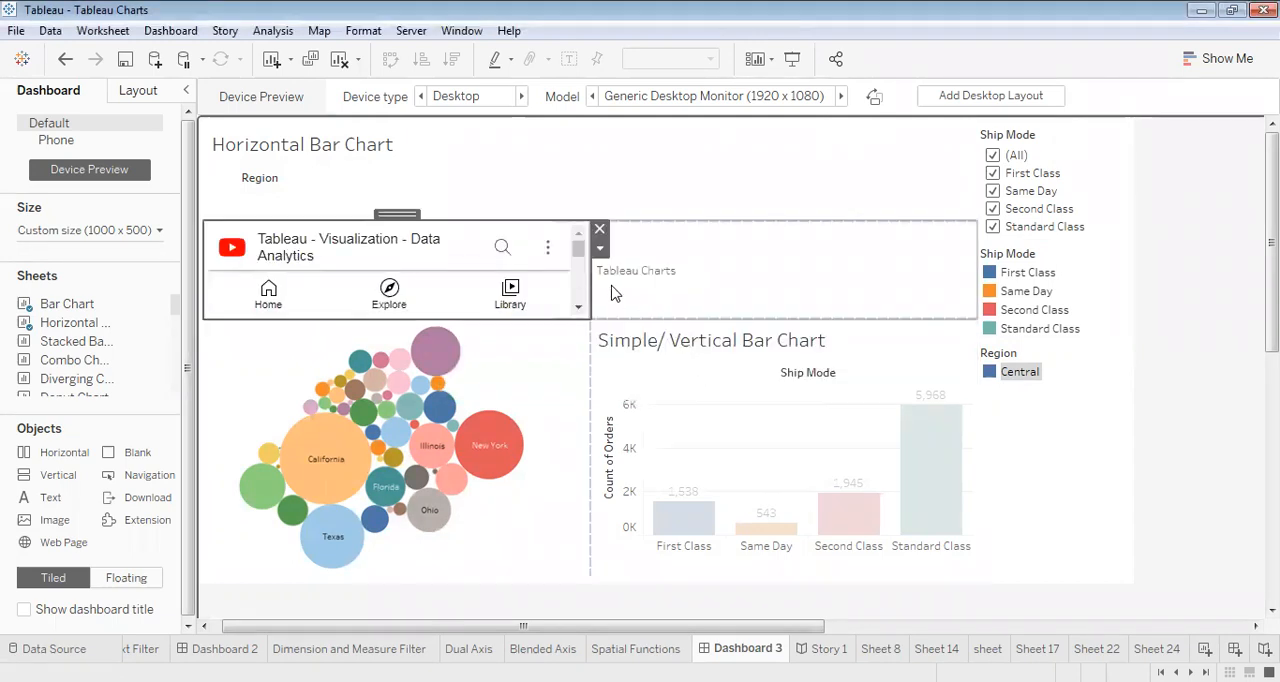
- Look through the embedded YouTube playlist and make the web page object taller by extending it down into the image area
click(578, 309)
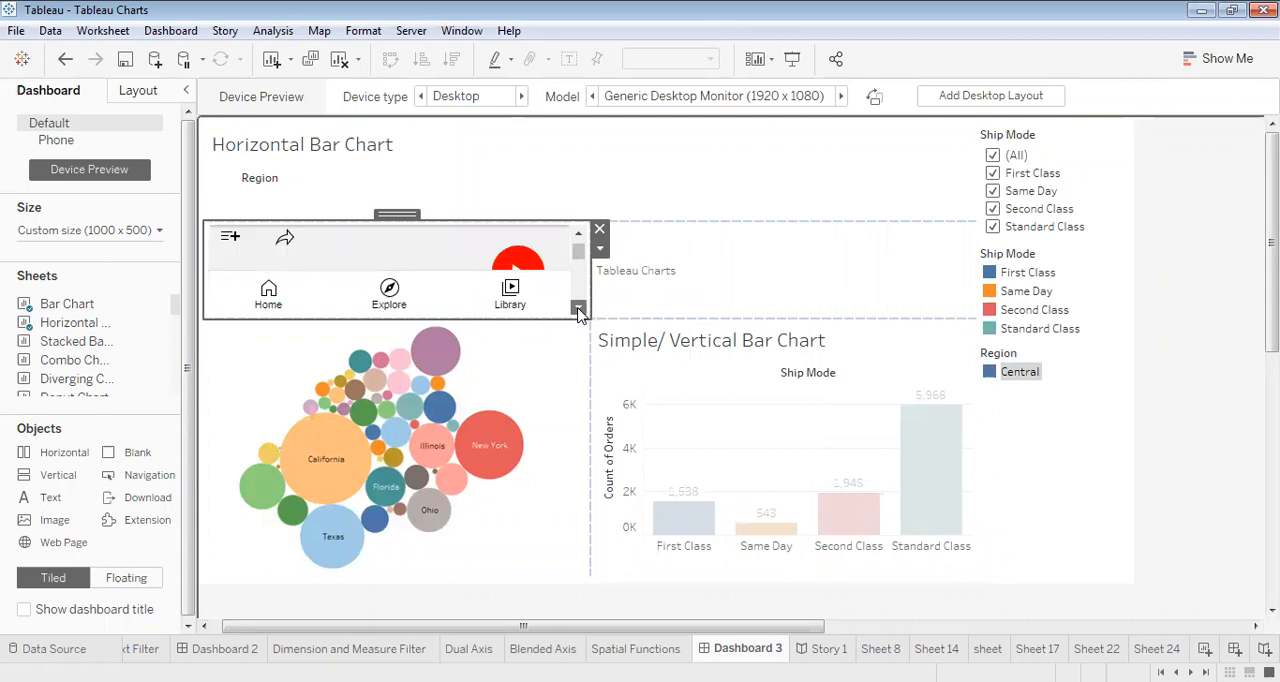
click(578, 247)
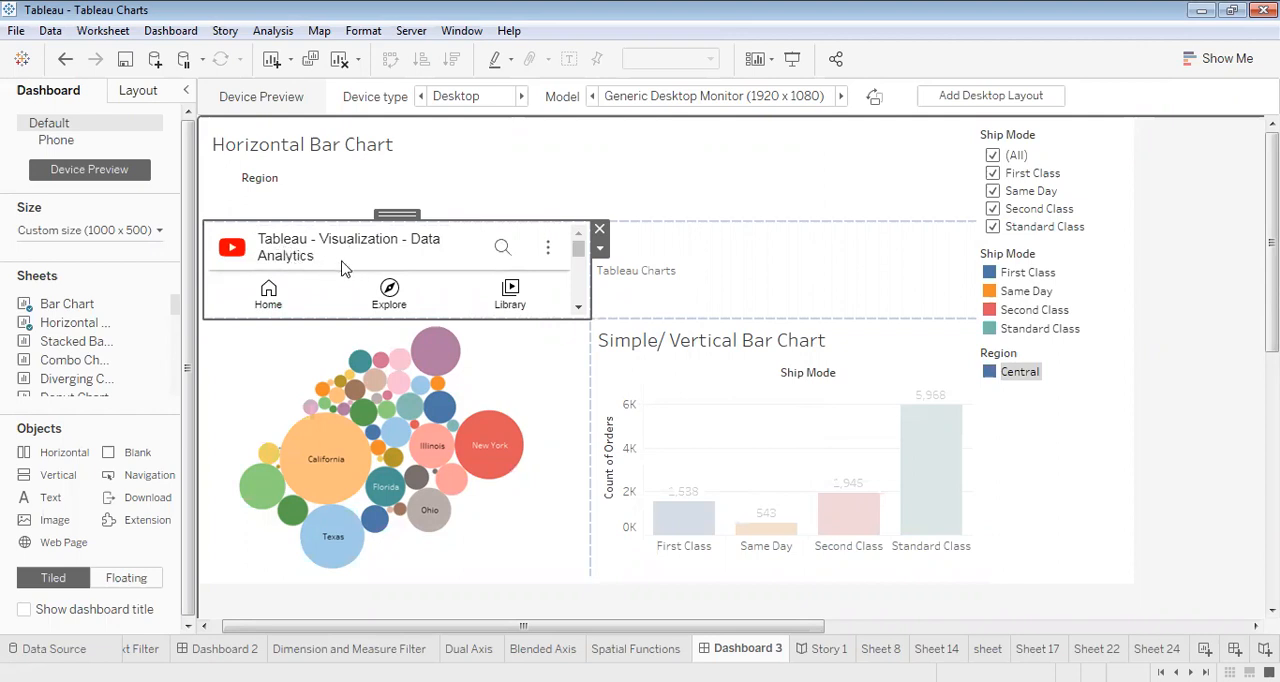
click(577, 311)
click(577, 311)
click(577, 311)
click(577, 311)
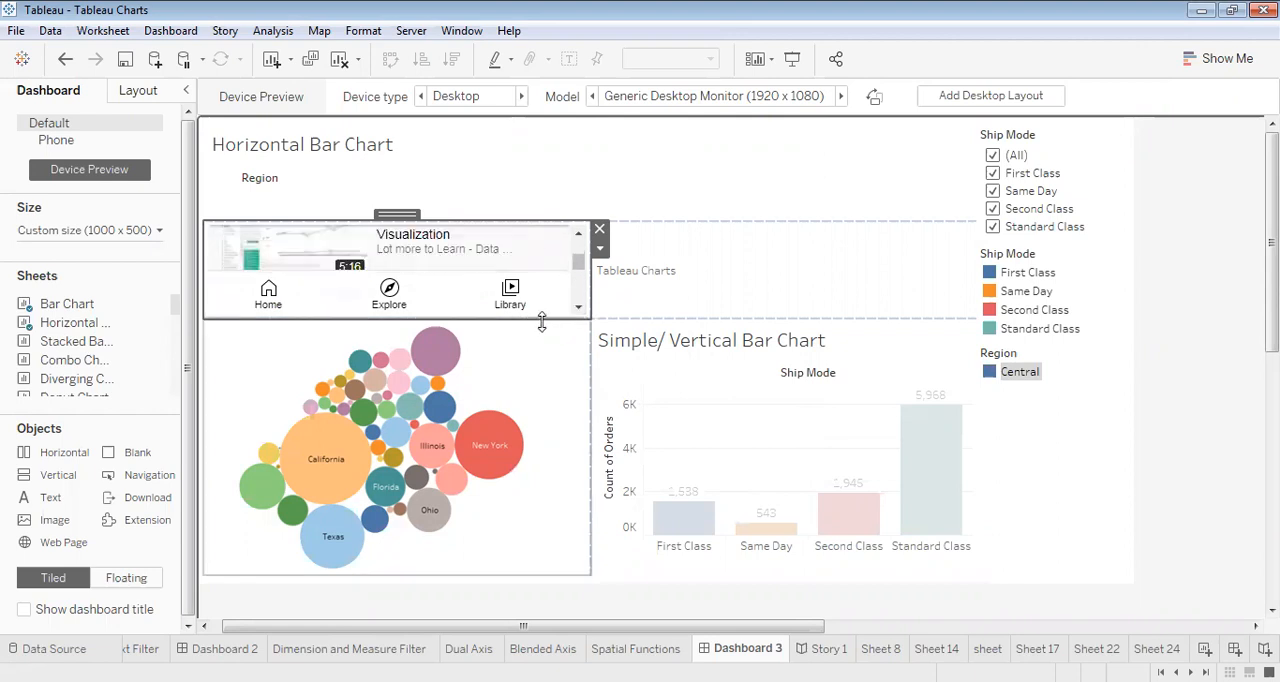
drag(541, 321, 549, 485)
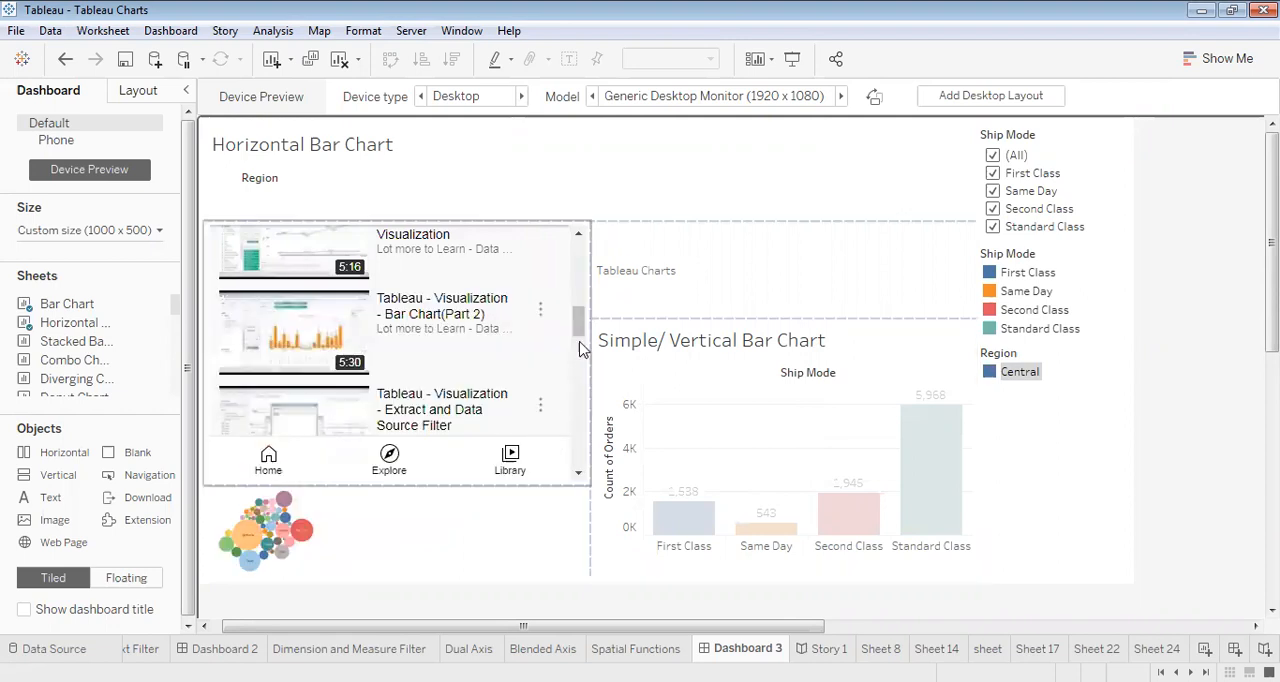
drag(577, 323, 557, 259)
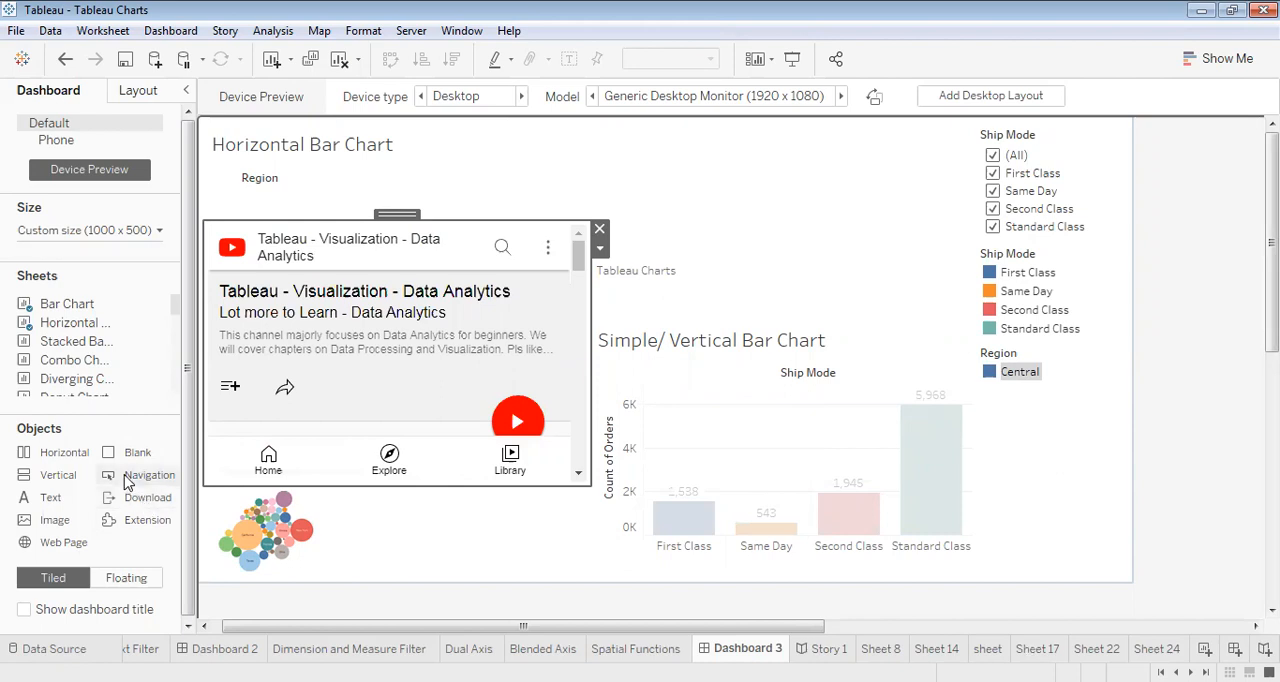
- Add a Navigation button below the Region legend, with Bar Chart as its target and Text Button as its style
mouse_move(128, 483)
mouse_down()
mouse_move(631, 317)
mouse_move(1015, 432)
mouse_up()
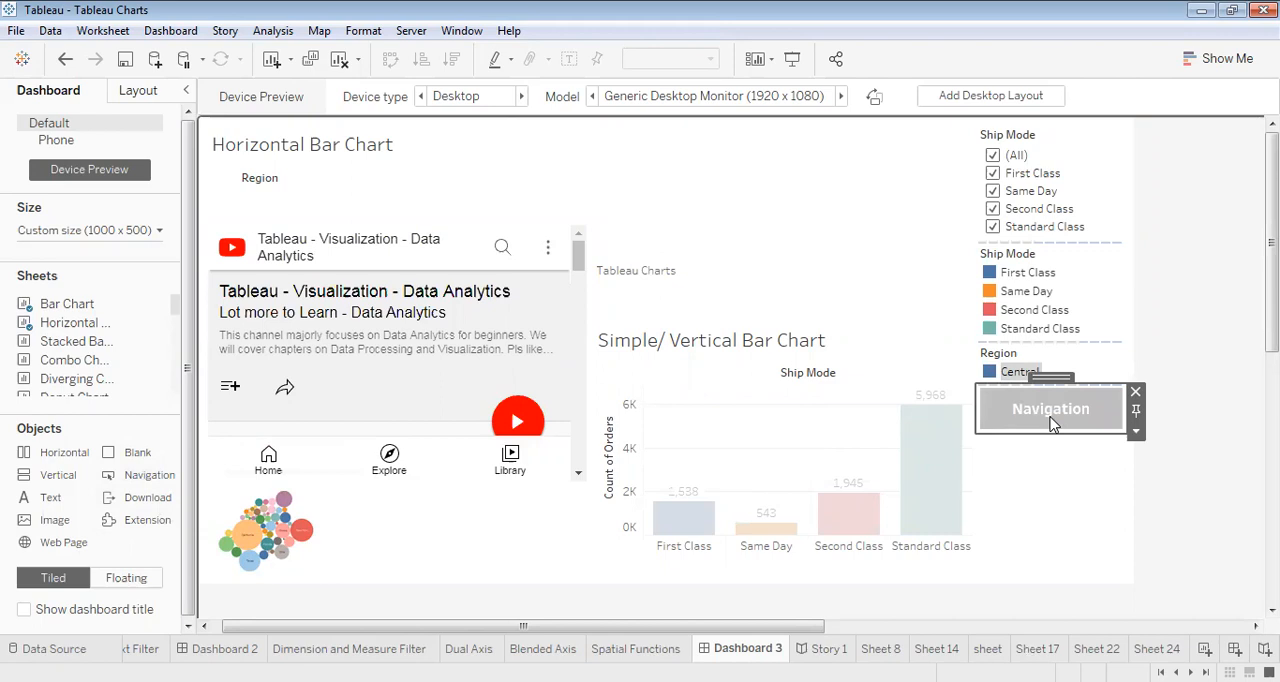
right_click(1052, 423)
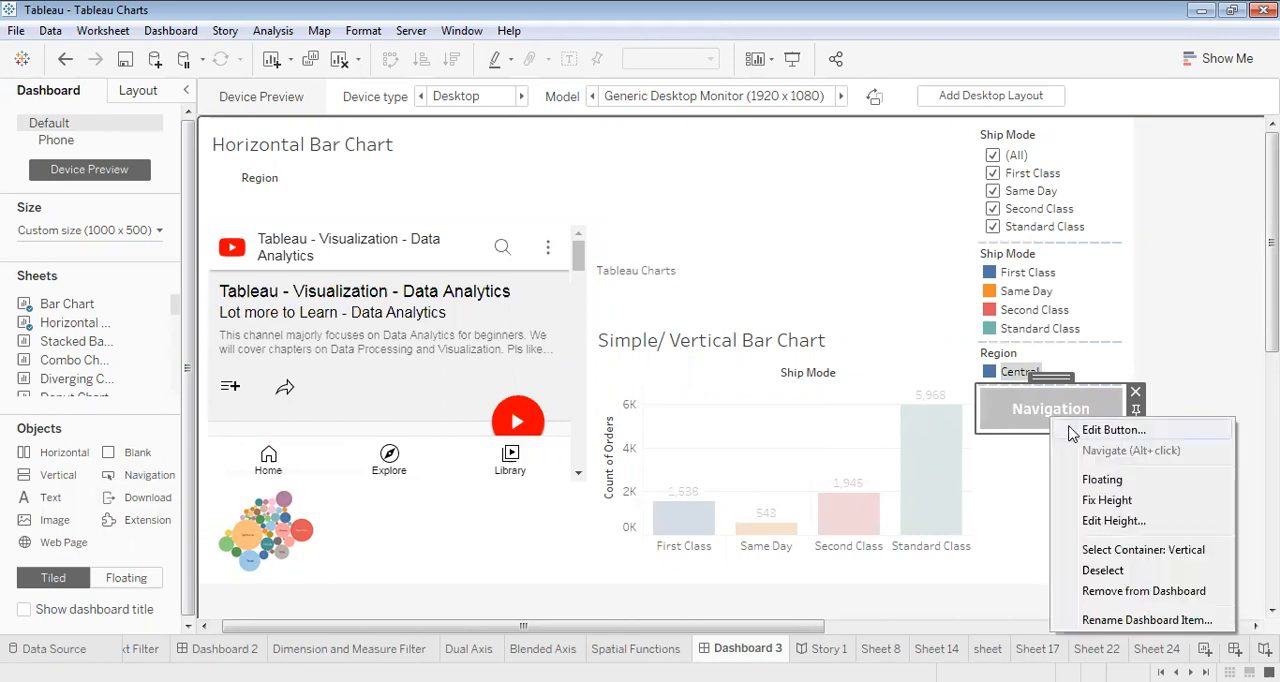
click(1070, 432)
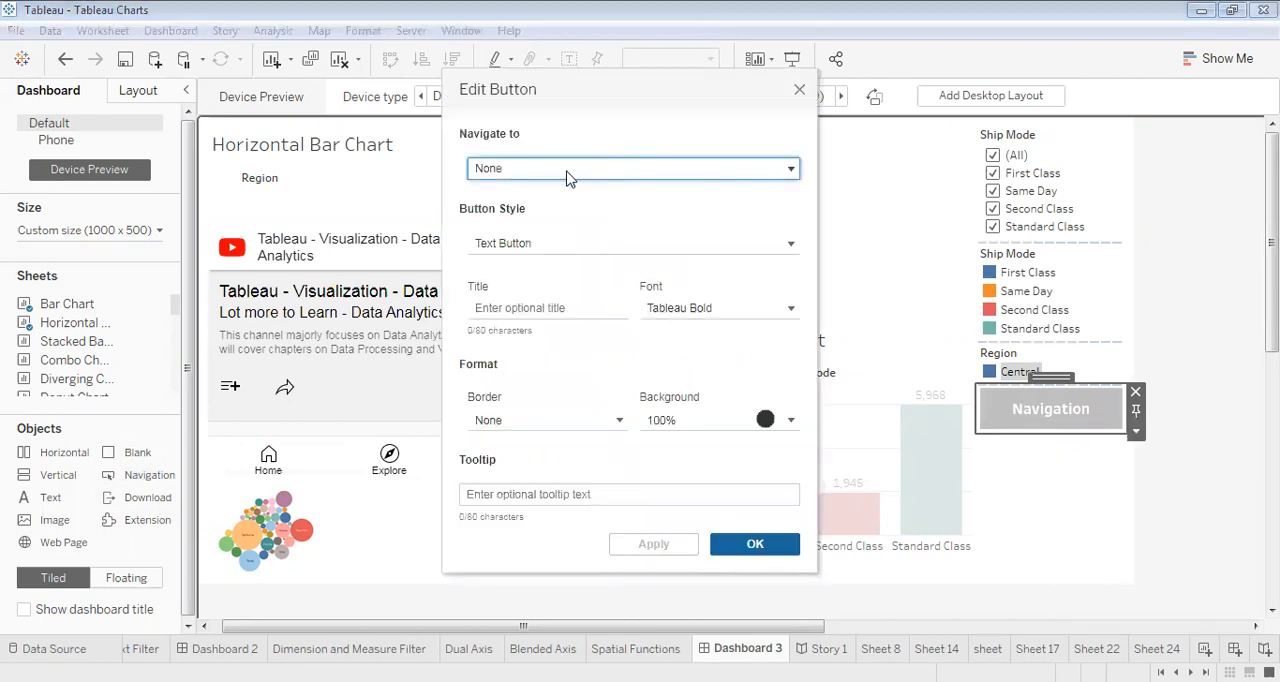
click(567, 174)
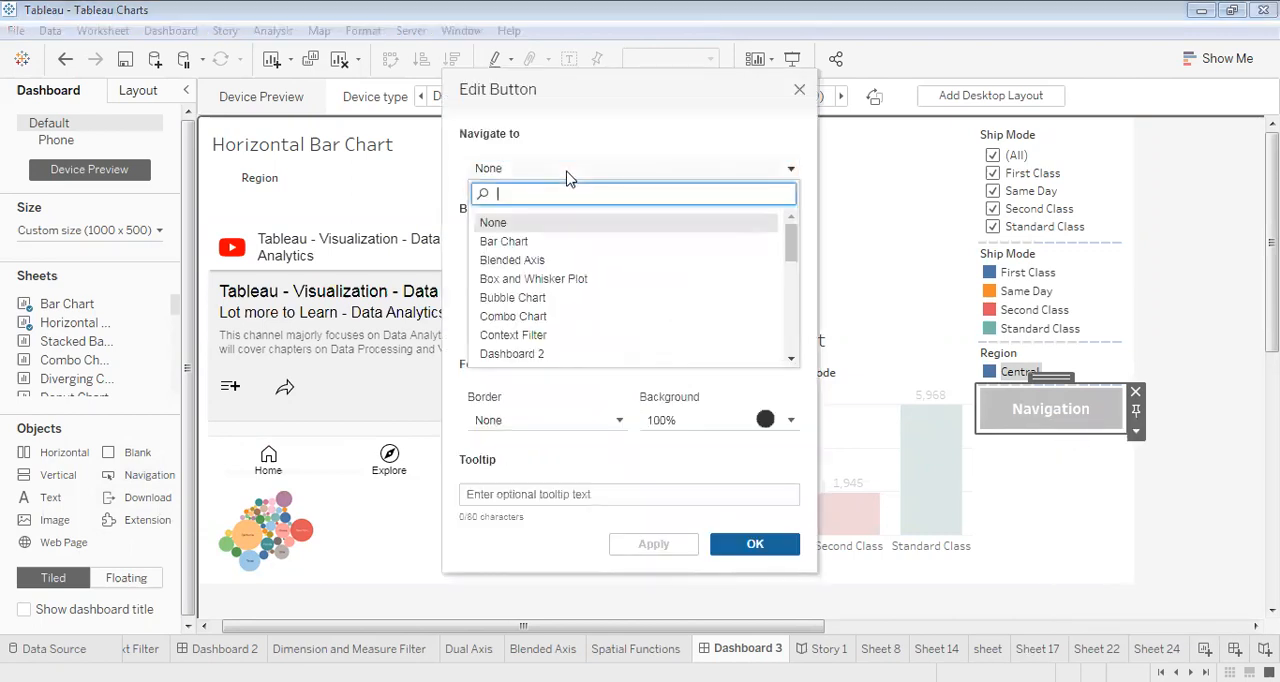
click(517, 243)
click(517, 245)
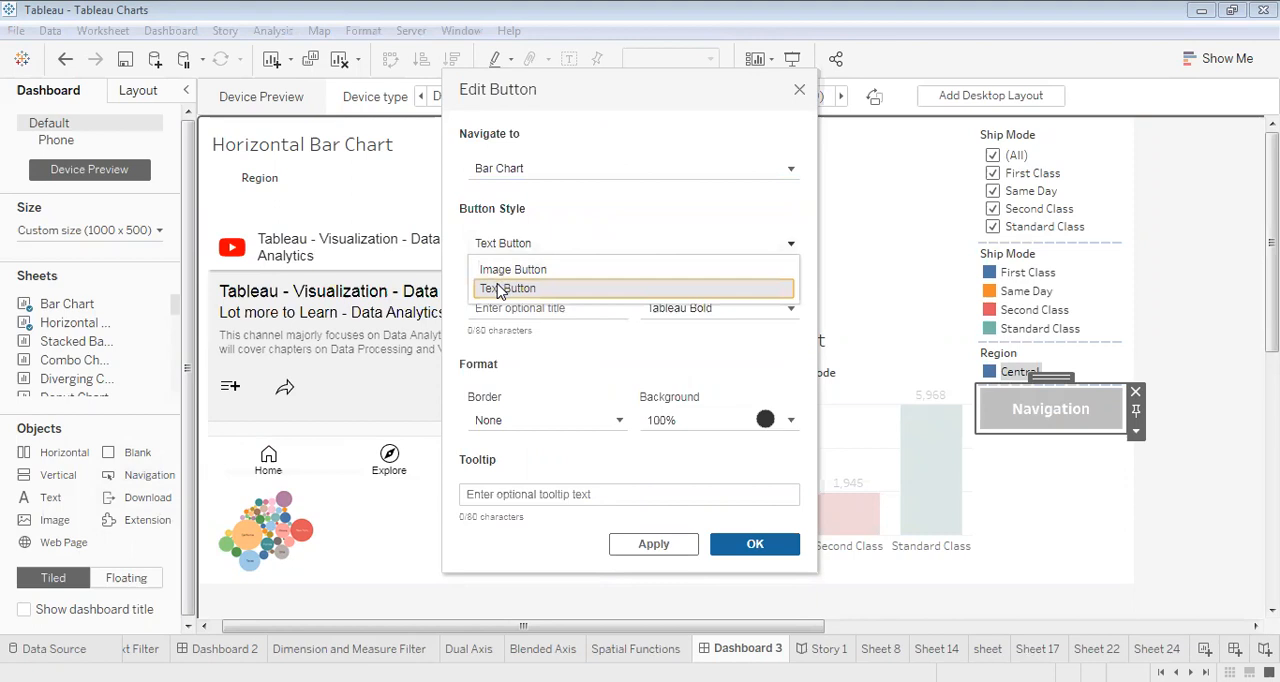
click(498, 289)
- Enter Bar Chart as the navigation button's title and replace it with Pie
click(482, 308)
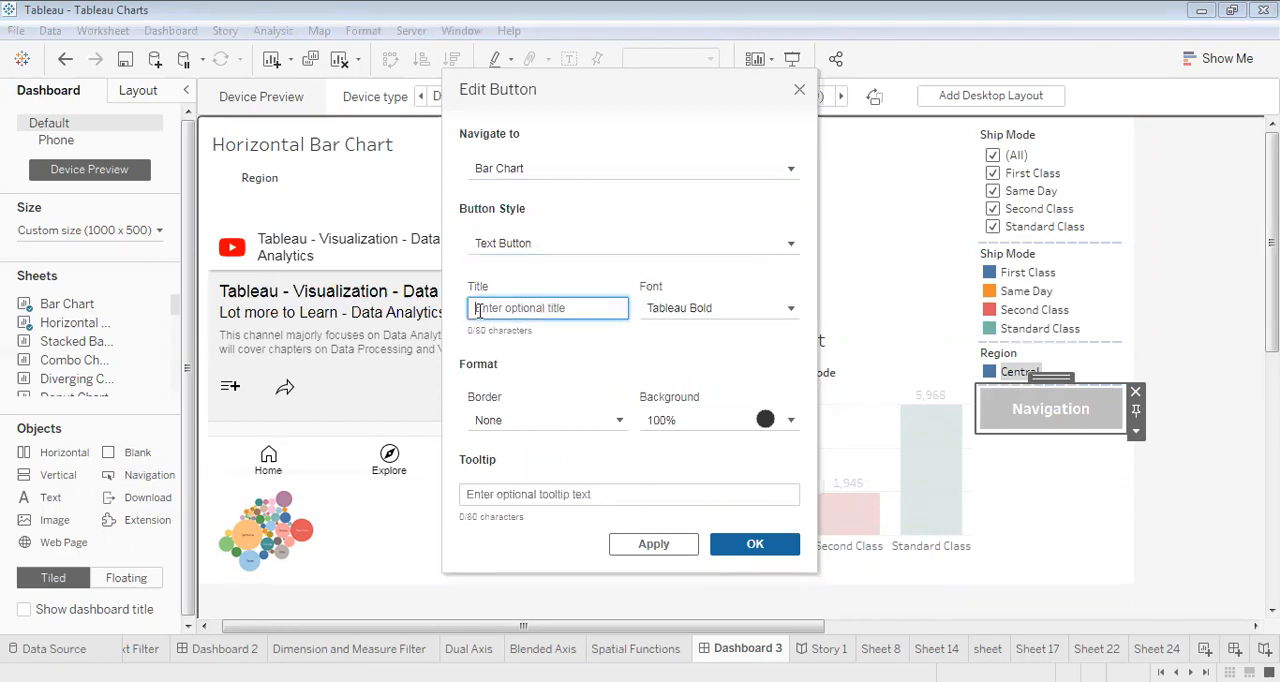
text(BarChart)
key(ctrl+a)
key(BackSpace)
text(Pie)
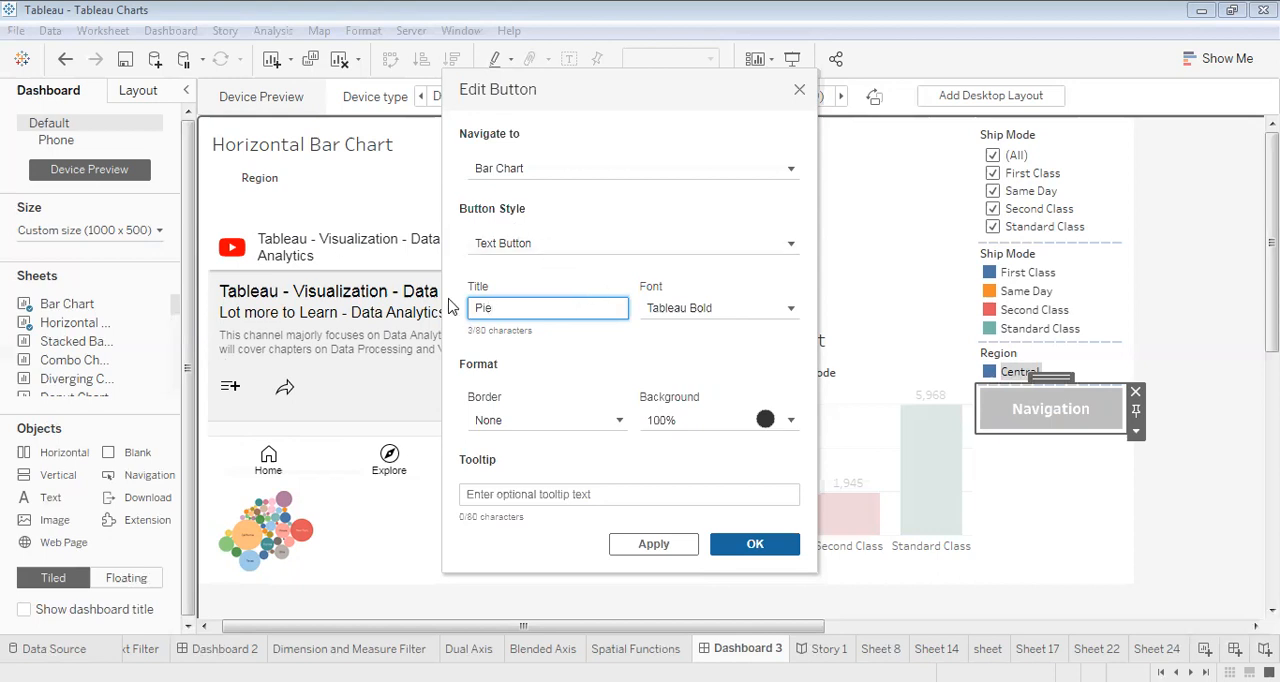
- Change the navigation button's target to Donut Chart and its title to Donut
click(625, 170)
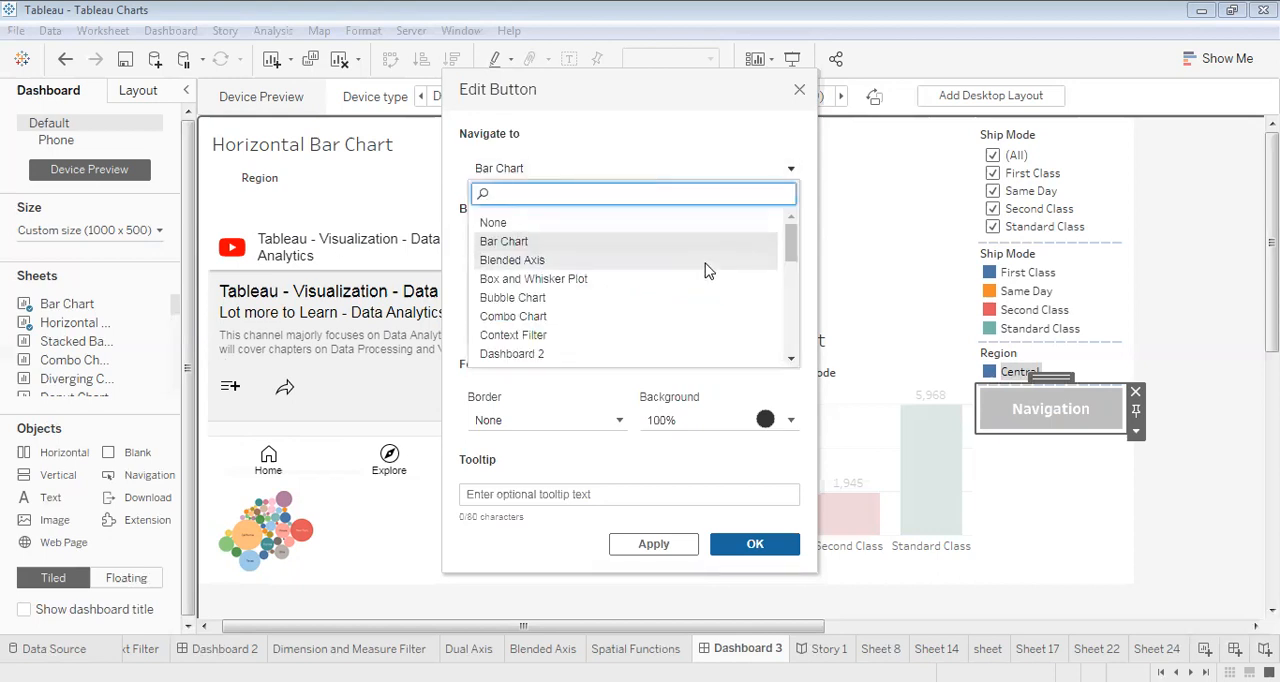
drag(790, 254, 790, 283)
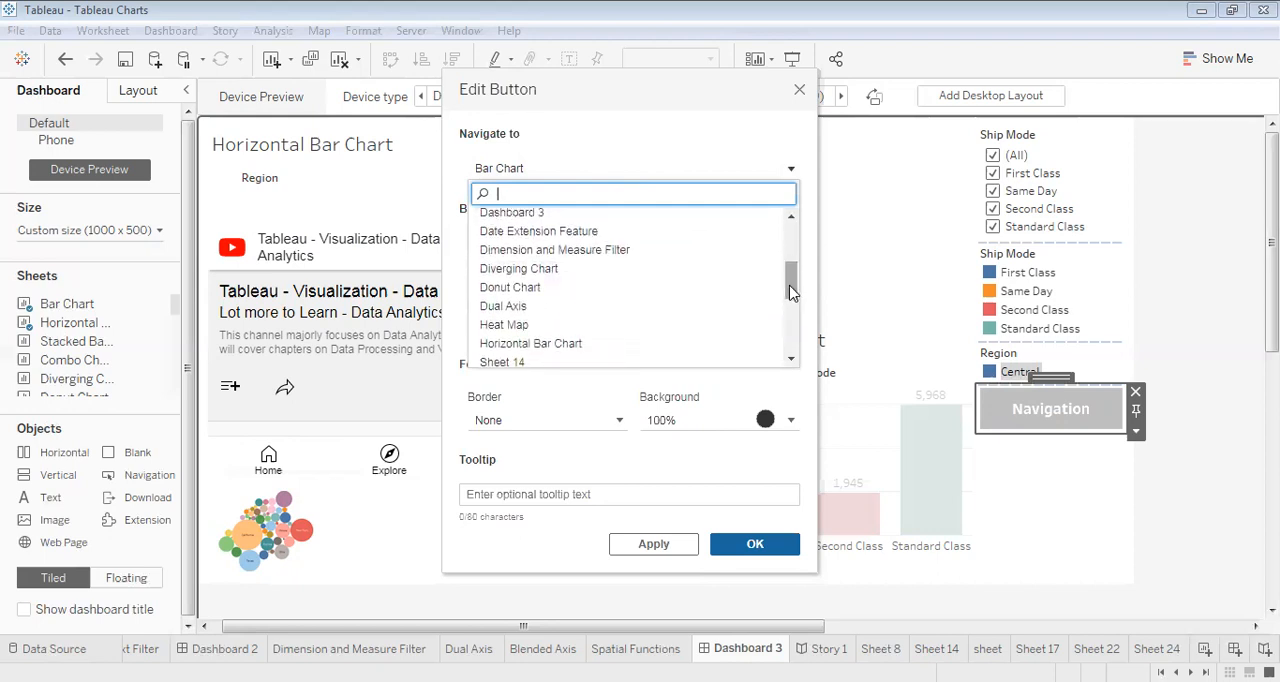
click(531, 296)
drag(506, 308, 450, 310)
text(Donut)
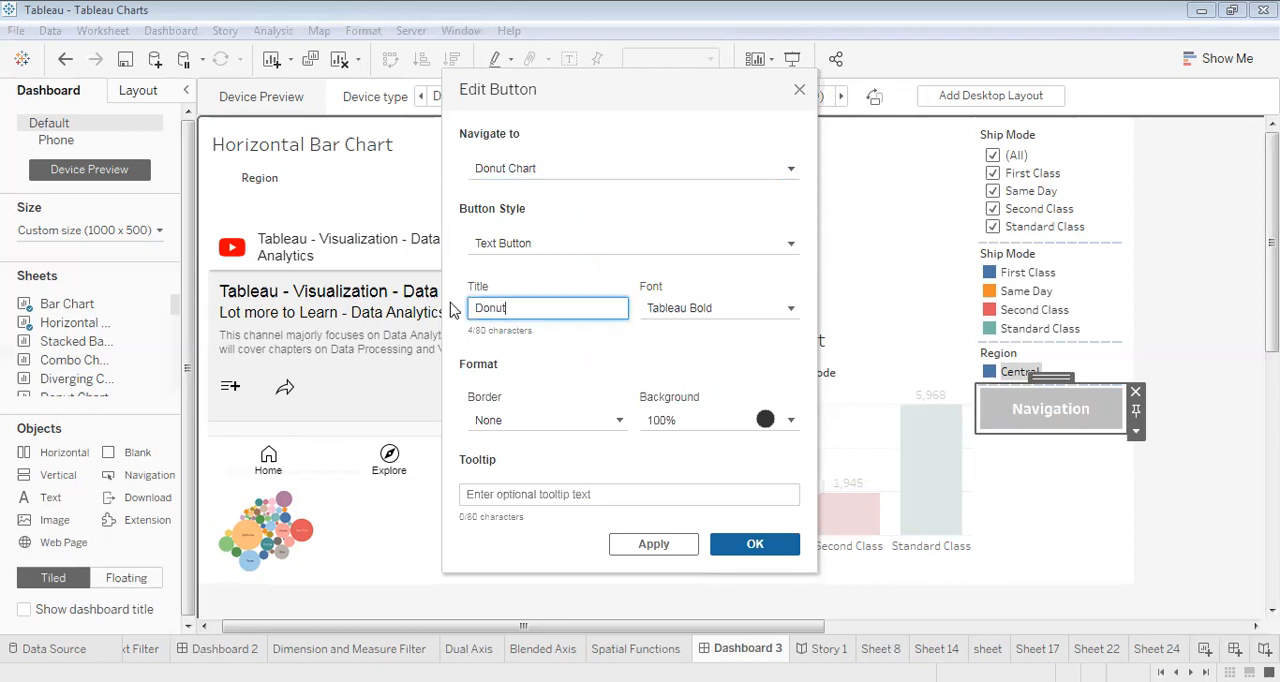
- Add the tooltip Navigate to the navigation button and apply the button settings
click(588, 491)
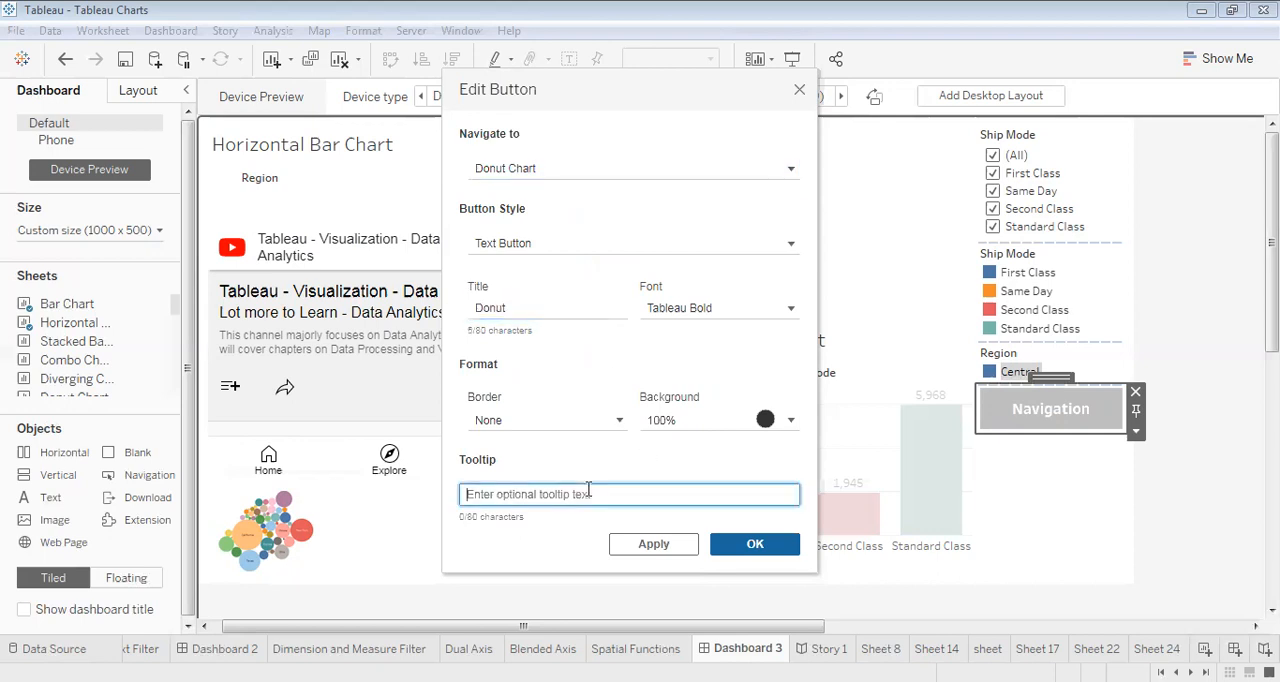
text(Navigate)
click(676, 547)
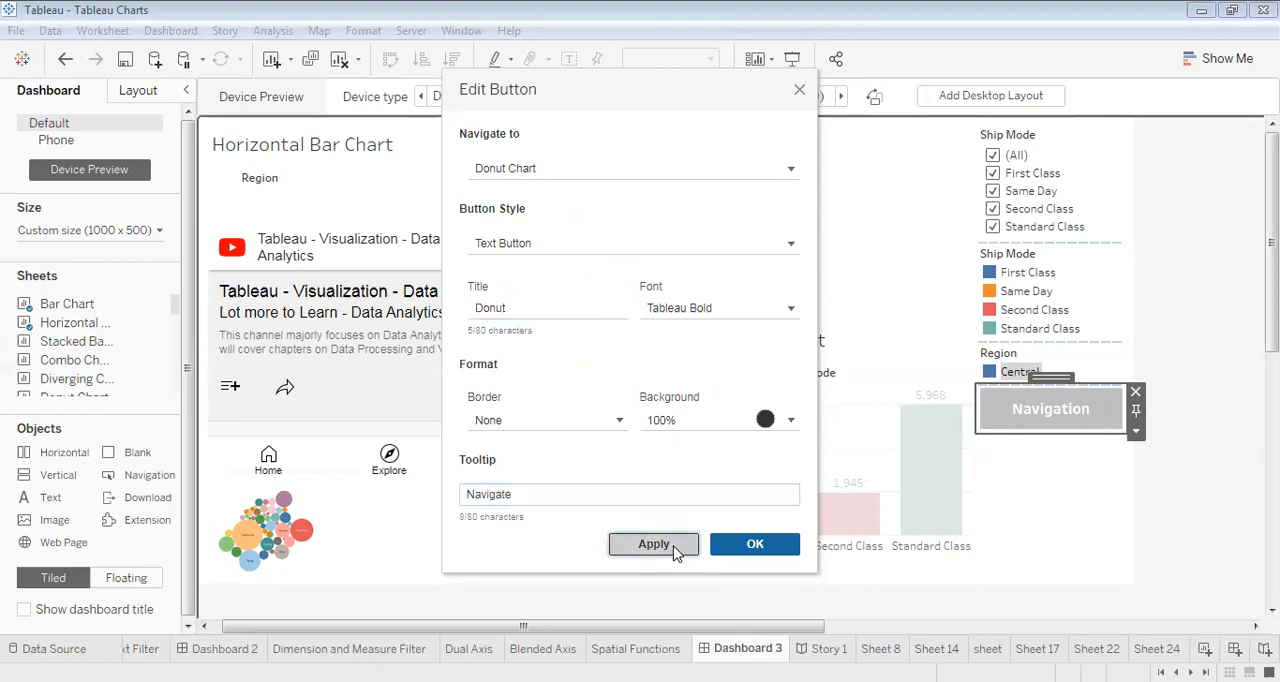
click(740, 548)
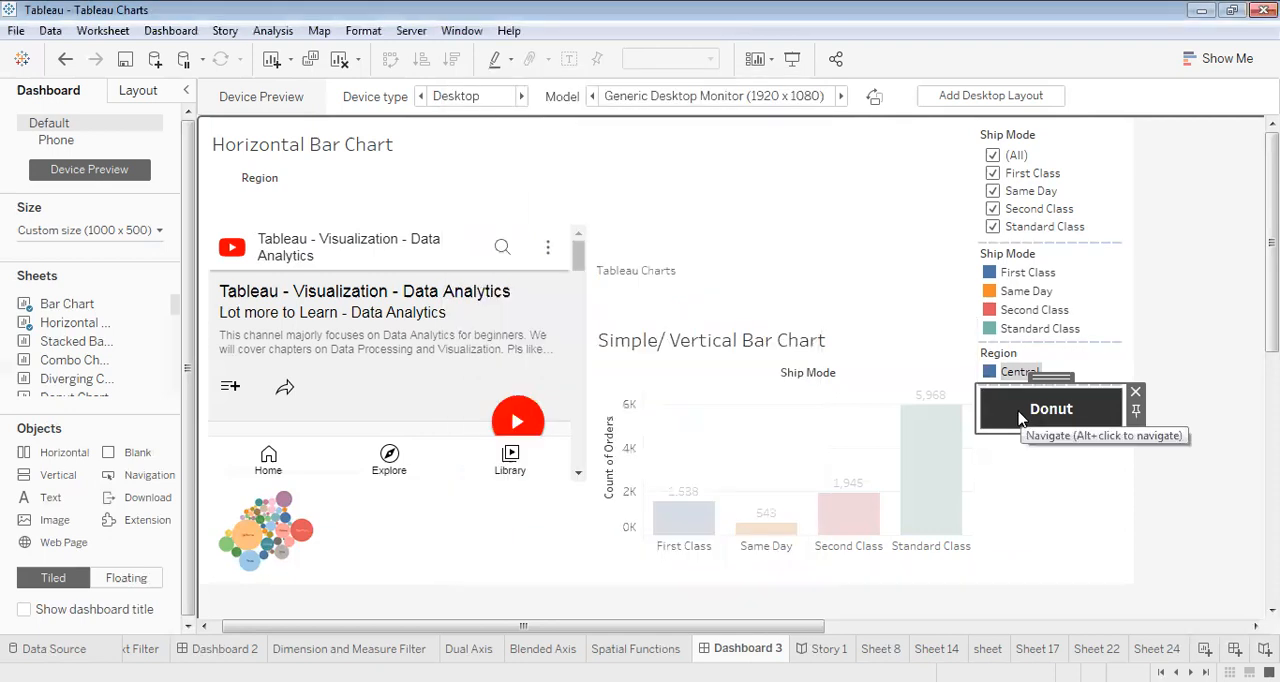
- Test the Donut button by following it to the Donut Chart sheet, and return to Dashboard 3
alt+click(1050, 409)
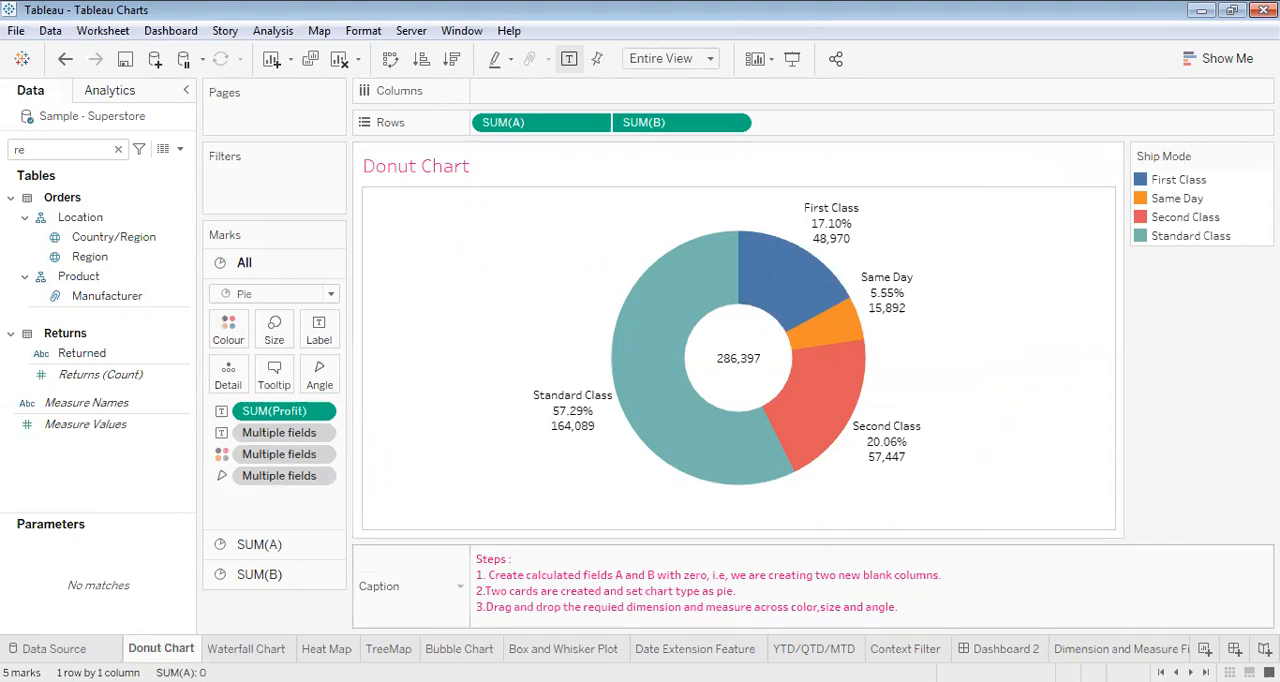
click(1190, 673)
click(1190, 673)
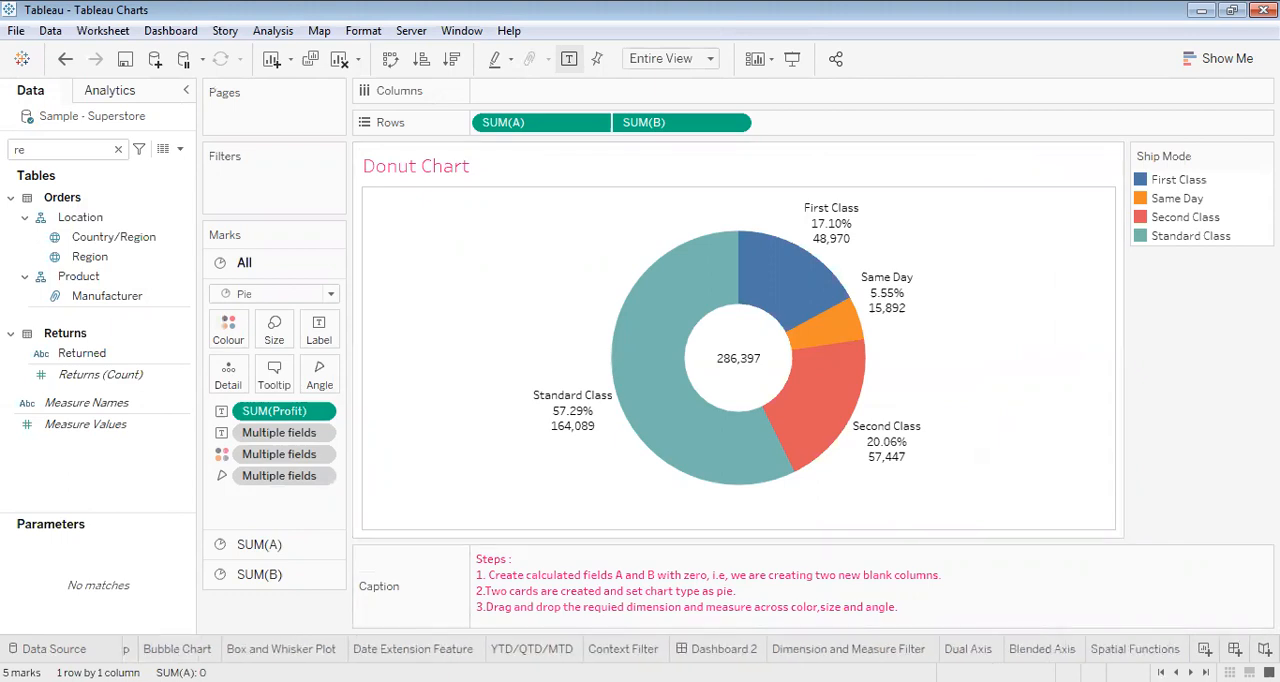
click(1190, 673)
click(1190, 673)
click(1190, 673)
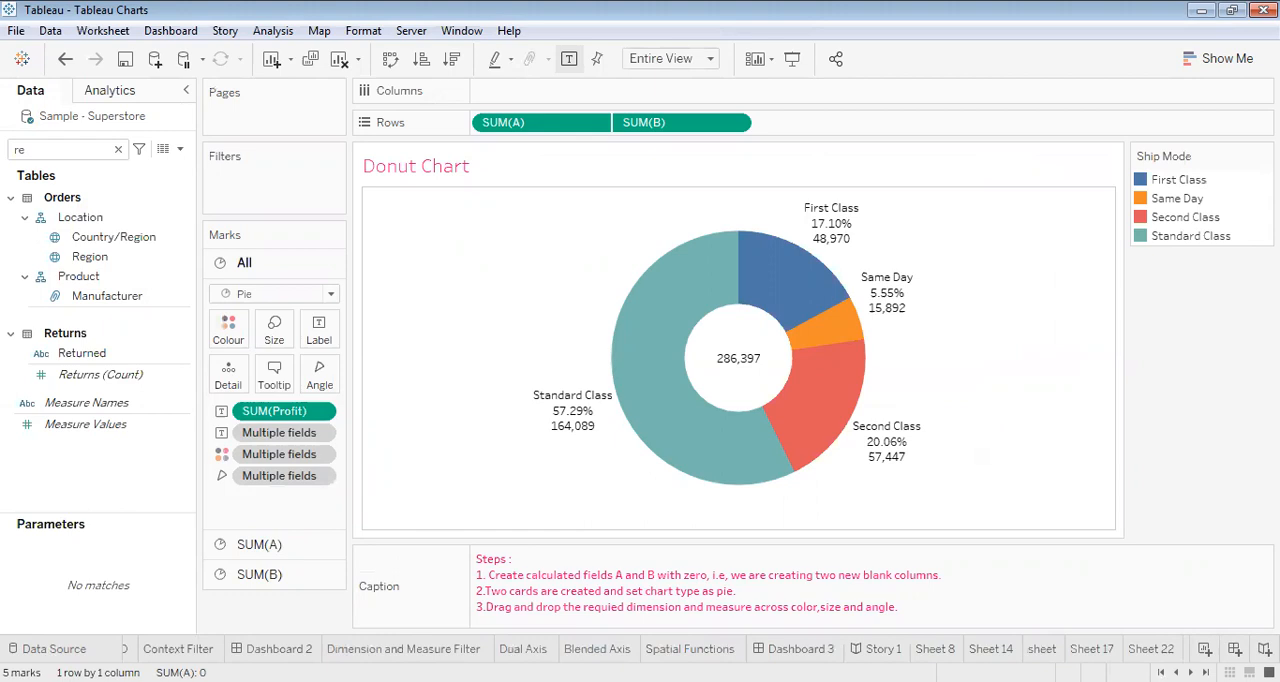
click(797, 648)
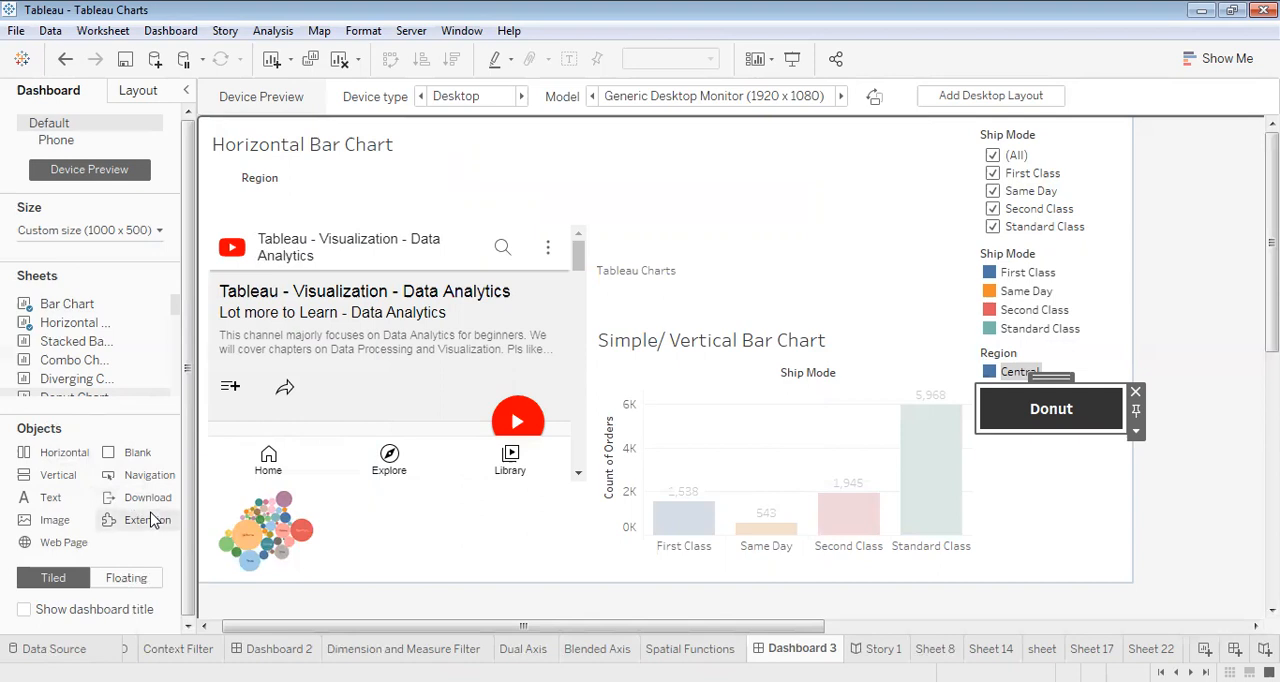
- View the extensions offered for an Extension object on the dashboard and close the gallery without adding one
drag(150, 520, 452, 451)
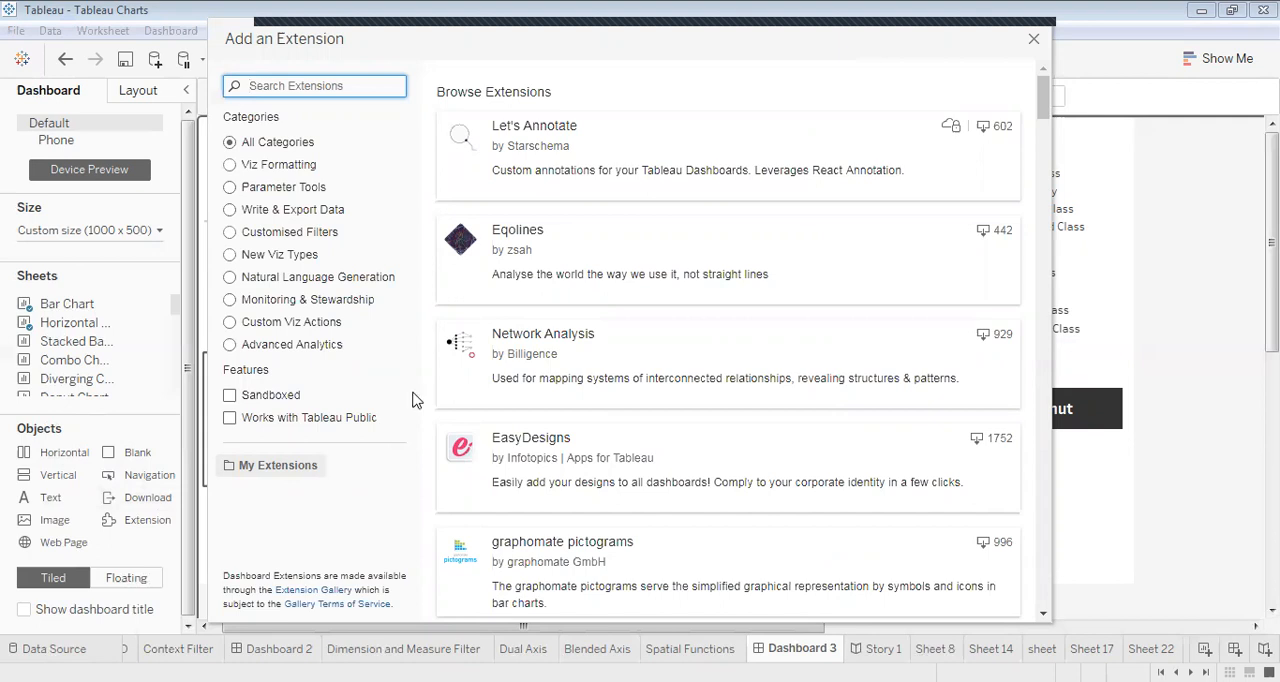
click(1034, 42)
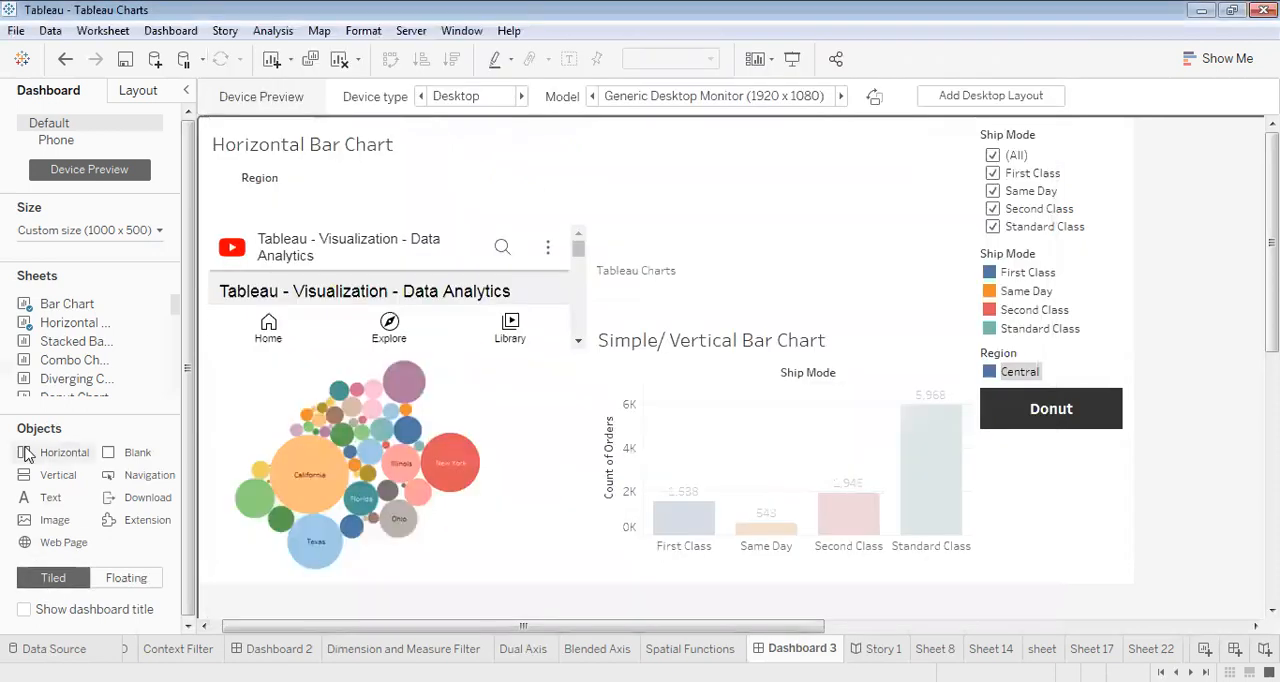
- Show the dashboard title and replace its sheet name placeholder with the text Dashboard Features
click(24, 612)
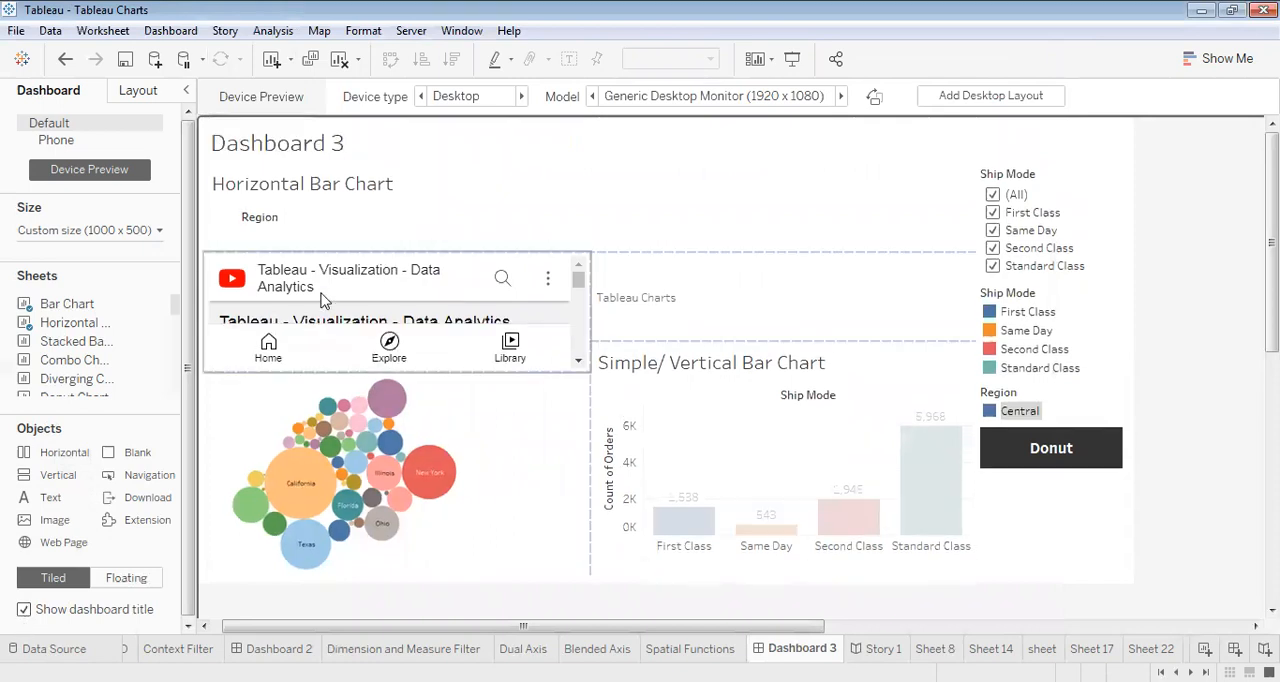
click(300, 147)
double_click(300, 147)
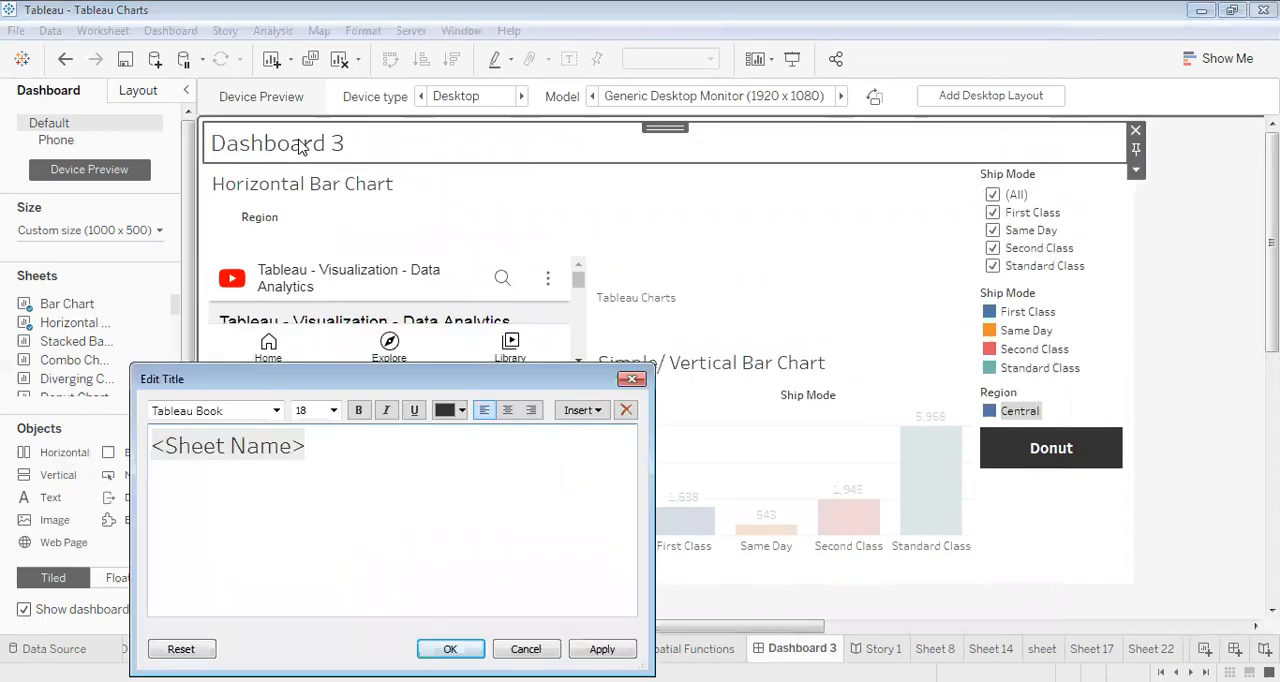
drag(306, 446, 133, 450)
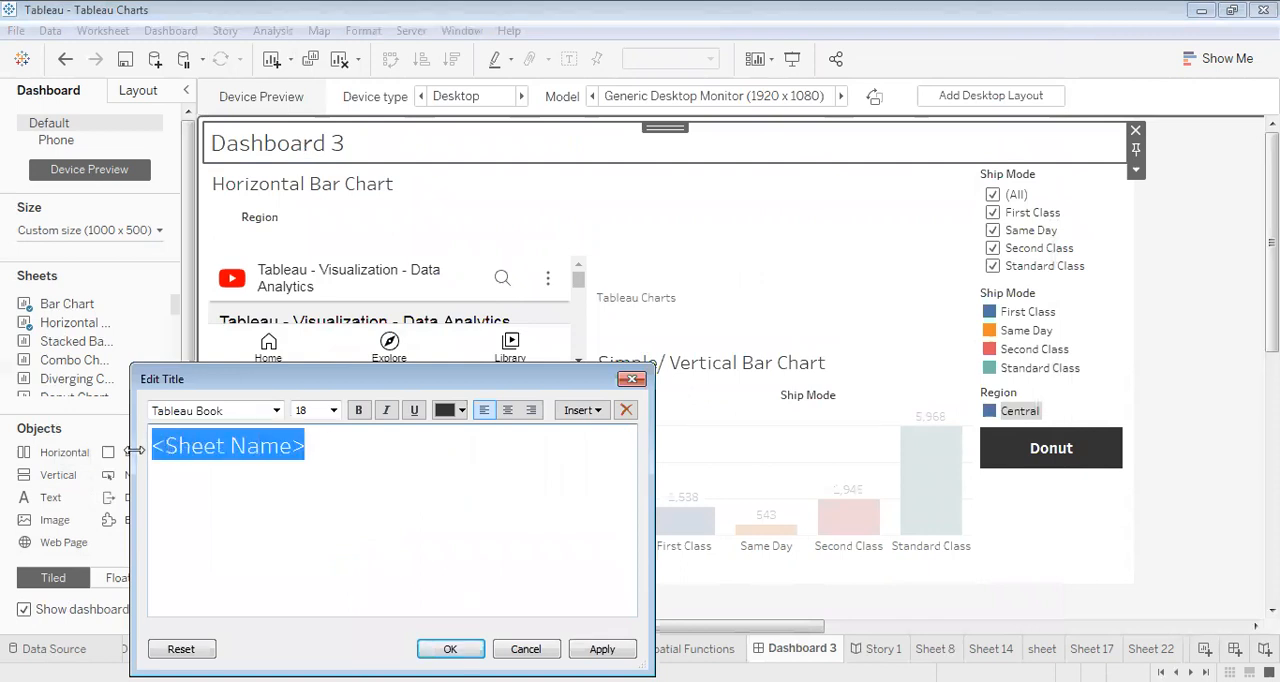
text(Dasb)
key(BackSpace)
text(hboard)
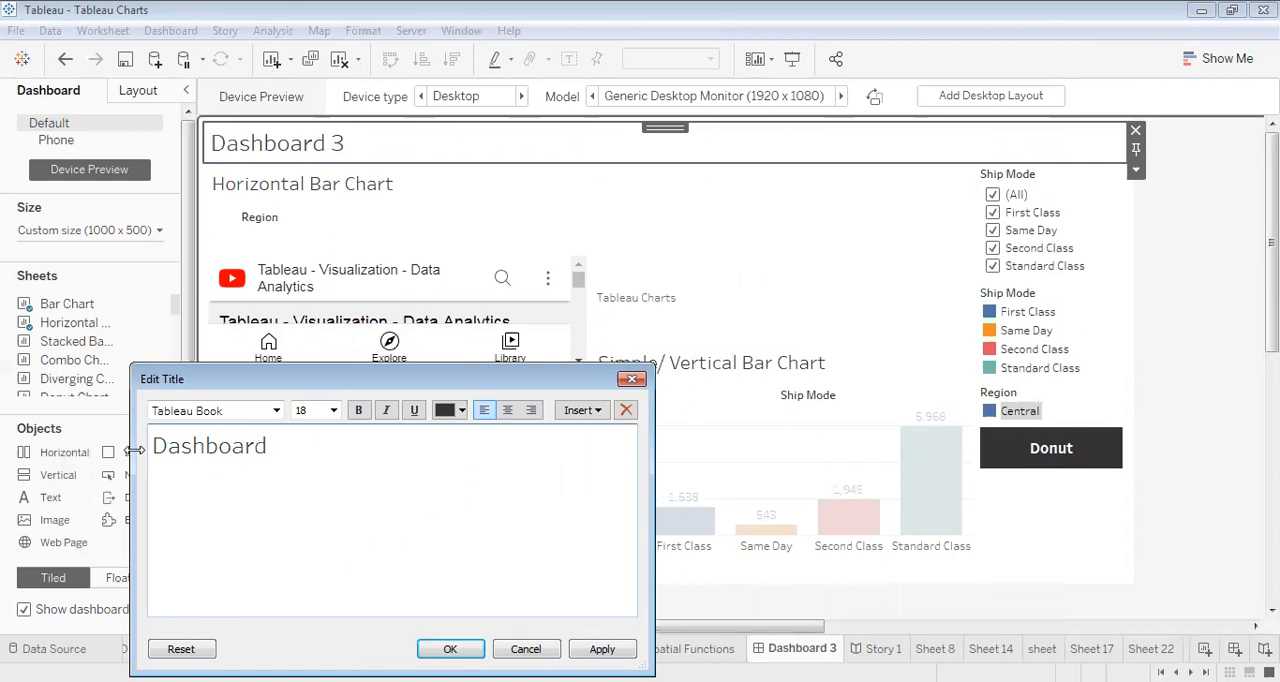
text( Features)
click(450, 649)
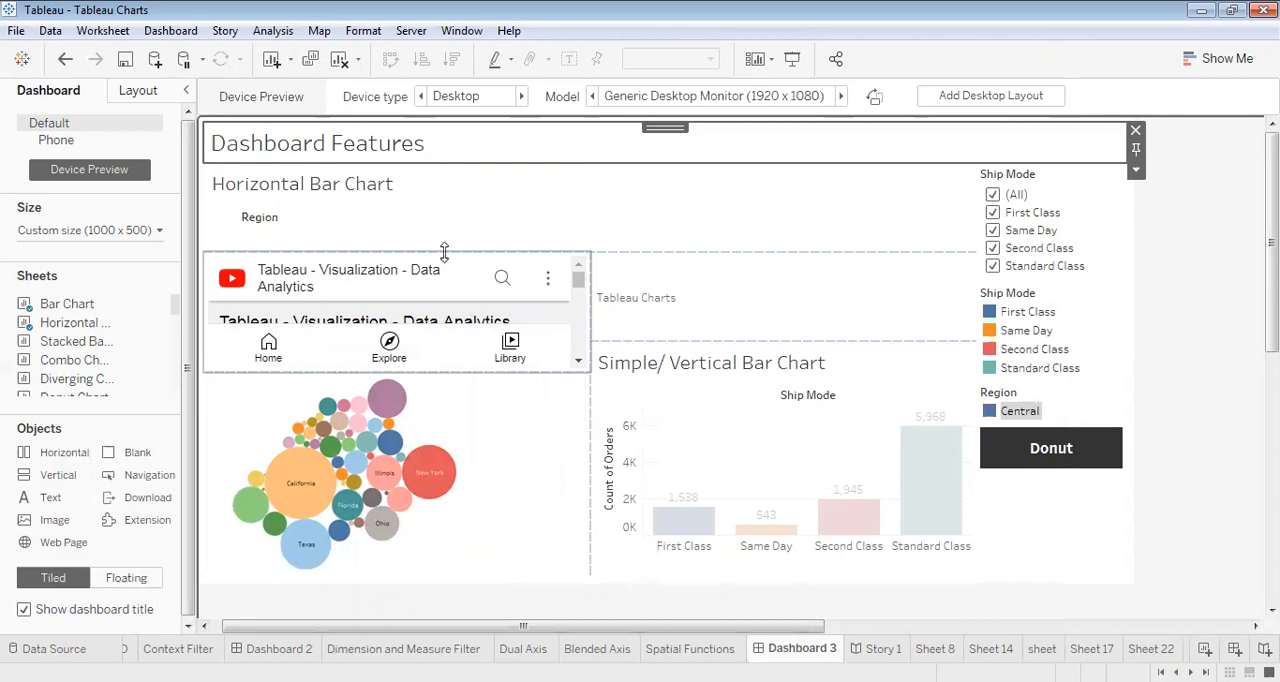
click(444, 252)
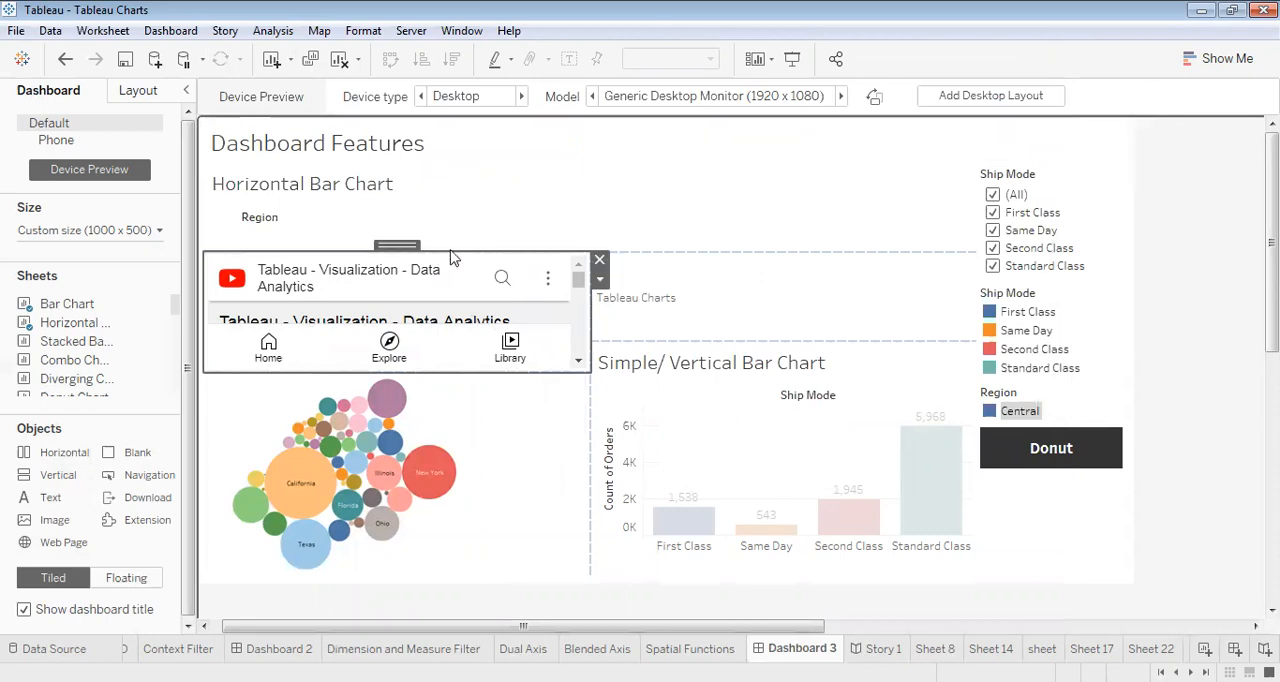